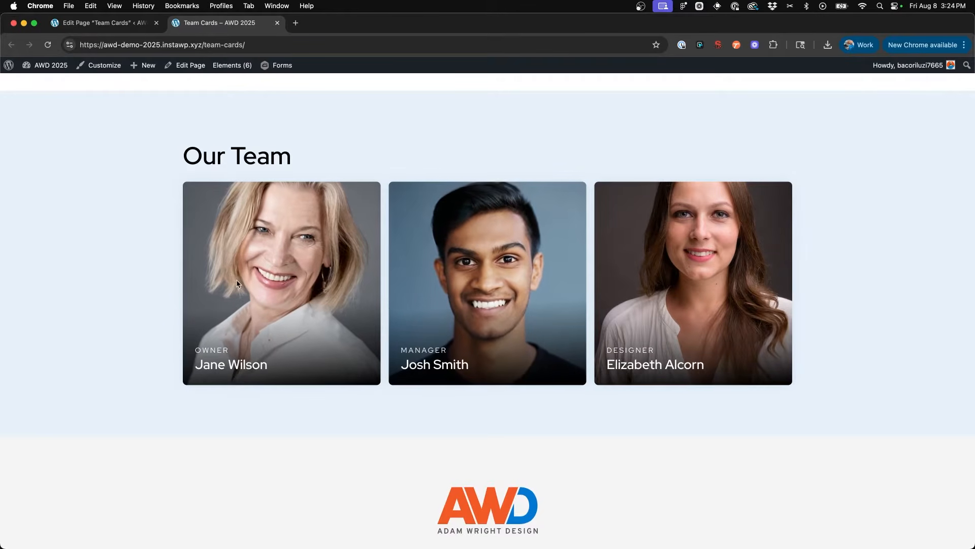
Examine the finished Our Team cards on the live page and in the page editor
{"action": "left_click_drag", "start_coordinate": [202, 350], "coordinate": [285, 371]}
{"action": "left_click", "coordinate": [285, 371]}
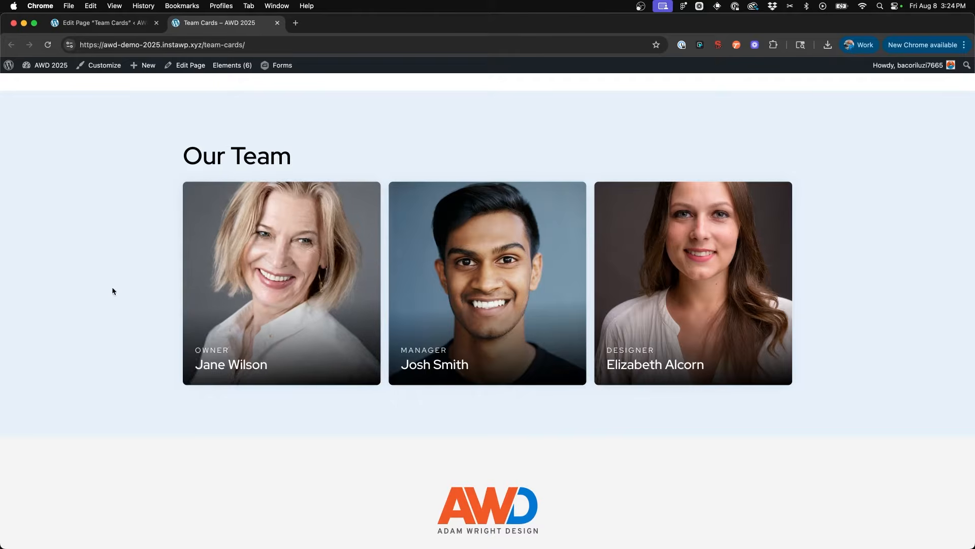
{"action": "scroll", "coordinate": [112, 290], "scroll_direction": "up", "scroll_amount": 1}
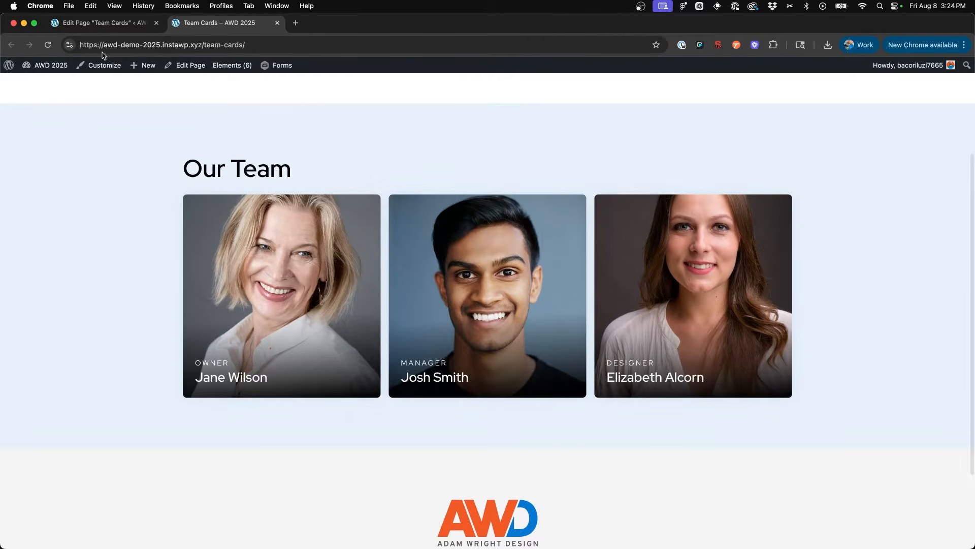
{"action": "left_click", "coordinate": [105, 23]}
{"action": "scroll", "coordinate": [333, 304], "scroll_direction": "down", "scroll_amount": 5}
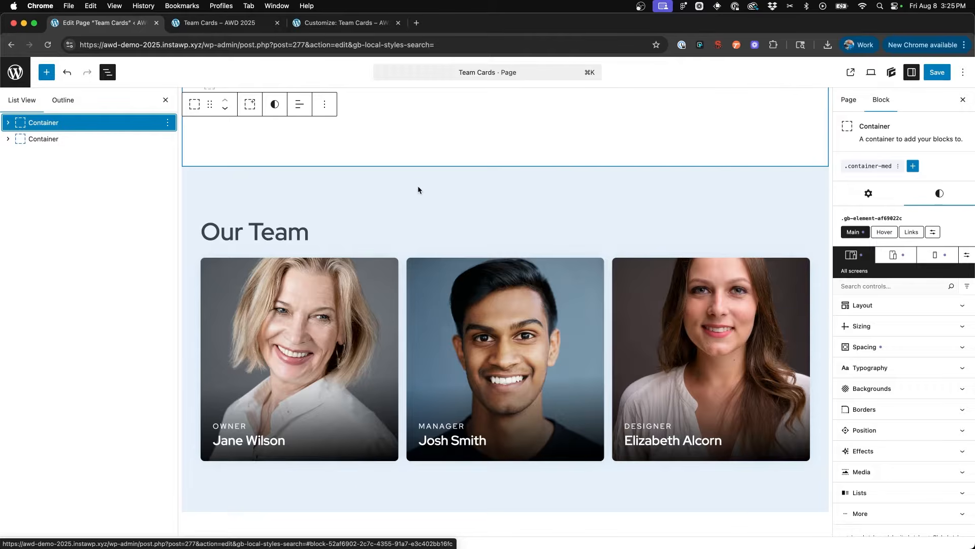
{"action": "scroll", "coordinate": [418, 190], "scroll_direction": "up", "scroll_amount": 3}
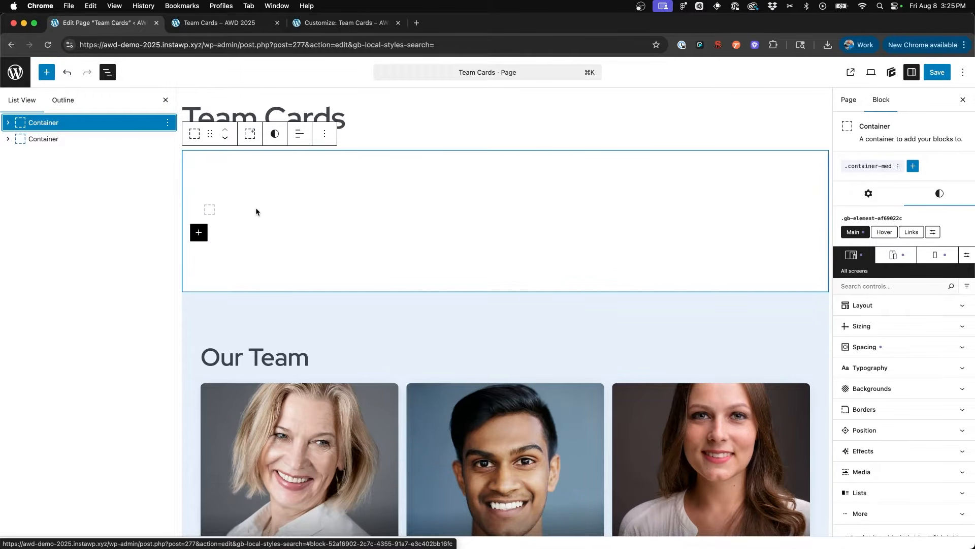
{"action": "scroll", "coordinate": [256, 211], "scroll_direction": "down", "scroll_amount": 2}
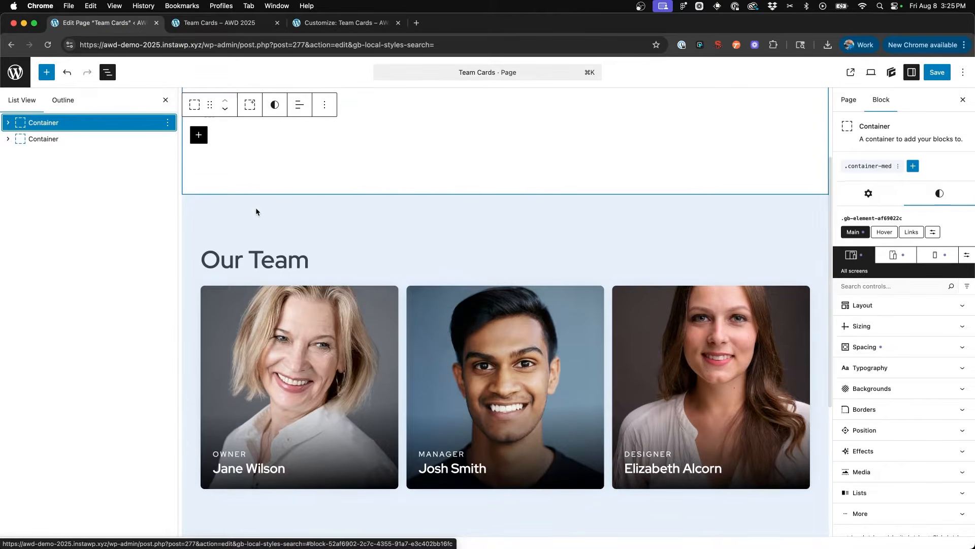
{"action": "scroll", "coordinate": [256, 211], "scroll_direction": "up", "scroll_amount": 2}
{"action": "scroll", "coordinate": [256, 212], "scroll_direction": "down", "scroll_amount": 2}
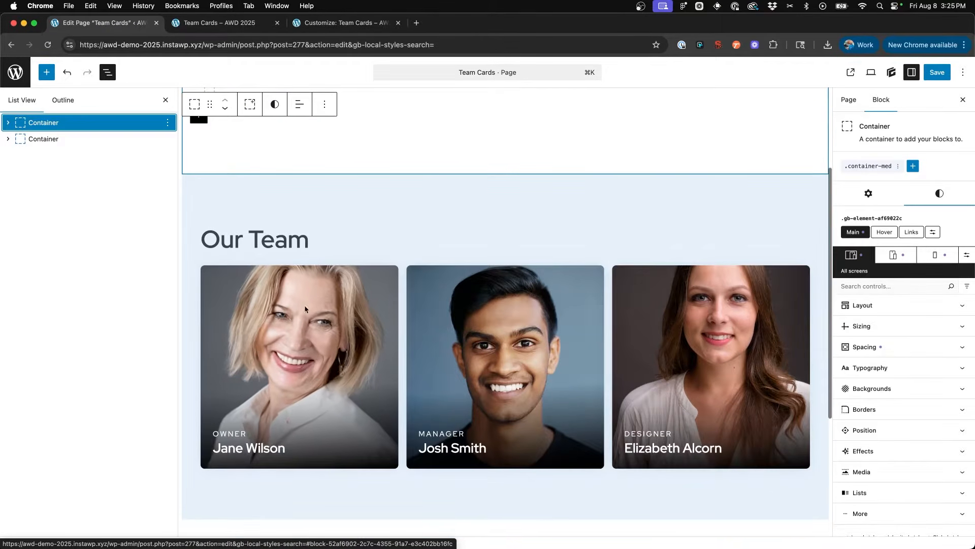
{"action": "scroll", "coordinate": [324, 304], "scroll_direction": "up", "scroll_amount": 3}
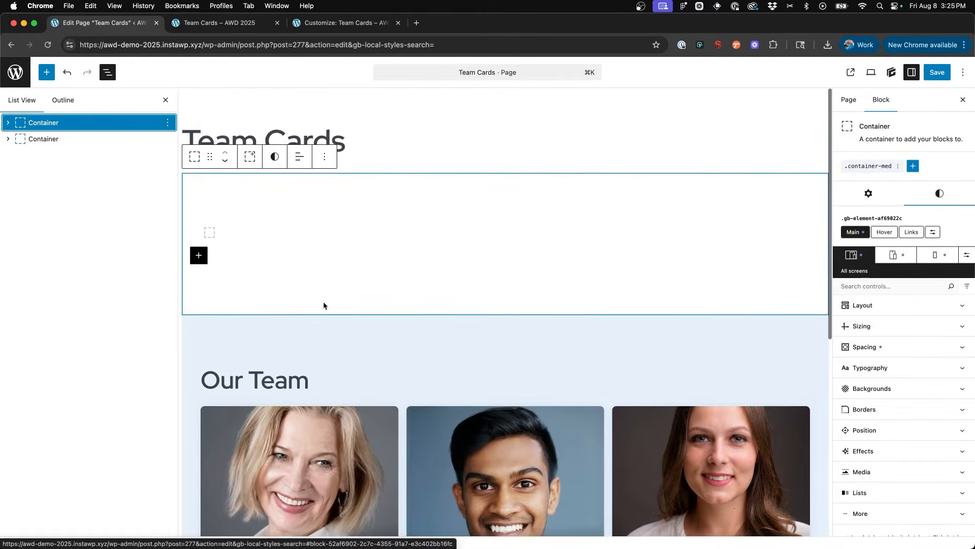
Set the empty inner container's display to Grid with three equal template columns
{"action": "left_click", "coordinate": [227, 233]}
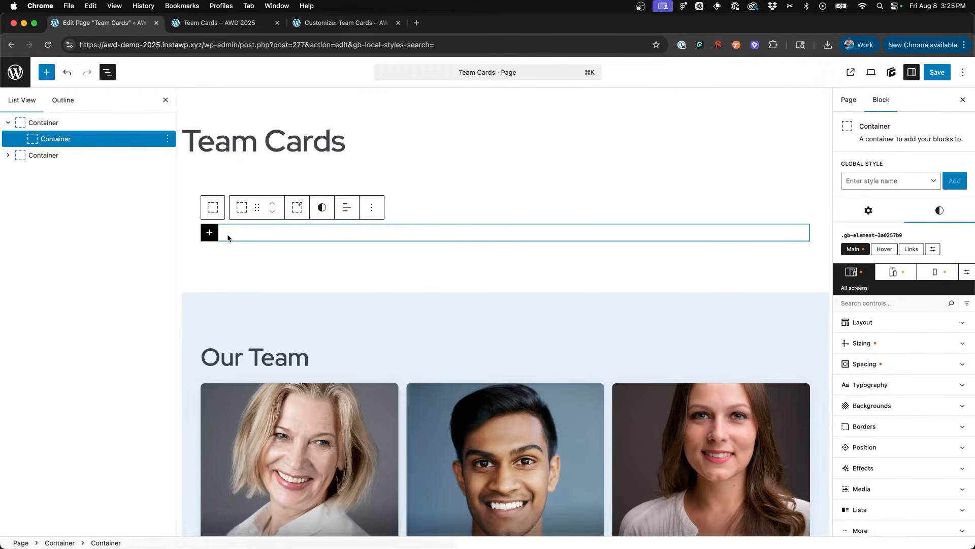
{"action": "left_click", "coordinate": [864, 323]}
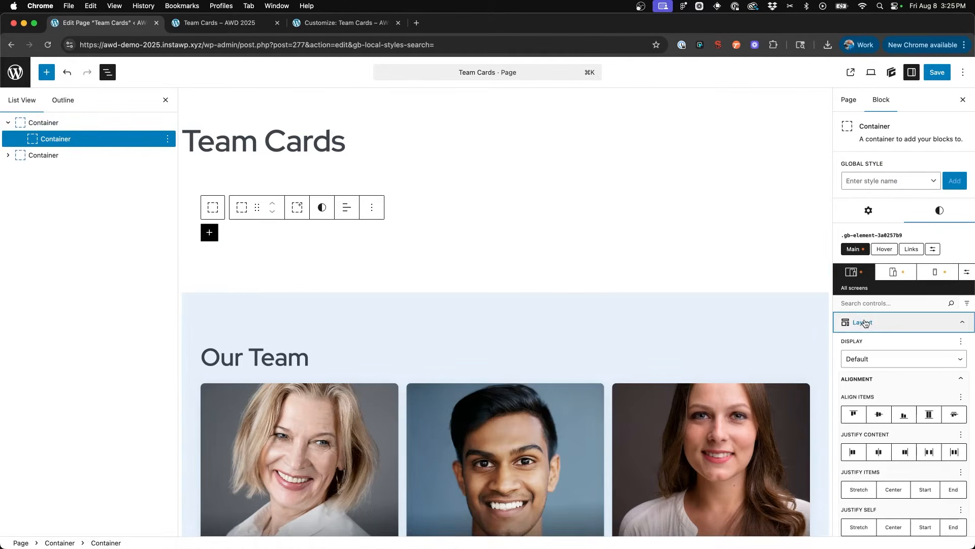
{"action": "left_click", "coordinate": [872, 363]}
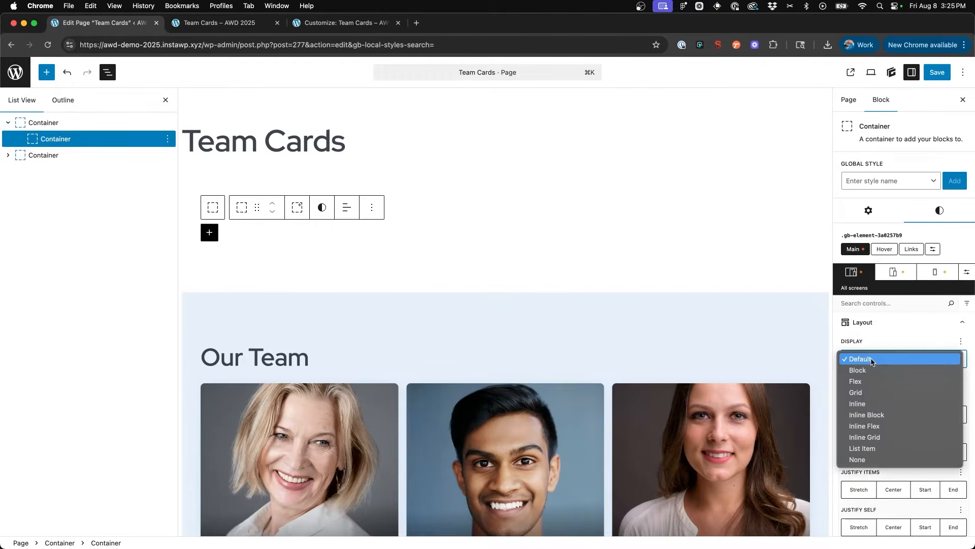
{"action": "left_click", "coordinate": [865, 392]}
{"action": "scroll", "coordinate": [875, 370], "scroll_direction": "down", "scroll_amount": 10}
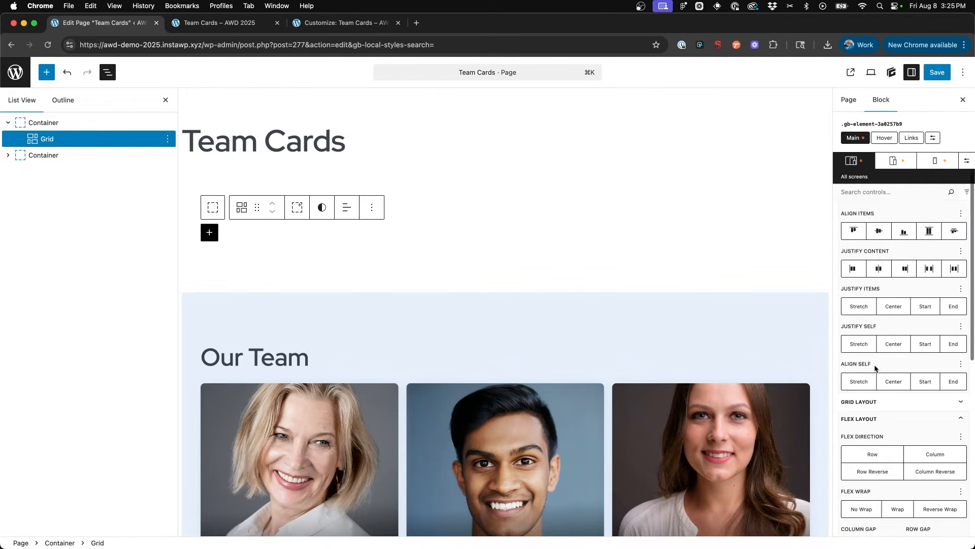
{"action": "left_click", "coordinate": [892, 304]}
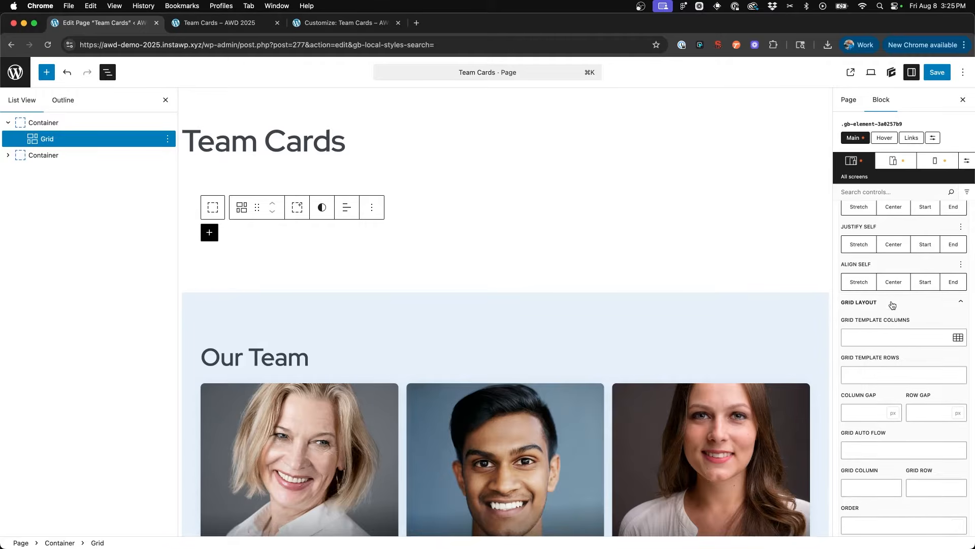
{"action": "left_click", "coordinate": [957, 337]}
{"action": "left_click", "coordinate": [904, 356]}
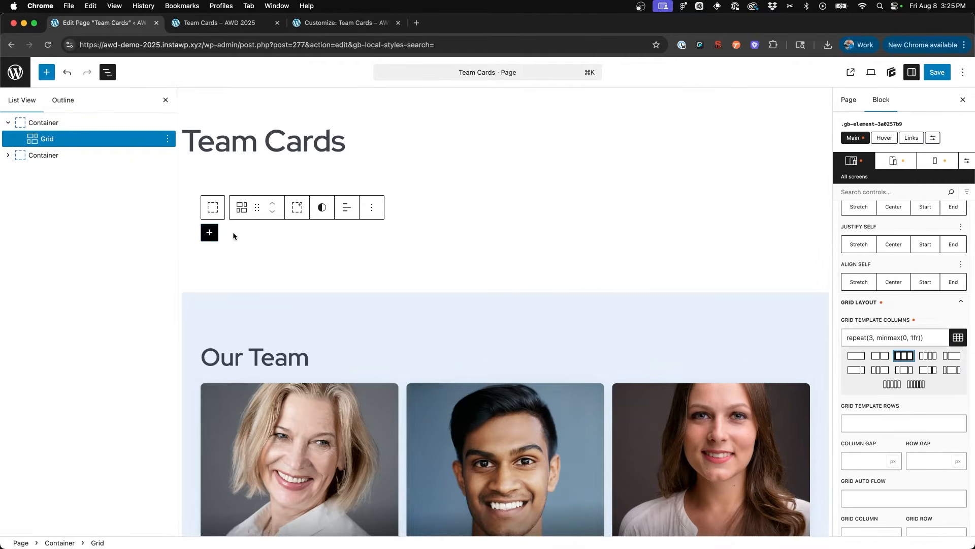
Add a container inside the grid and duplicate it twice to fill all three columns
{"action": "left_click", "coordinate": [209, 232]}
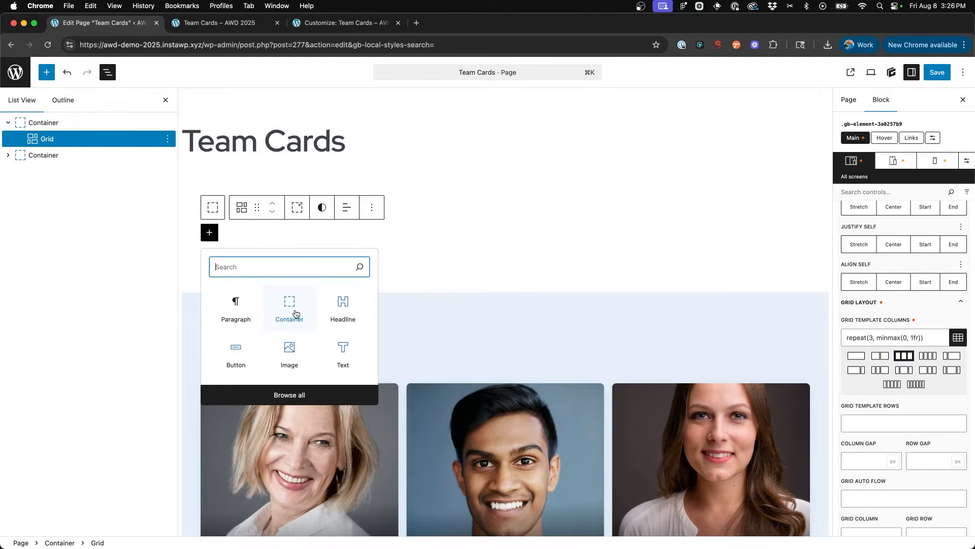
{"action": "left_click", "coordinate": [290, 309]}
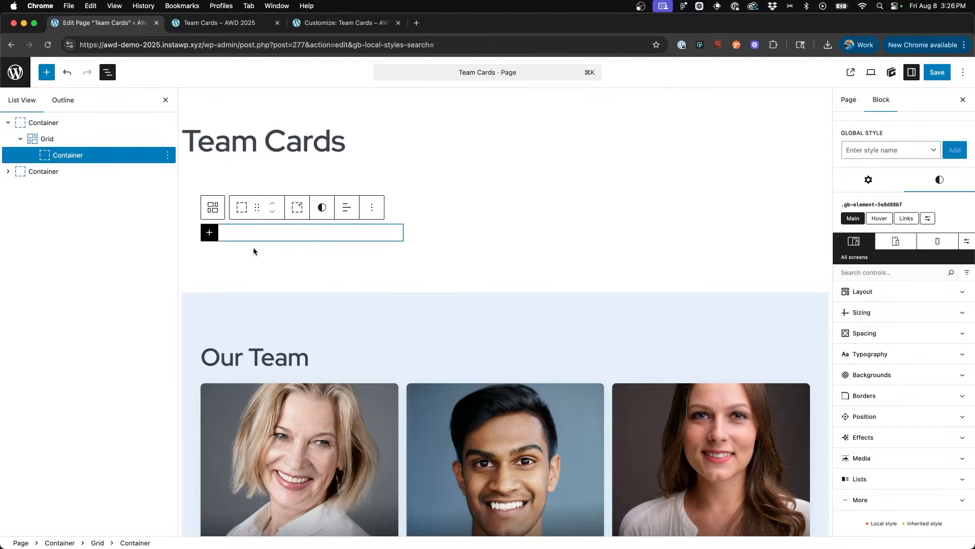
{"action": "key", "text": "super+shift+d"}
{"action": "key", "text": "super+shift+d"}
Check the empty grid containers and compare them with the finished team cards below
{"action": "left_click", "coordinate": [276, 227]}
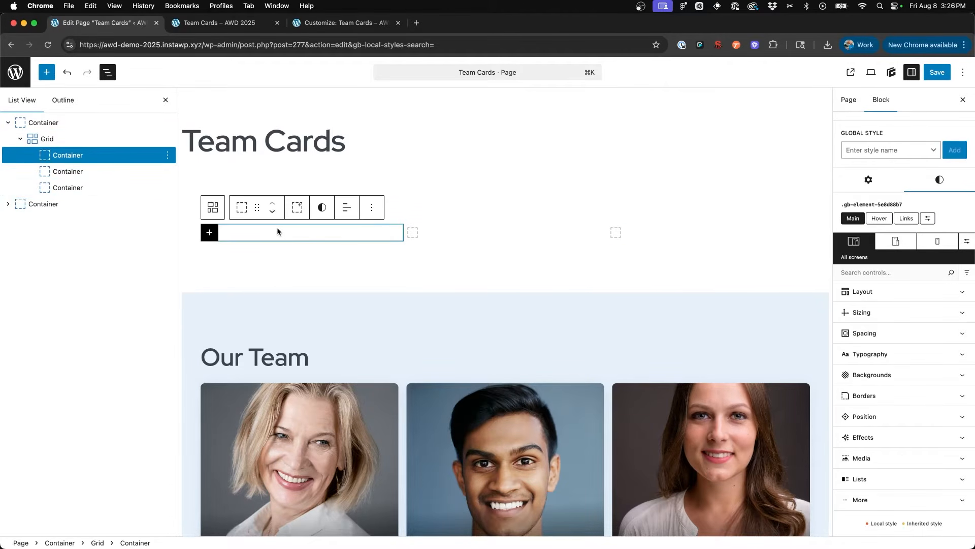
{"action": "left_click", "coordinate": [607, 239]}
{"action": "left_click", "coordinate": [664, 242]}
{"action": "left_click", "coordinate": [612, 240]}
{"action": "left_click", "coordinate": [353, 237]}
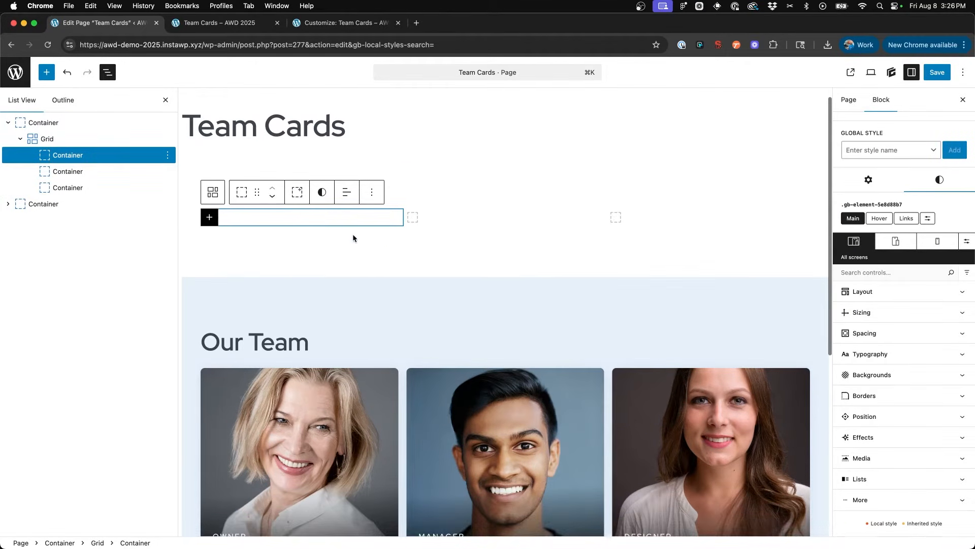
{"action": "scroll", "coordinate": [326, 209], "scroll_direction": "down", "scroll_amount": 3}
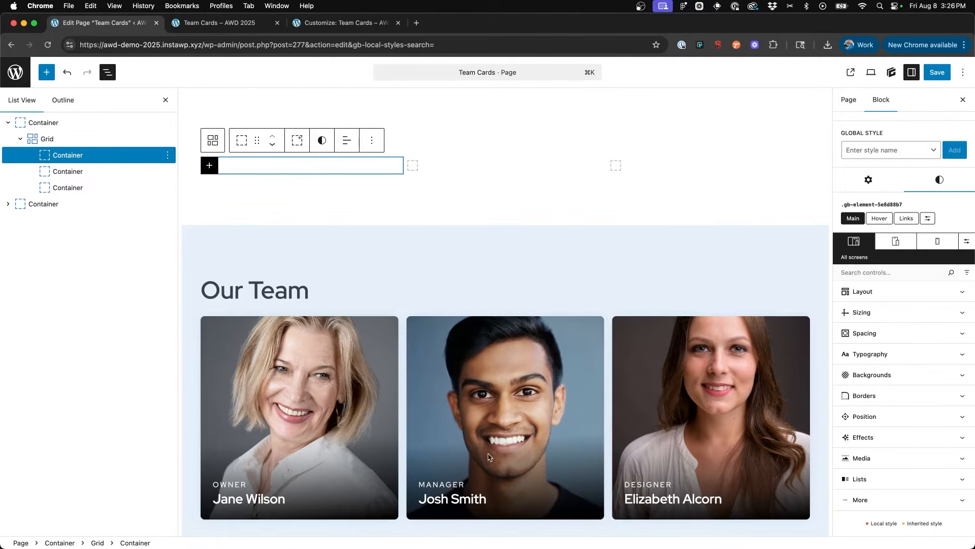
{"action": "scroll", "coordinate": [260, 199], "scroll_direction": "up", "scroll_amount": 2}
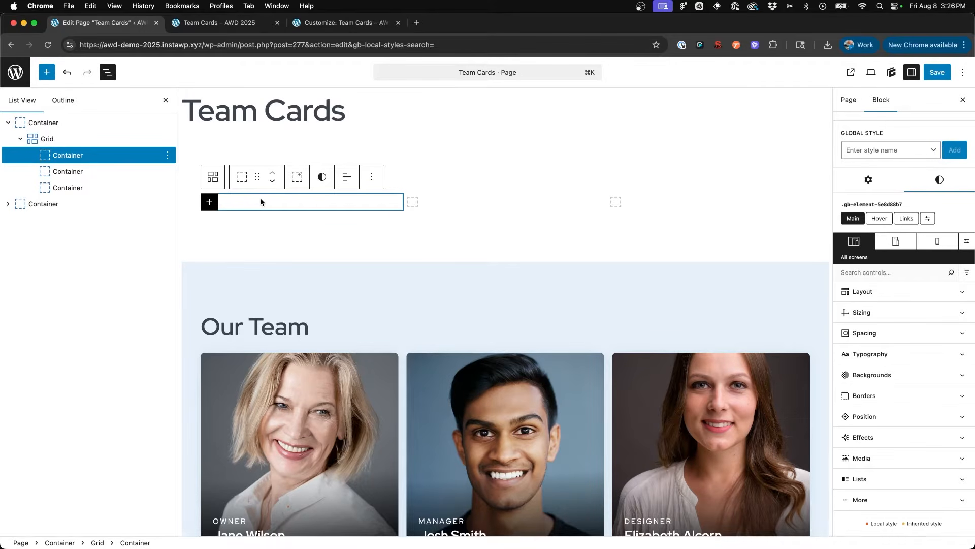
{"action": "scroll", "coordinate": [260, 202], "scroll_direction": "down", "scroll_amount": 3}
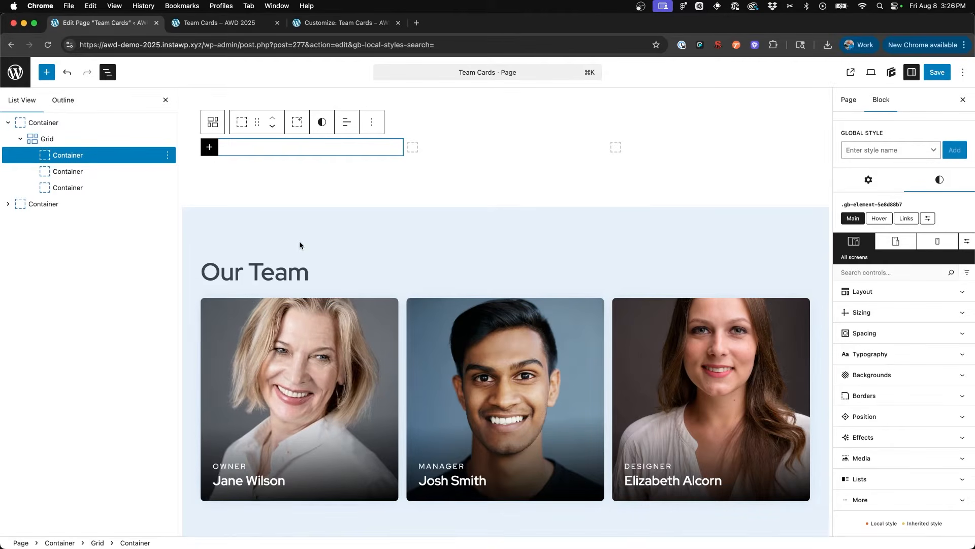
{"action": "scroll", "coordinate": [300, 243], "scroll_direction": "up", "scroll_amount": 2}
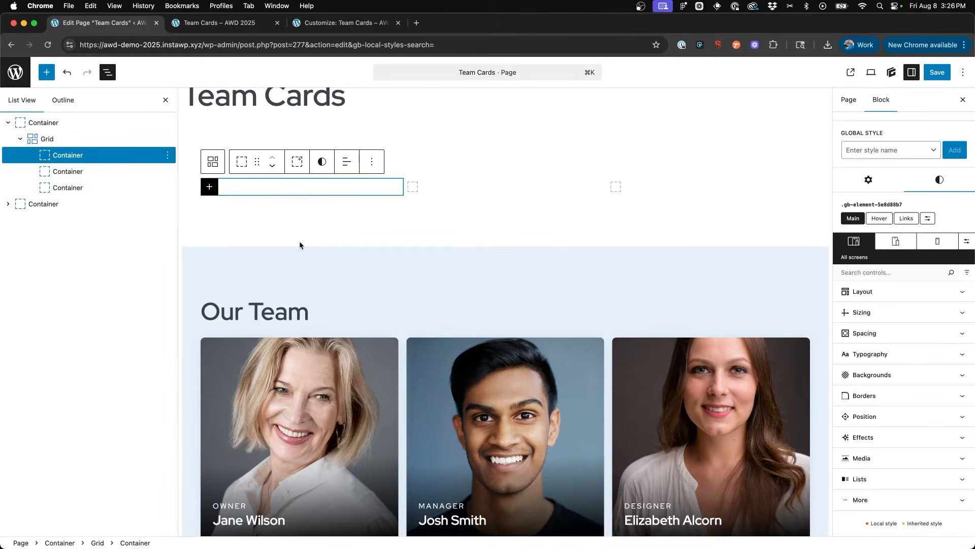
{"action": "scroll", "coordinate": [300, 245], "scroll_direction": "down", "scroll_amount": 3}
{"action": "scroll", "coordinate": [302, 215], "scroll_direction": "up", "scroll_amount": 4}
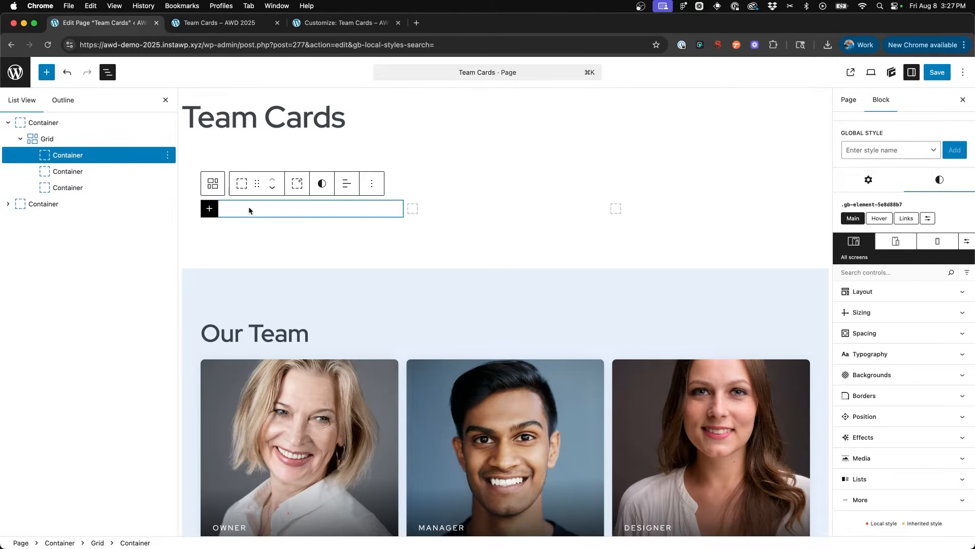
Add an Image block to the first grid container using the happy-mature-woman-portrait photo from the media library
{"action": "left_click", "coordinate": [209, 209]}
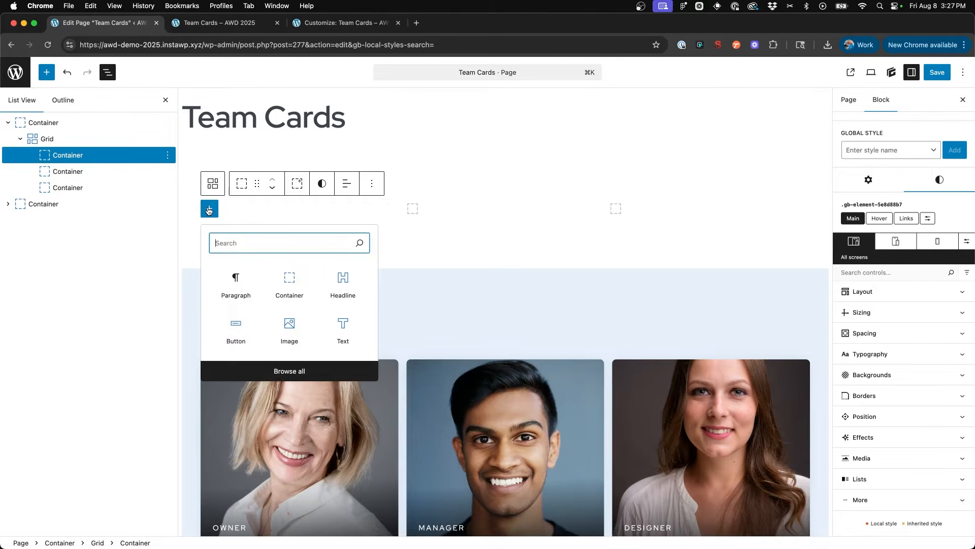
{"action": "left_click", "coordinate": [298, 340]}
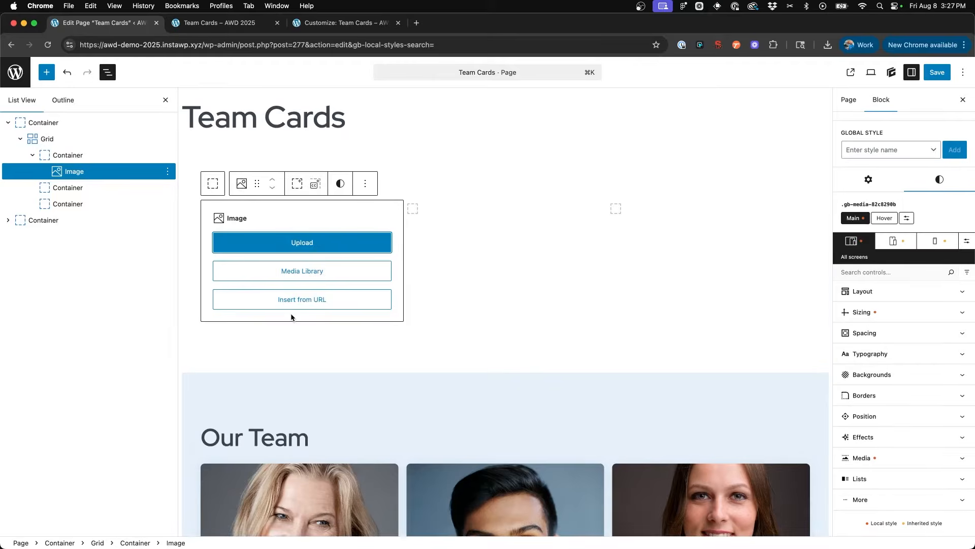
{"action": "left_click", "coordinate": [299, 270]}
{"action": "left_click", "coordinate": [142, 192]}
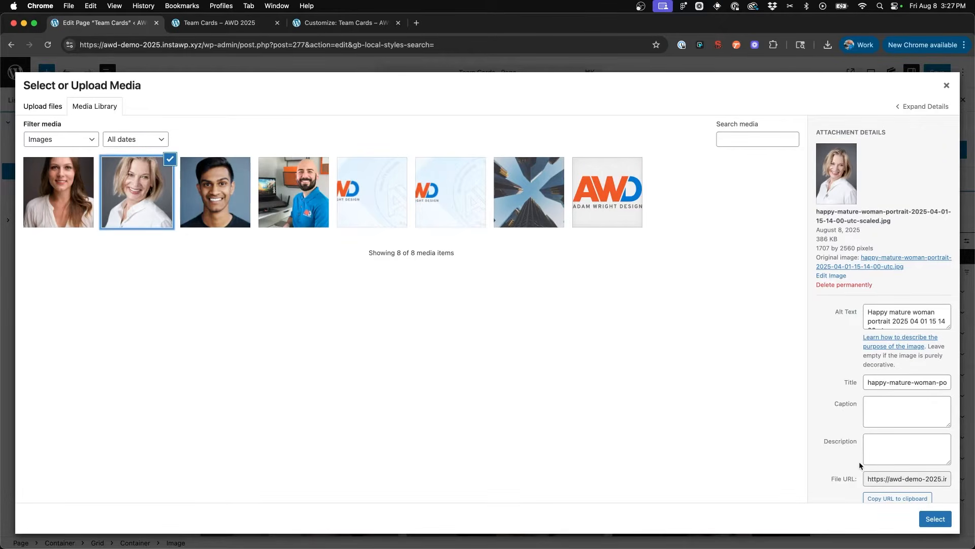
{"action": "left_click", "coordinate": [936, 518]}
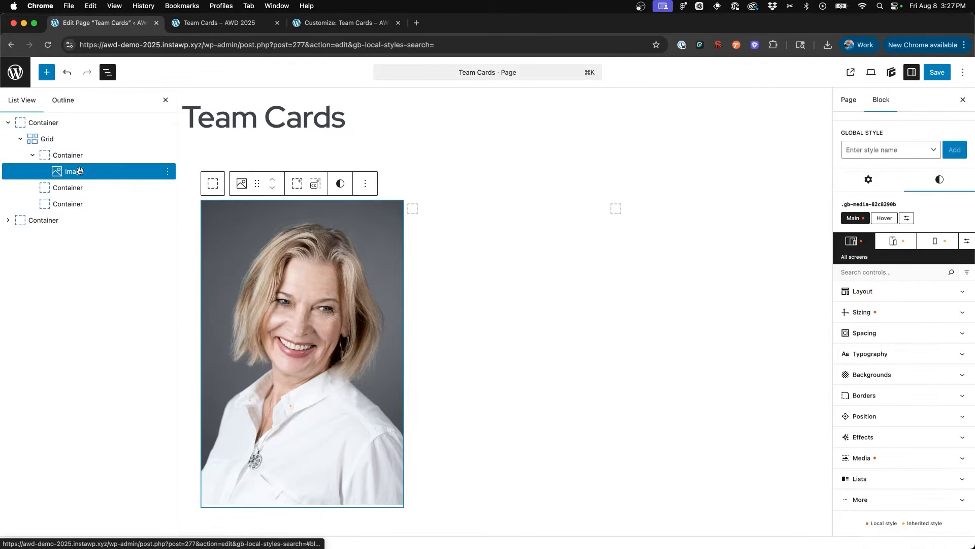
Insert a container below the portrait image inside the first card
{"action": "key", "text": "Return"}
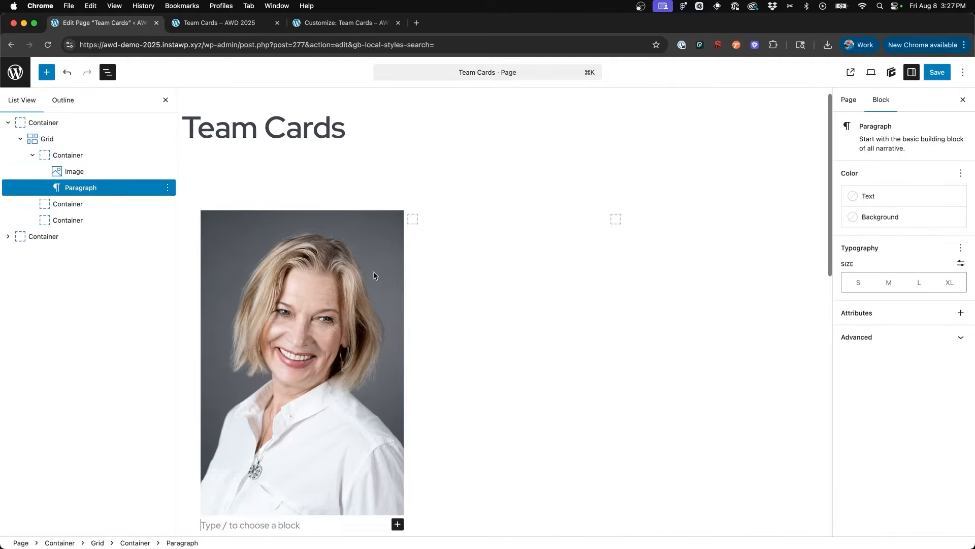
{"action": "type", "text": "/cont"}
{"action": "key", "text": "Return"}
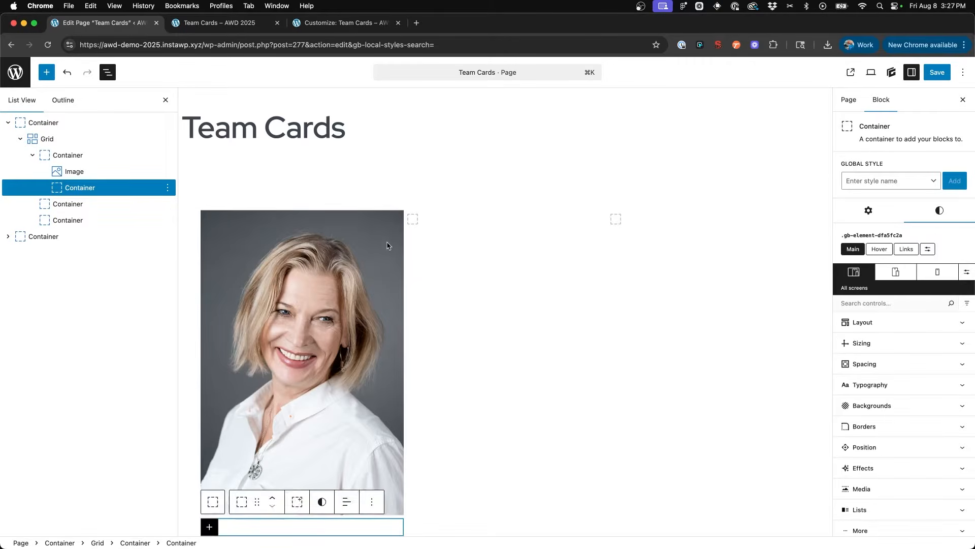
Add a Text block reading "Owner" in the container below the portrait and apply the .hl-sub global style
{"action": "scroll", "coordinate": [389, 245], "scroll_direction": "down", "scroll_amount": 3}
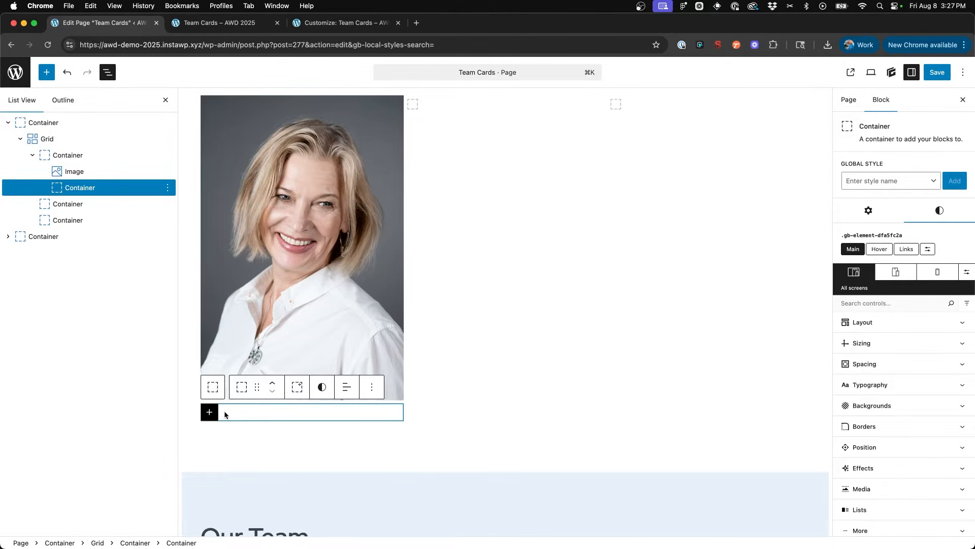
{"action": "left_click", "coordinate": [209, 412]}
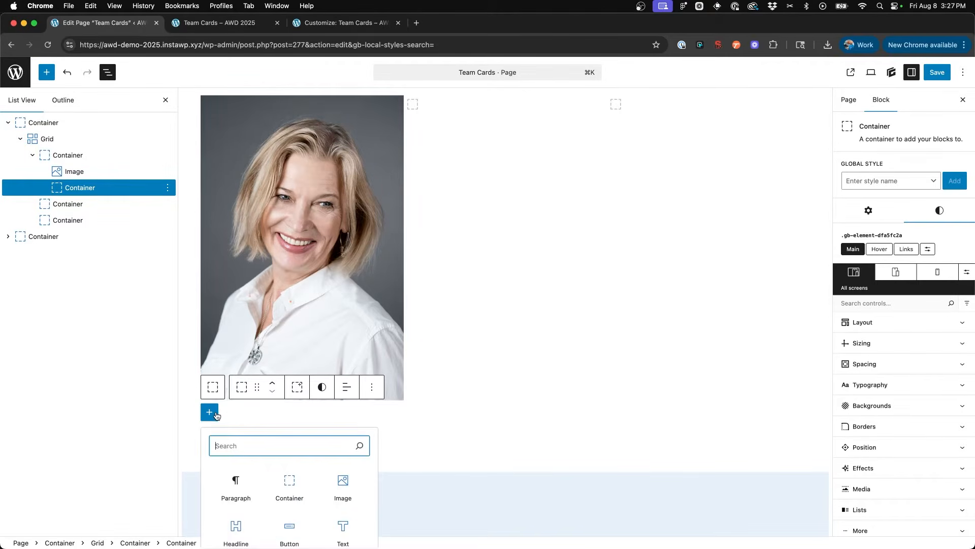
{"action": "left_click", "coordinate": [341, 529]}
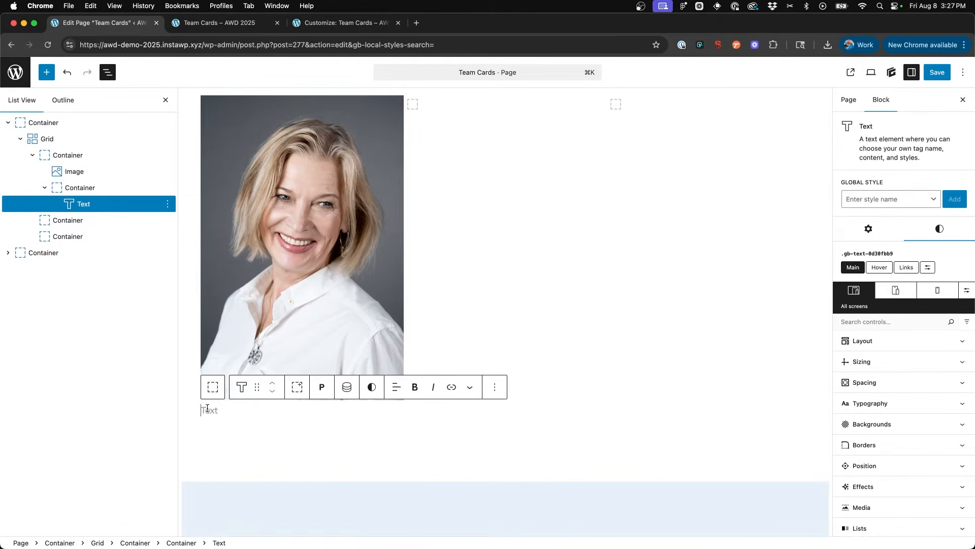
{"action": "type", "text": "Owner"}
{"action": "left_click", "coordinate": [893, 202]}
{"action": "type", "text": "sub"}
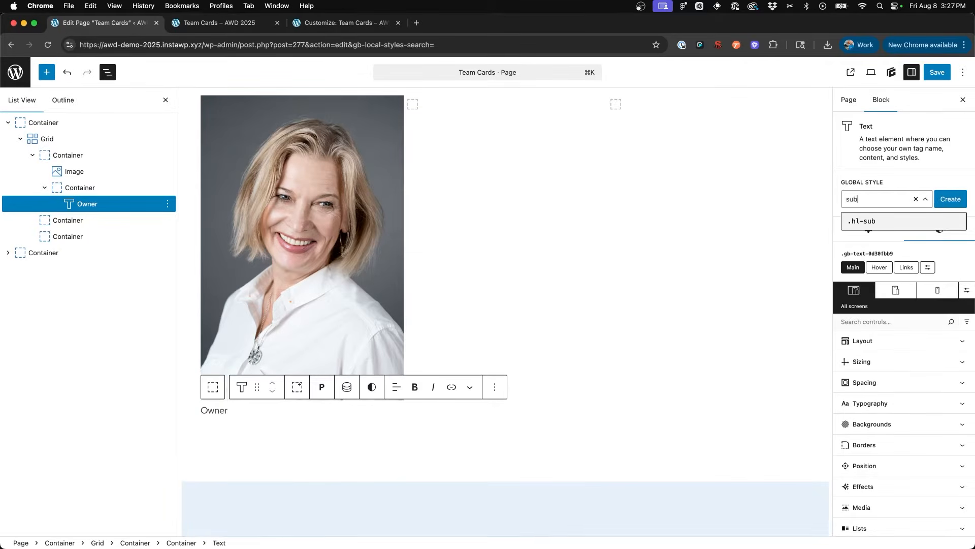
{"action": "left_click", "coordinate": [865, 225]}
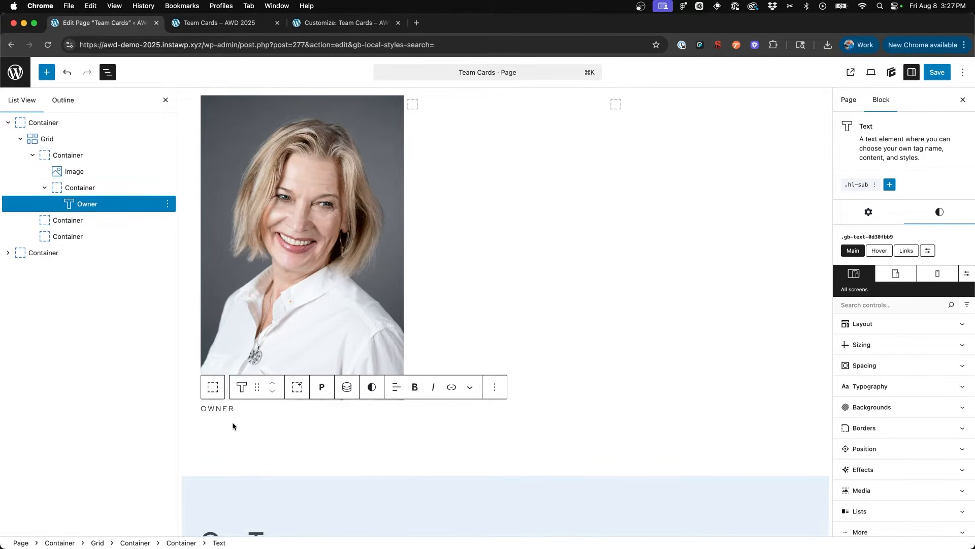
Add a Headline block below the "Owner" text, enter the team member's full name and set its tag to H3
{"action": "left_click", "coordinate": [247, 410]}
{"action": "key", "text": "Return"}
{"action": "type", "text": "/head"}
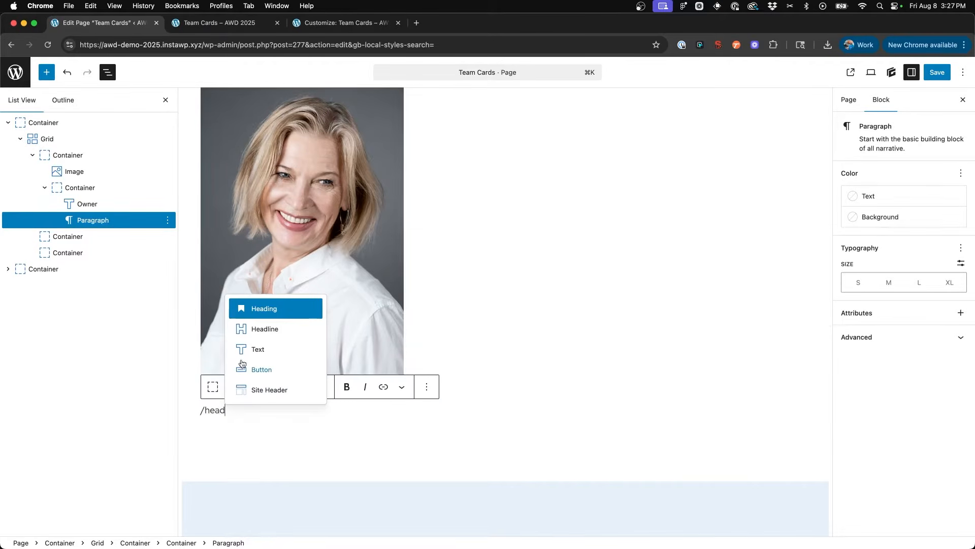
{"action": "left_click", "coordinate": [256, 327]}
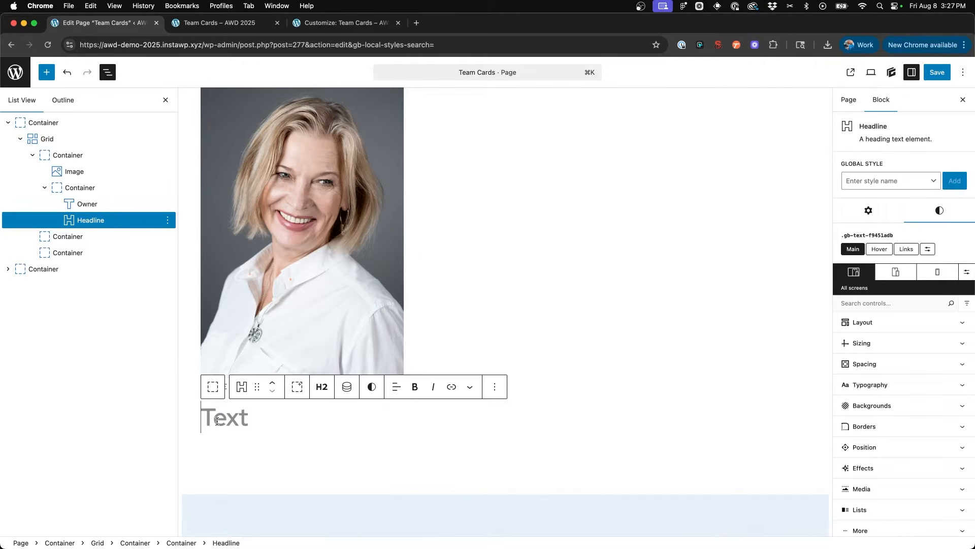
{"action": "scroll", "coordinate": [217, 421], "scroll_direction": "down", "scroll_amount": 5}
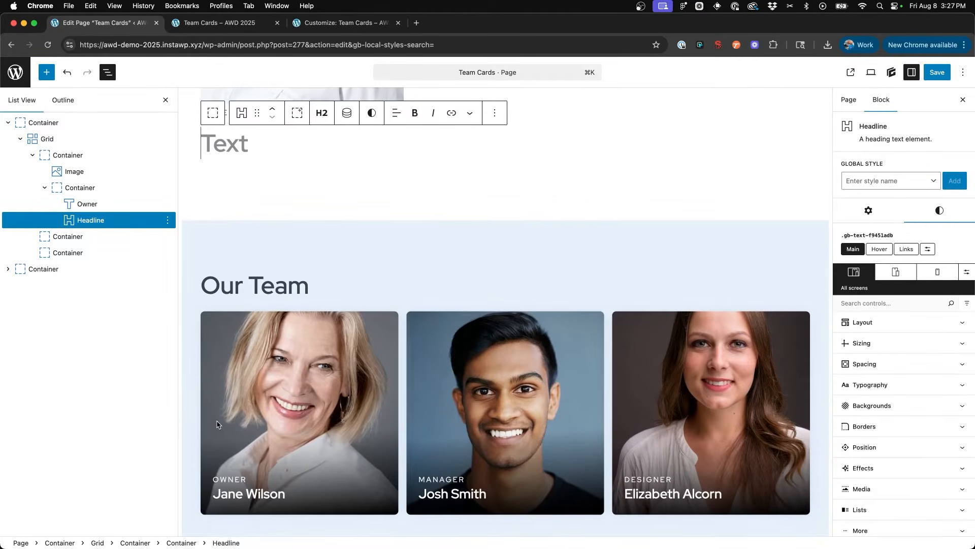
{"action": "type", "text": "Jane Wilson"}
{"action": "scroll", "coordinate": [316, 401], "scroll_direction": "up", "scroll_amount": 3}
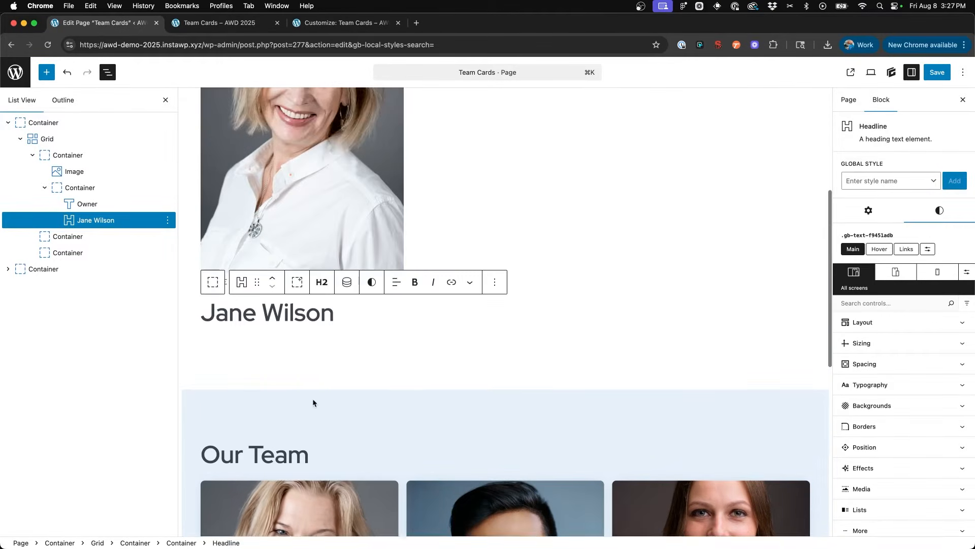
{"action": "left_click", "coordinate": [322, 283]}
{"action": "left_click", "coordinate": [337, 356]}
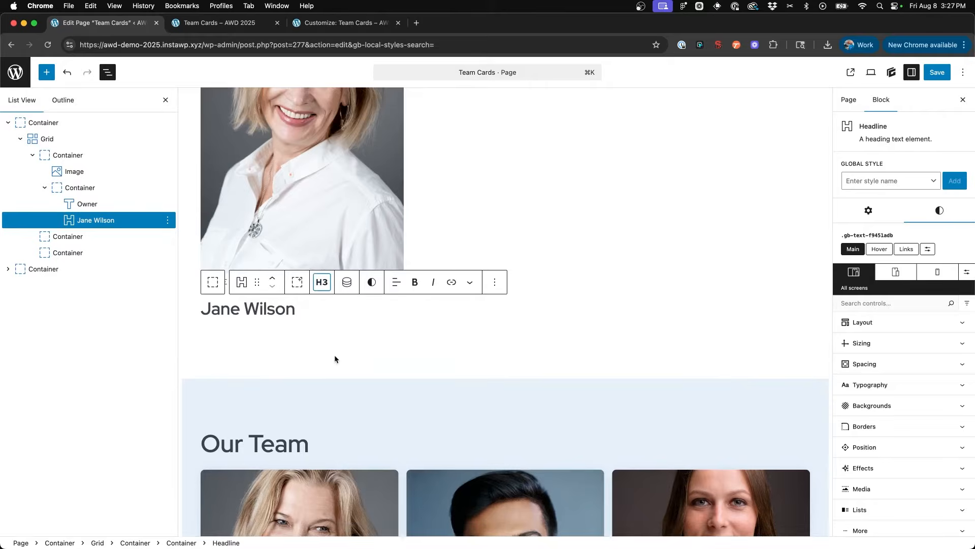
Set the bottom margin of the "Owner" text to 0 px
{"action": "scroll", "coordinate": [257, 310], "scroll_direction": "up", "scroll_amount": 1}
{"action": "scroll", "coordinate": [257, 310], "scroll_direction": "up", "scroll_amount": 1}
{"action": "left_click", "coordinate": [227, 330]}
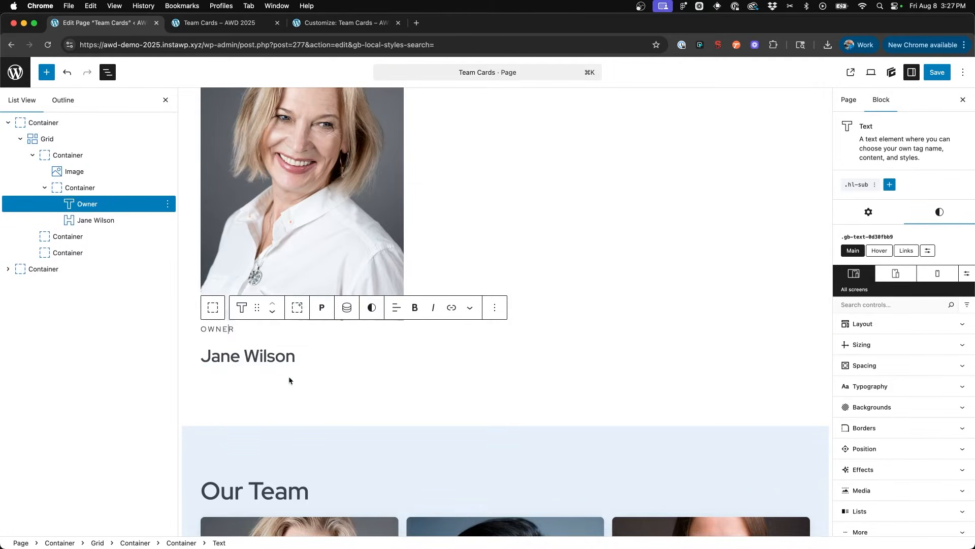
{"action": "left_click", "coordinate": [893, 366]}
{"action": "left_click", "coordinate": [886, 465]}
{"action": "type", "text": "0"}
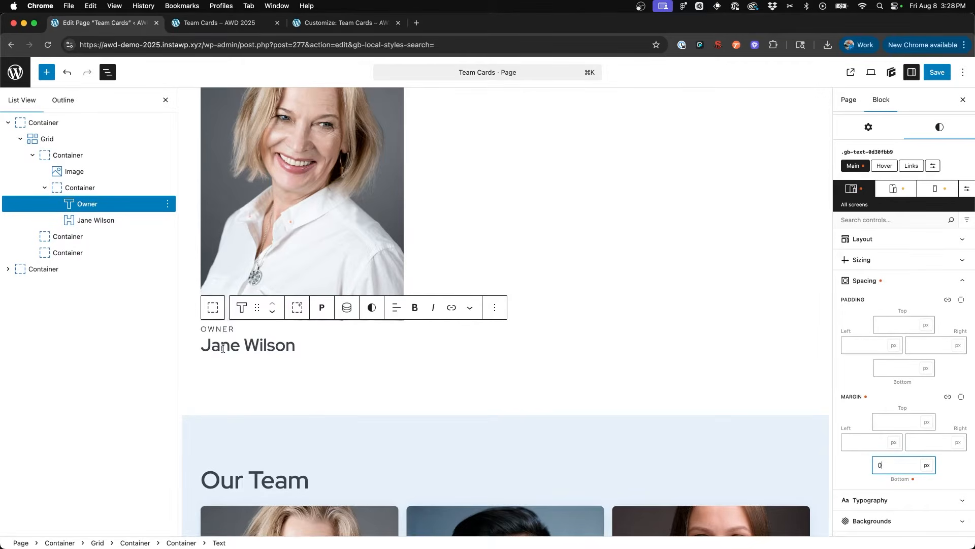
Select the first card's outer container, which holds the portrait image and the text container
{"action": "scroll", "coordinate": [221, 356], "scroll_direction": "up", "scroll_amount": 2}
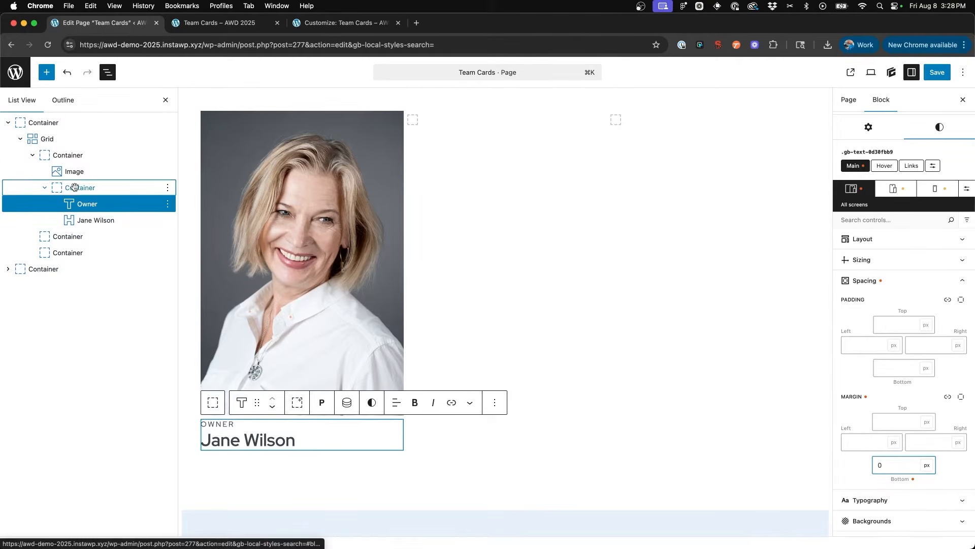
{"action": "left_click", "coordinate": [74, 187]}
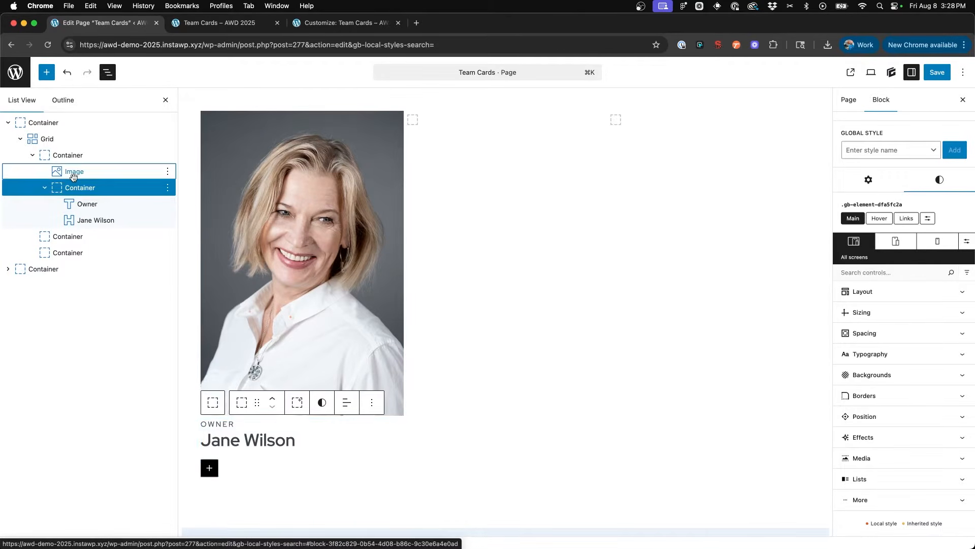
{"action": "left_click", "coordinate": [74, 175]}
{"action": "left_click", "coordinate": [67, 156]}
{"action": "scroll", "coordinate": [305, 208], "scroll_direction": "up", "scroll_amount": 1}
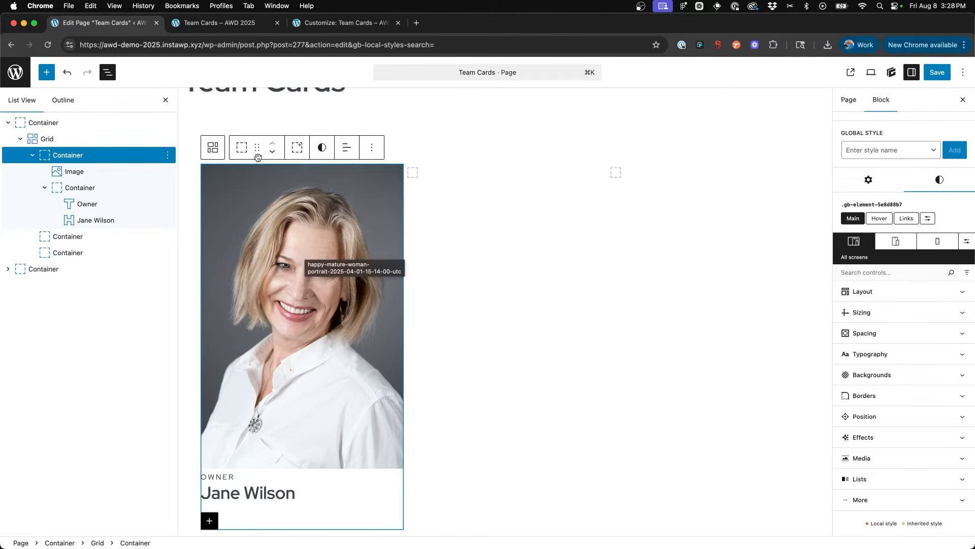
Switch to the Customizer's Additional CSS and examine the .image-background rule and its nested image styles
{"action": "left_click", "coordinate": [346, 23]}
{"action": "left_click", "coordinate": [25, 243]}
{"action": "left_click", "coordinate": [29, 234]}
{"action": "left_click_drag", "start_coordinate": [29, 234], "coordinate": [85, 131]}
{"action": "left_click", "coordinate": [19, 129]}
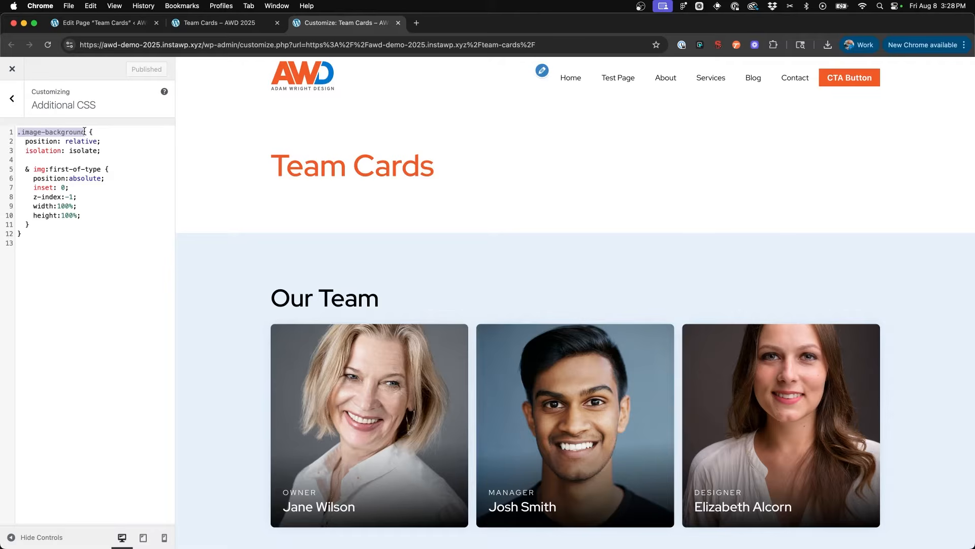
{"action": "left_click", "coordinate": [113, 133]}
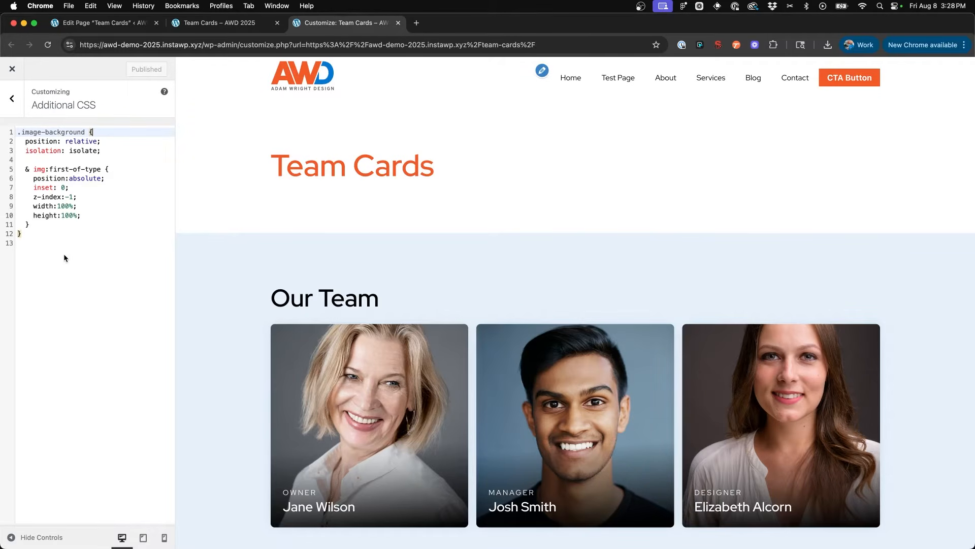
{"action": "left_click", "coordinate": [53, 241]}
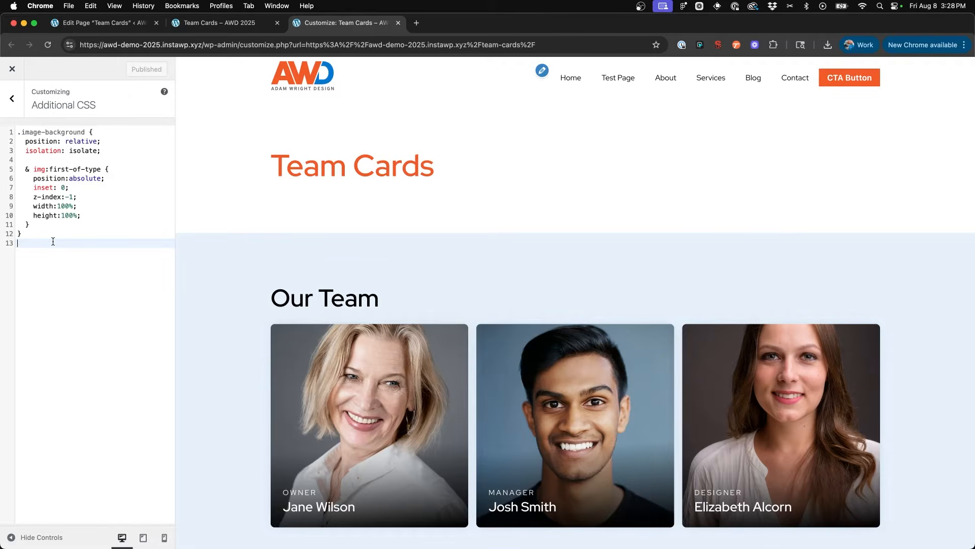
{"action": "left_click_drag", "start_coordinate": [85, 132], "coordinate": [19, 130]}
{"action": "left_click", "coordinate": [19, 130]}
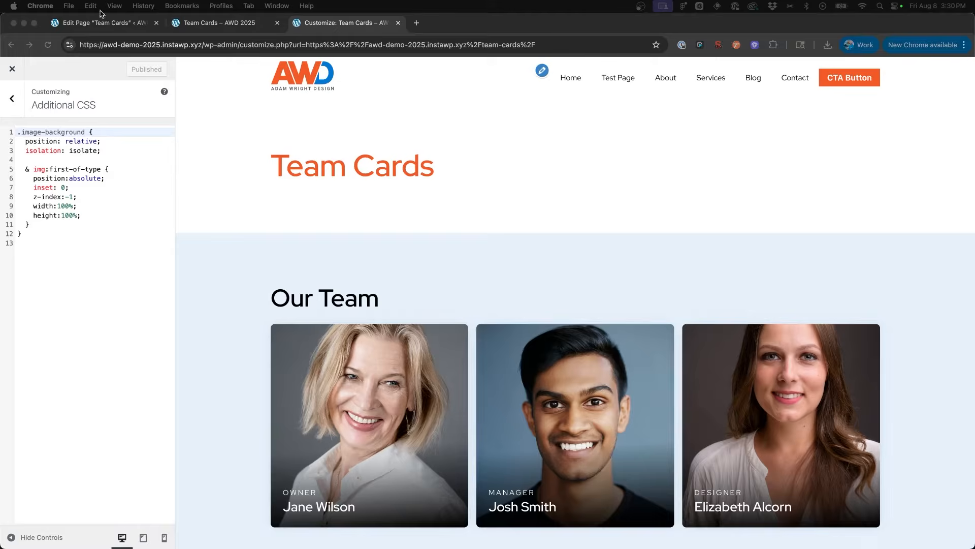
Return to the Team Cards page editor and apply the .image-background global style to the first card's outer container
{"action": "left_click", "coordinate": [99, 7]}
{"action": "left_click", "coordinate": [102, 20]}
{"action": "left_click", "coordinate": [110, 25]}
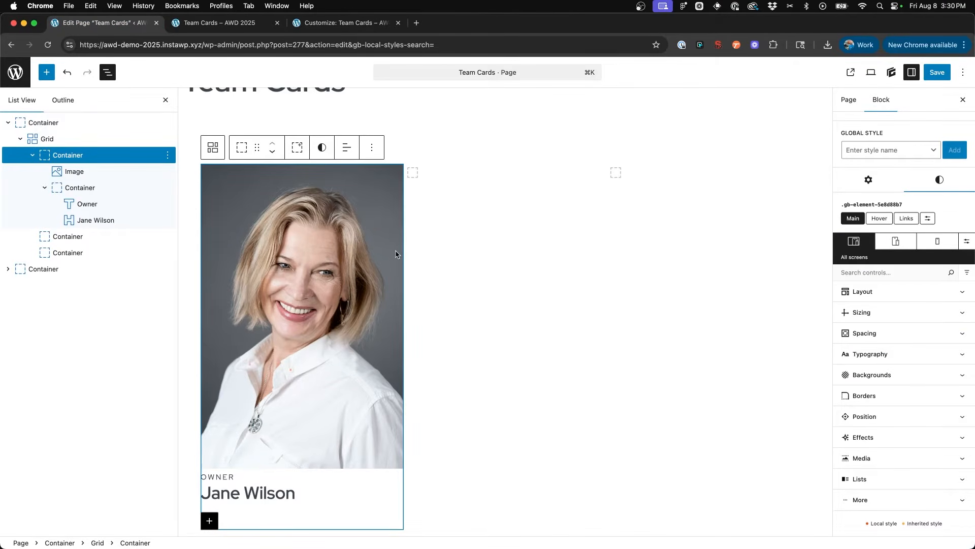
{"action": "left_click", "coordinate": [873, 152]}
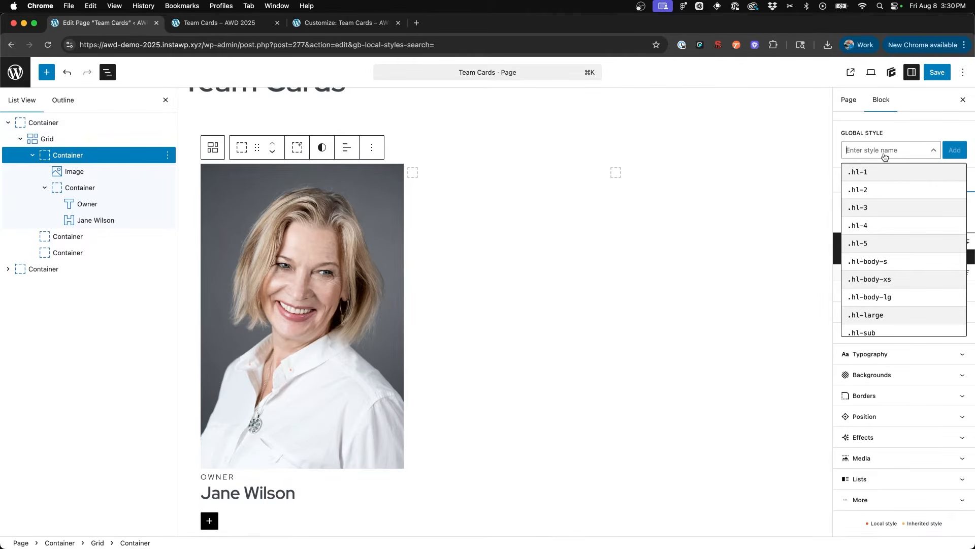
{"action": "scroll", "coordinate": [880, 202], "scroll_direction": "down", "scroll_amount": 5}
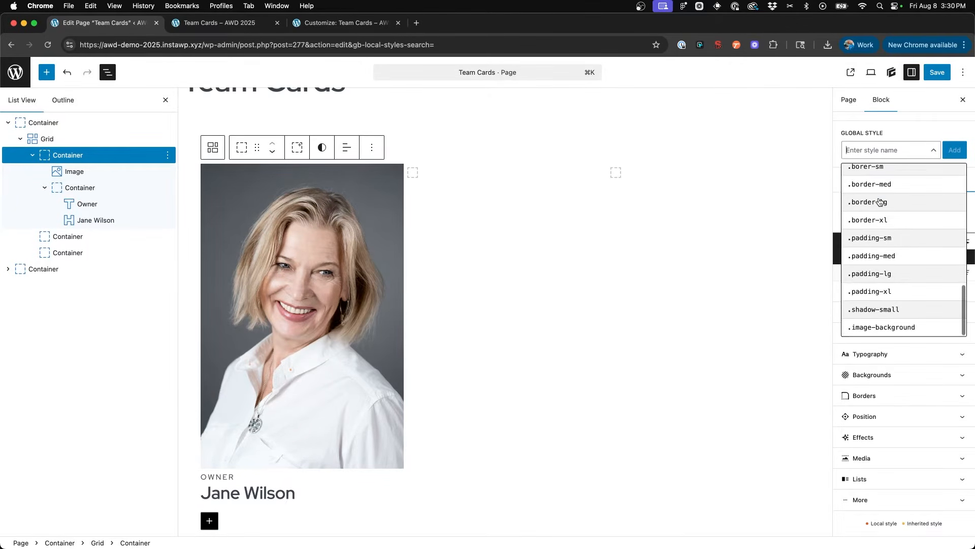
{"action": "left_click", "coordinate": [887, 330]}
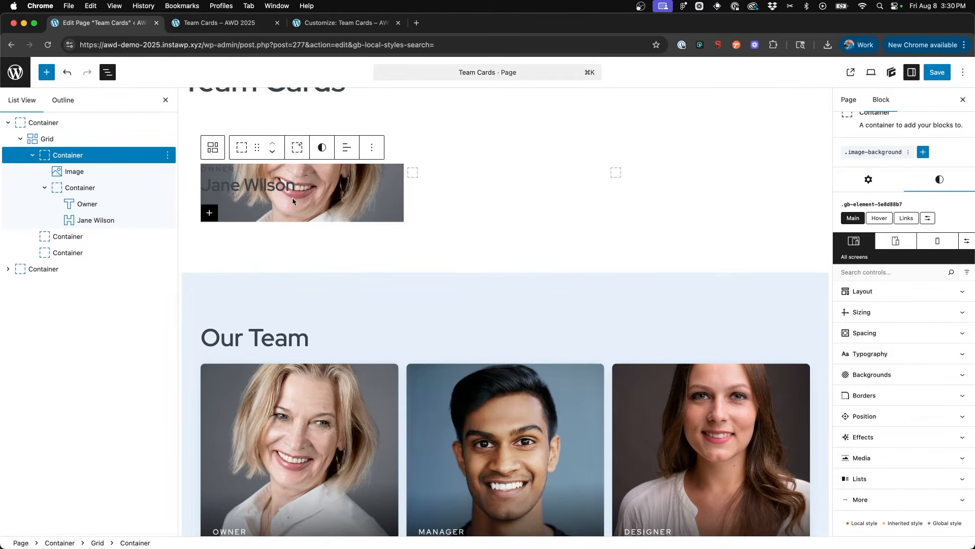
Set the minimum height of the first card's outer container to 400 px
{"action": "scroll", "coordinate": [292, 200], "scroll_direction": "up", "scroll_amount": 2}
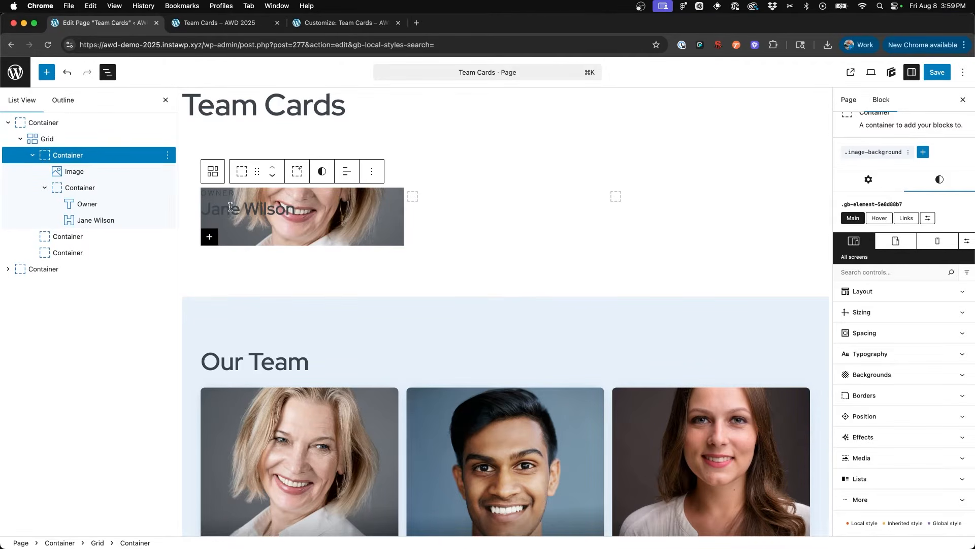
{"action": "left_click", "coordinate": [44, 156]}
{"action": "left_click", "coordinate": [914, 312]}
{"action": "scroll", "coordinate": [914, 312], "scroll_direction": "down", "scroll_amount": 2}
{"action": "left_click", "coordinate": [925, 320]}
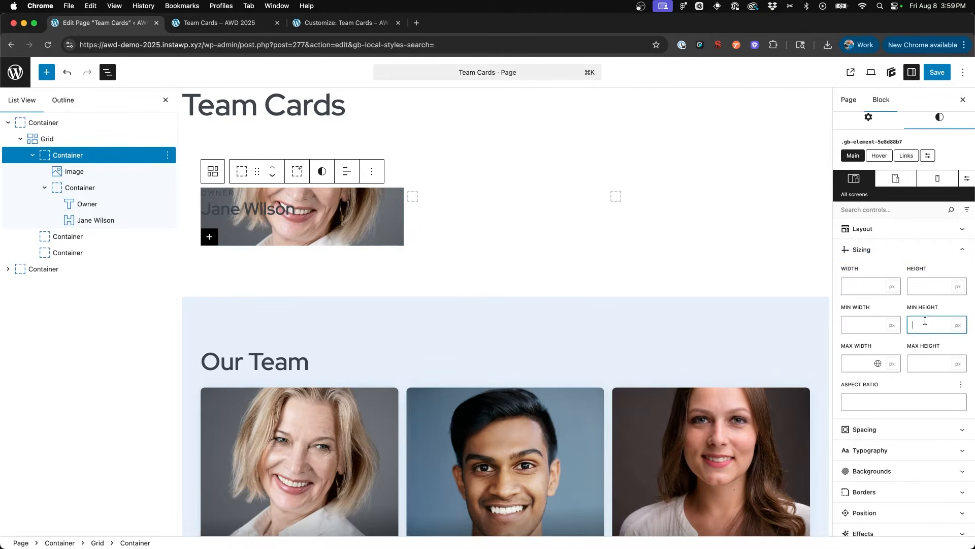
{"action": "type", "text": "400"}
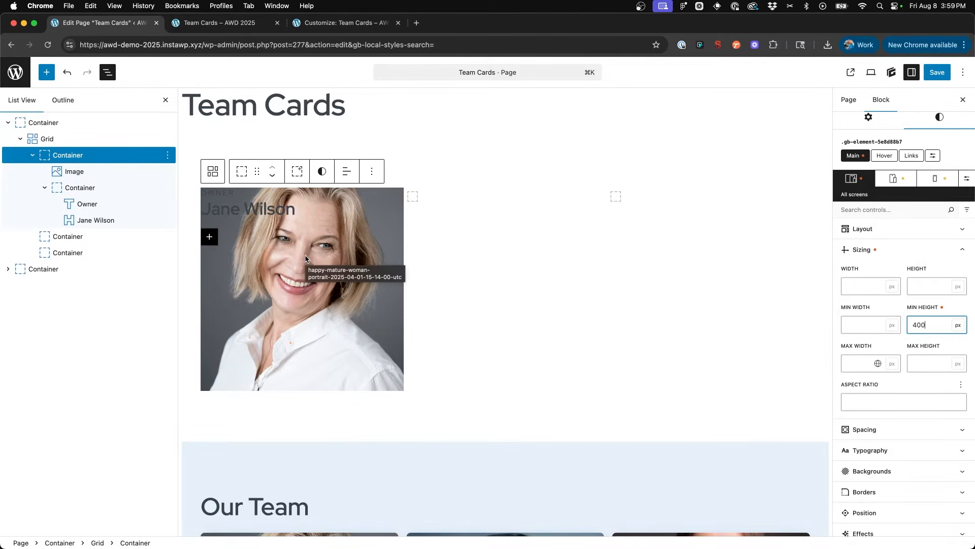
Compare the card with the finished team cards and add the .border-med global style to its outer container
{"action": "scroll", "coordinate": [305, 259], "scroll_direction": "down", "scroll_amount": 2}
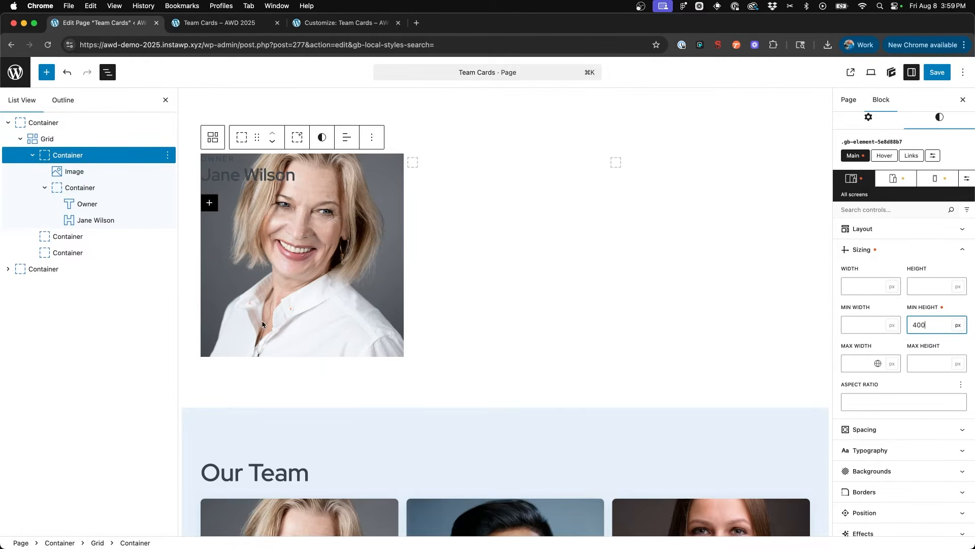
{"action": "scroll", "coordinate": [263, 324], "scroll_direction": "down", "scroll_amount": 8}
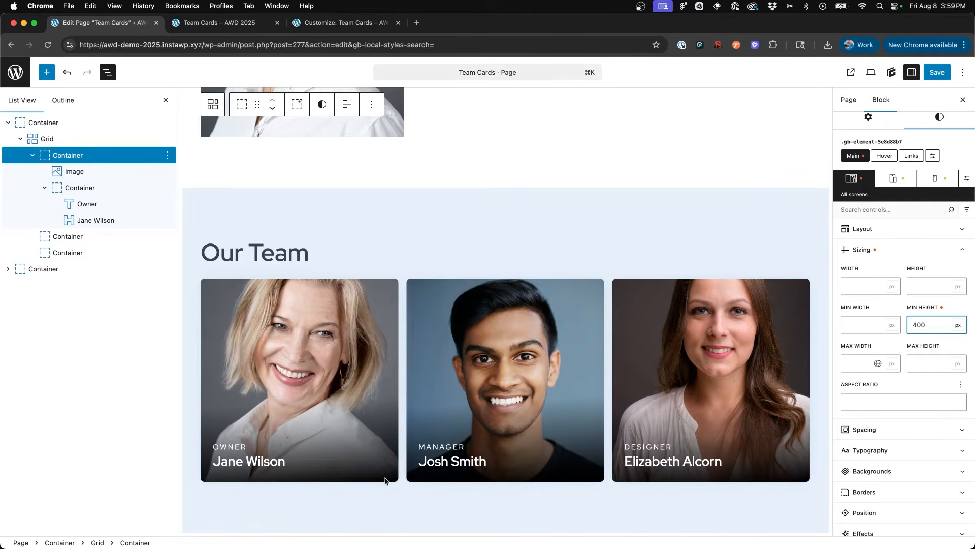
{"action": "scroll", "coordinate": [268, 440], "scroll_direction": "up", "scroll_amount": 8}
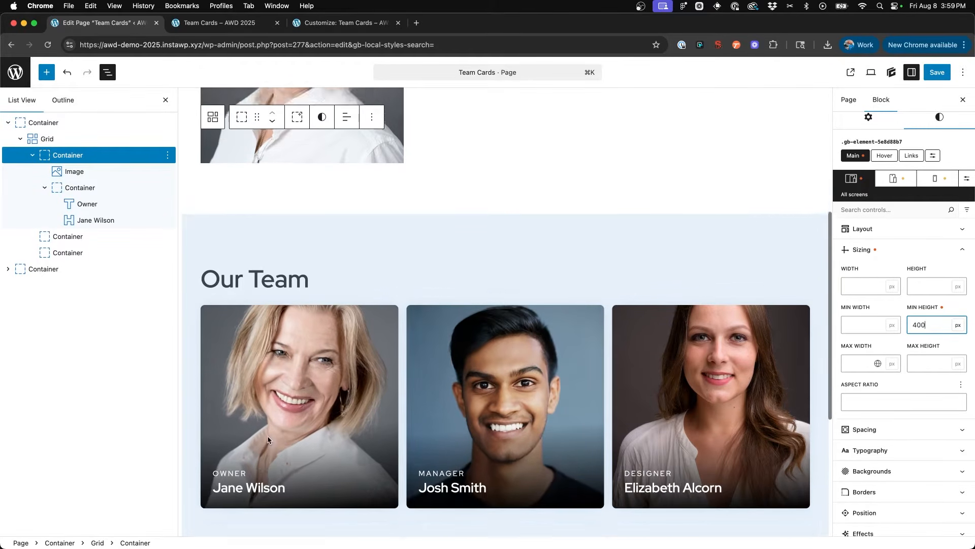
{"action": "scroll", "coordinate": [268, 439], "scroll_direction": "up", "scroll_amount": 3}
{"action": "scroll", "coordinate": [905, 151], "scroll_direction": "up", "scroll_amount": 3}
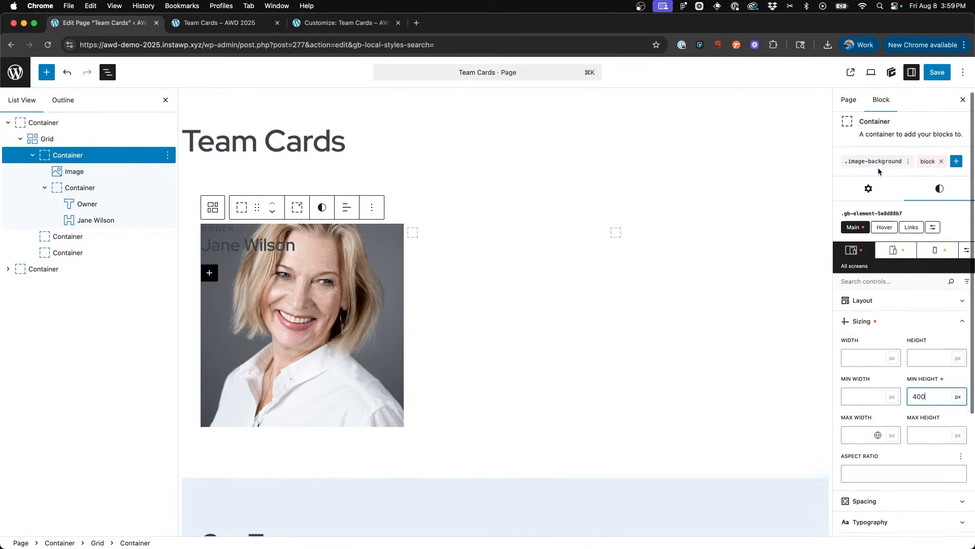
{"action": "left_click", "coordinate": [956, 166]}
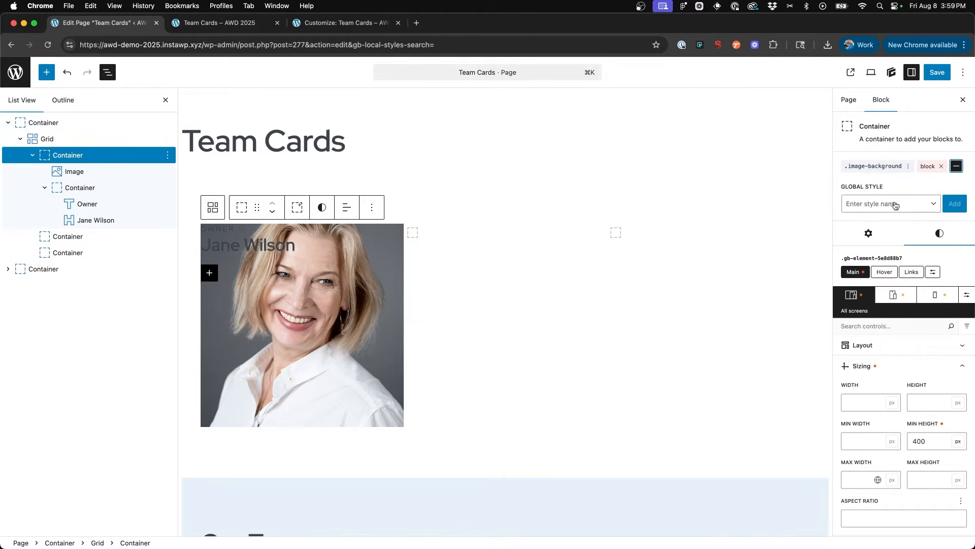
{"action": "left_click", "coordinate": [891, 205]}
{"action": "scroll", "coordinate": [893, 305], "scroll_direction": "down", "scroll_amount": 10}
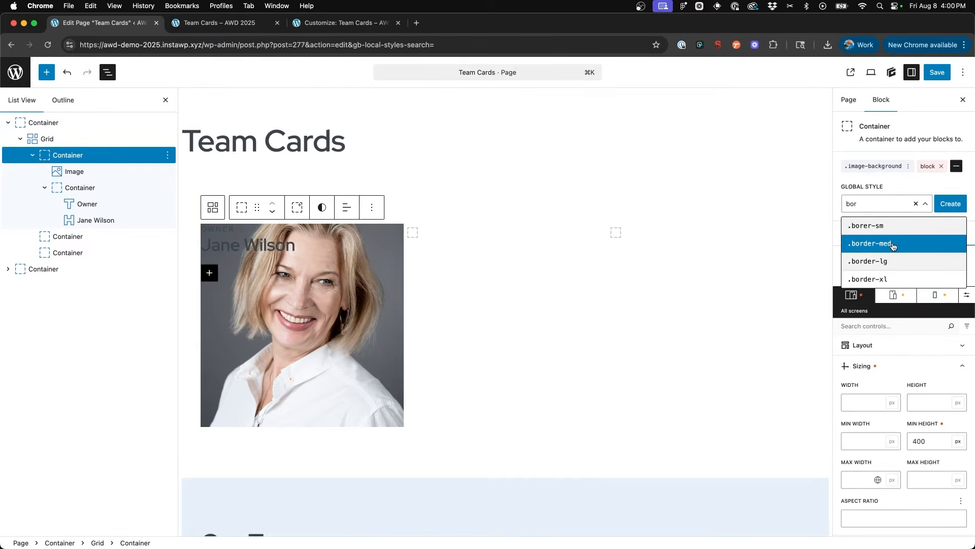
{"action": "left_click", "coordinate": [893, 245]}
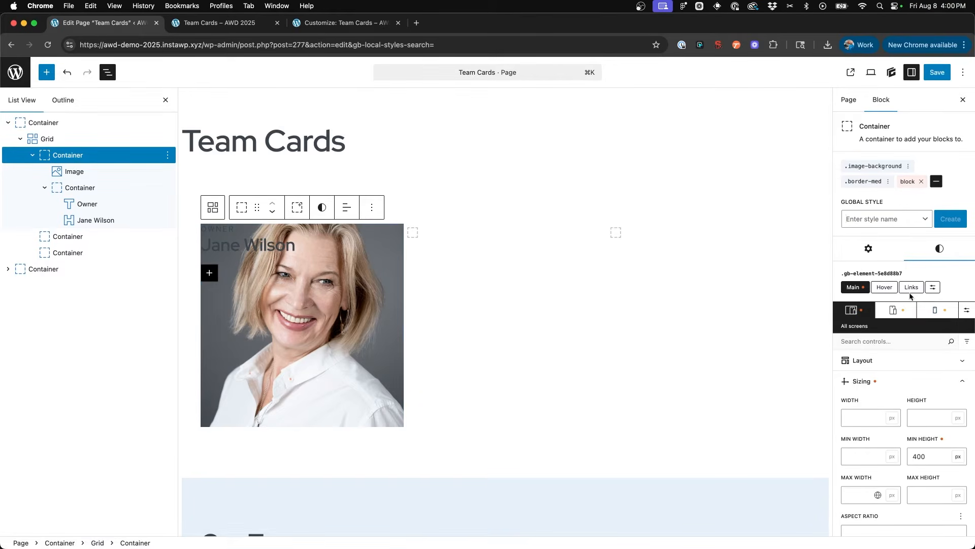
Set both Overflow-X and Overflow-Y of the first card's outer container to clip
{"action": "scroll", "coordinate": [910, 296], "scroll_direction": "down", "scroll_amount": 5}
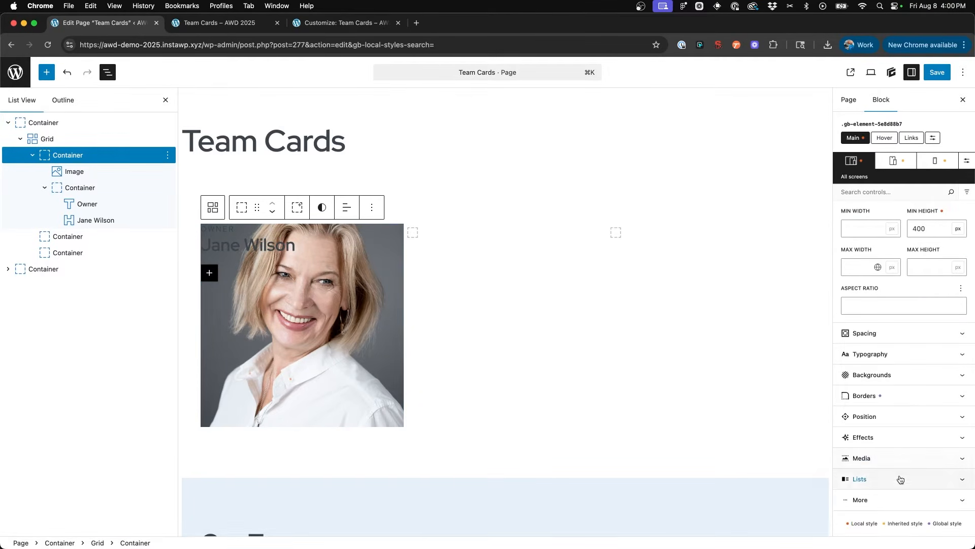
{"action": "left_click", "coordinate": [888, 416]}
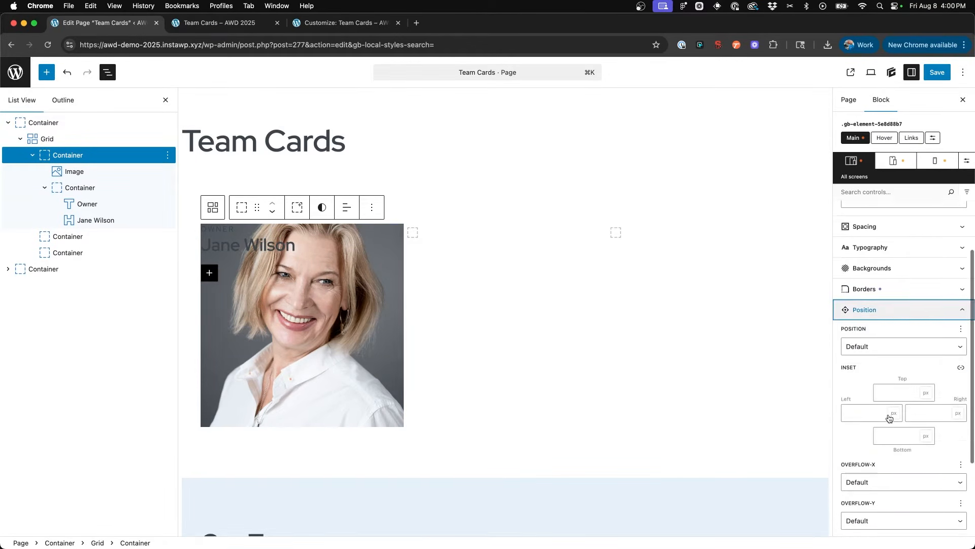
{"action": "left_click", "coordinate": [870, 333]}
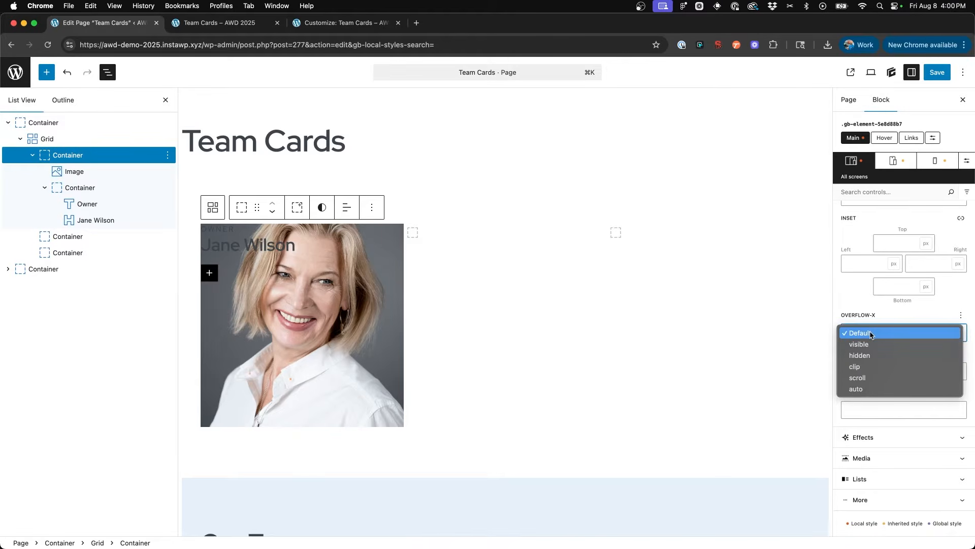
{"action": "left_click", "coordinate": [864, 366]}
{"action": "left_click", "coordinate": [873, 371]}
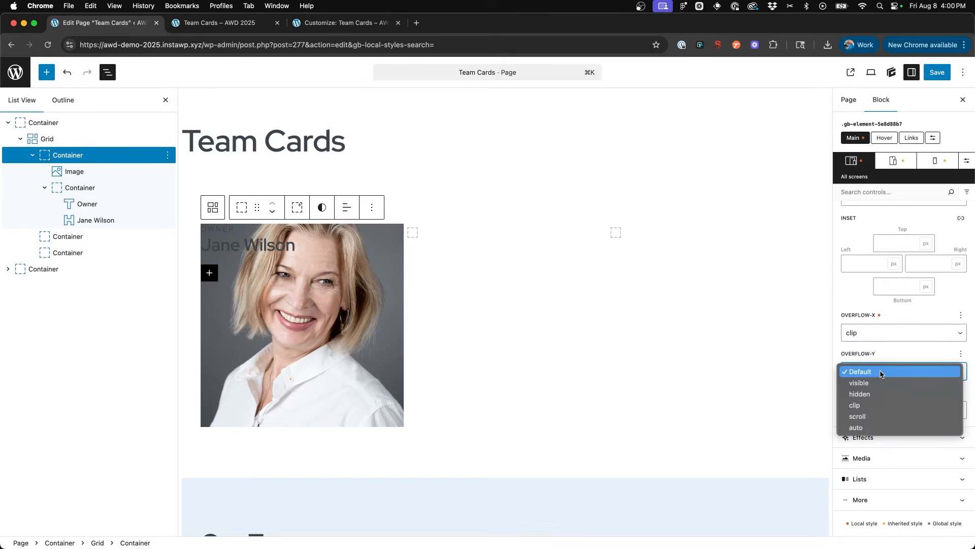
{"action": "left_click", "coordinate": [875, 406]}
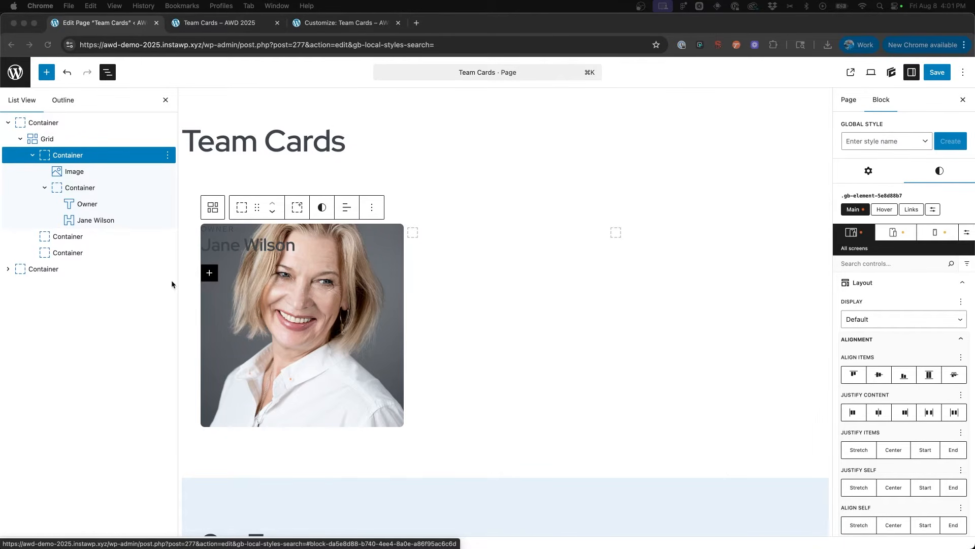
Set the height of the inner container holding the job title and name to 100%
{"action": "left_click", "coordinate": [87, 187]}
{"action": "left_click", "coordinate": [88, 187]}
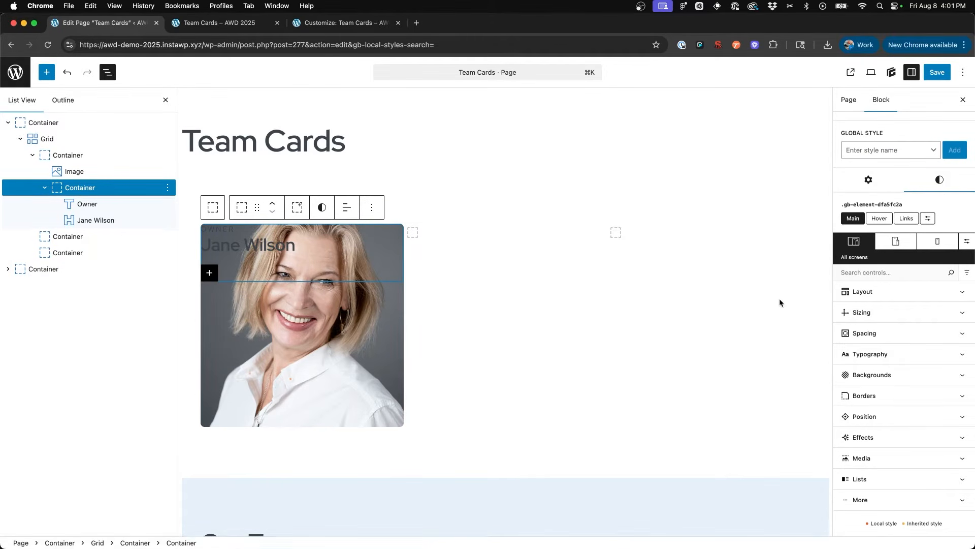
{"action": "left_click", "coordinate": [889, 313]}
{"action": "left_click", "coordinate": [926, 387]}
{"action": "left_click", "coordinate": [926, 348]}
{"action": "type", "text": "100%"}
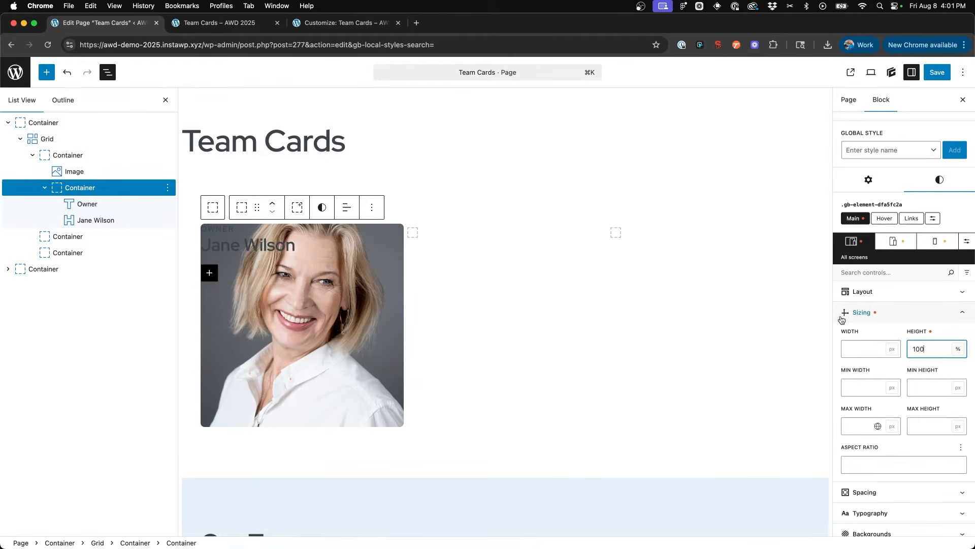
Set the display of the first card's inner text container to Flex with the flex direction Column
{"action": "left_click", "coordinate": [882, 294]}
{"action": "left_click", "coordinate": [878, 330]}
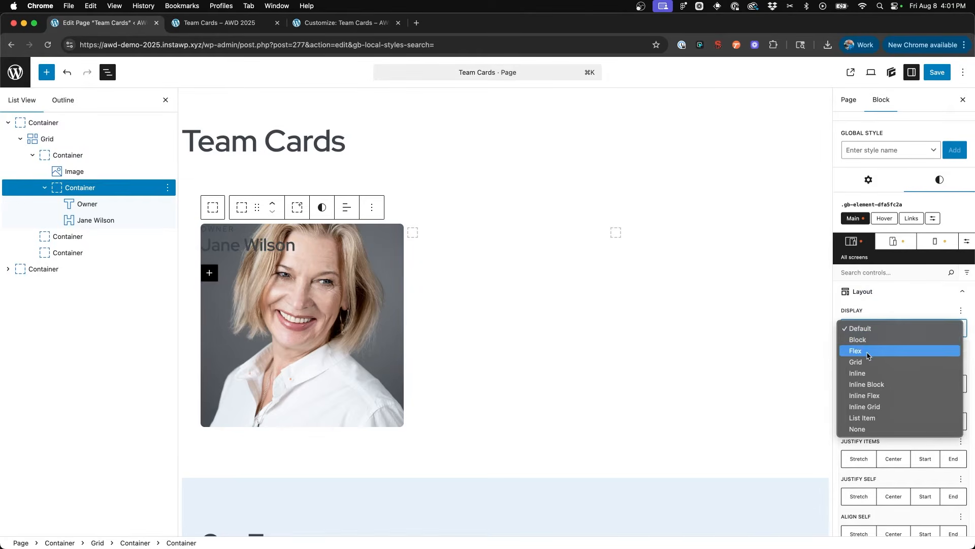
{"action": "left_click", "coordinate": [868, 351]}
{"action": "scroll", "coordinate": [867, 356], "scroll_direction": "down", "scroll_amount": 1}
{"action": "scroll", "coordinate": [868, 356], "scroll_direction": "down", "scroll_amount": 5}
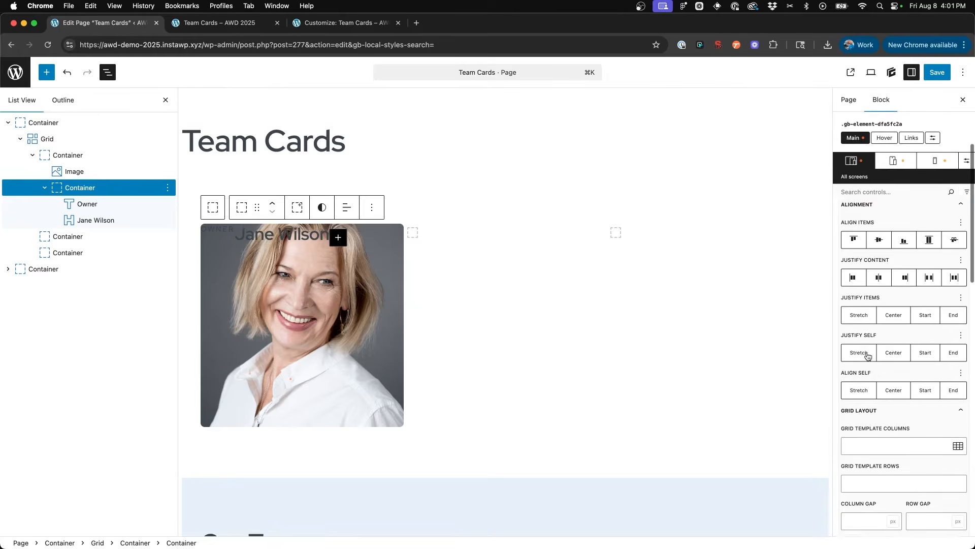
{"action": "left_click", "coordinate": [886, 290]}
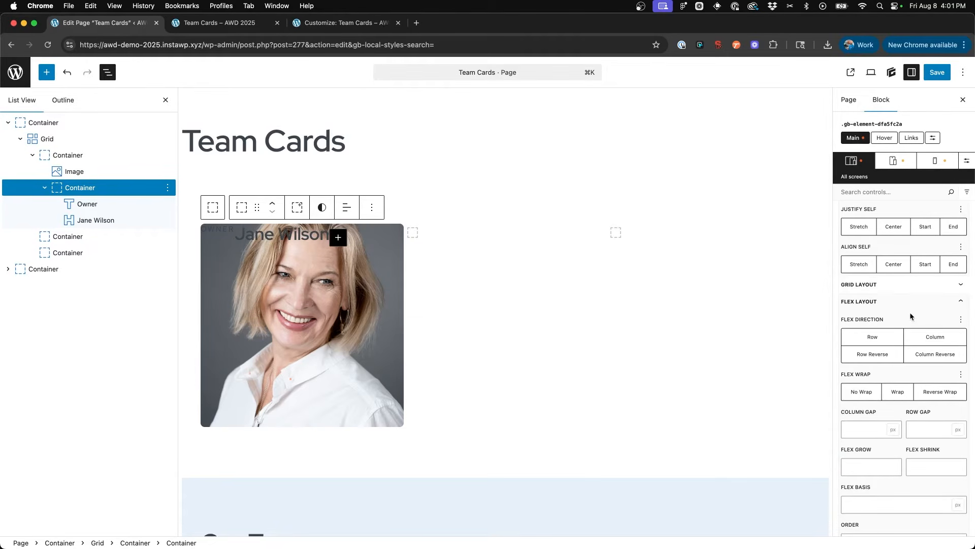
{"action": "left_click", "coordinate": [937, 337]}
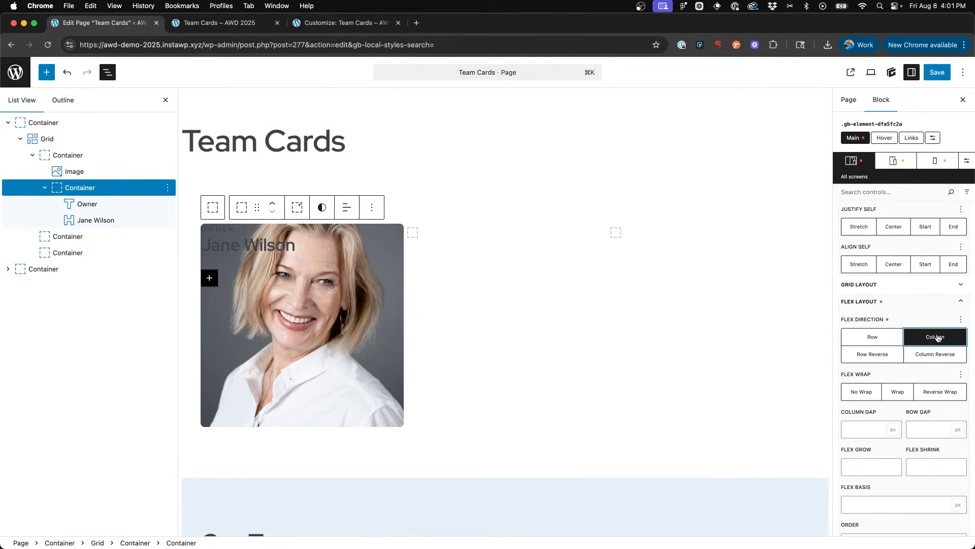
Align the inner container's items to the start and justify its content to the end so the text sits at the card's bottom
{"action": "scroll", "coordinate": [937, 338], "scroll_direction": "up", "scroll_amount": 5}
{"action": "left_click", "coordinate": [853, 326]}
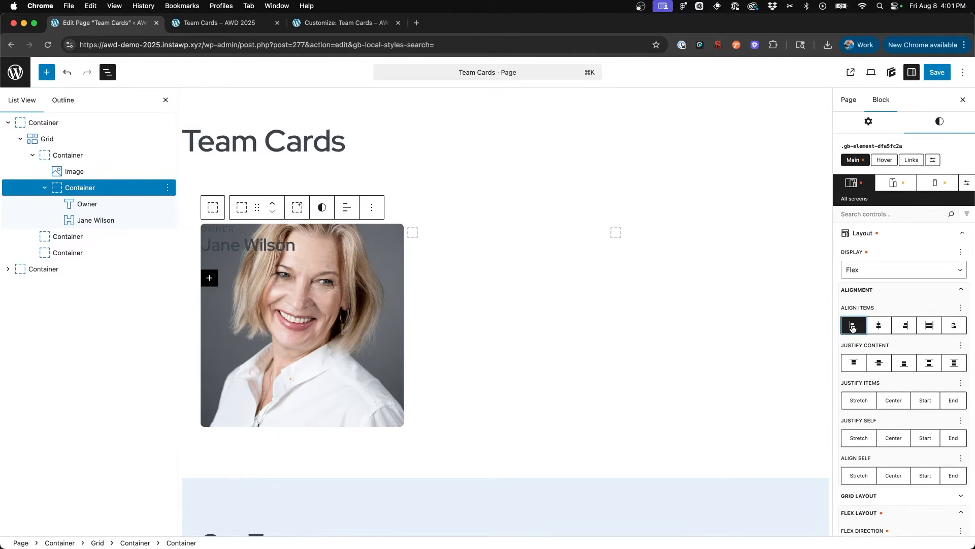
{"action": "left_click", "coordinate": [909, 366]}
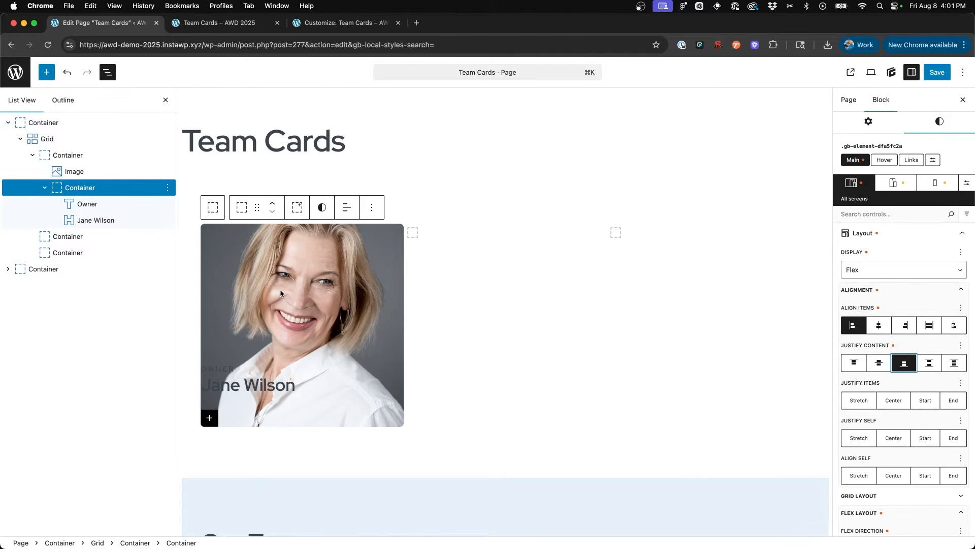
{"action": "left_click", "coordinate": [490, 277]}
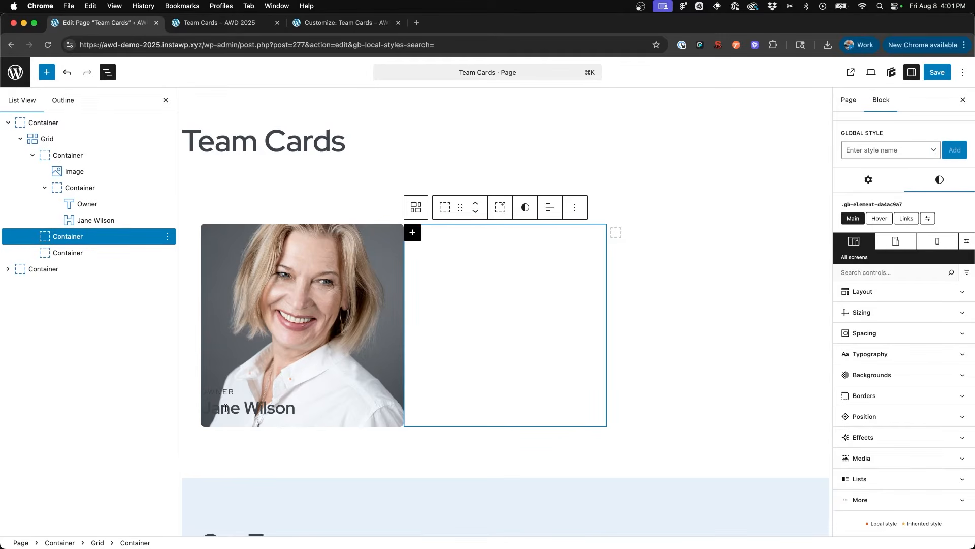
Set the bottom margin of the first card's name heading to 0 px
{"action": "left_click", "coordinate": [77, 188]}
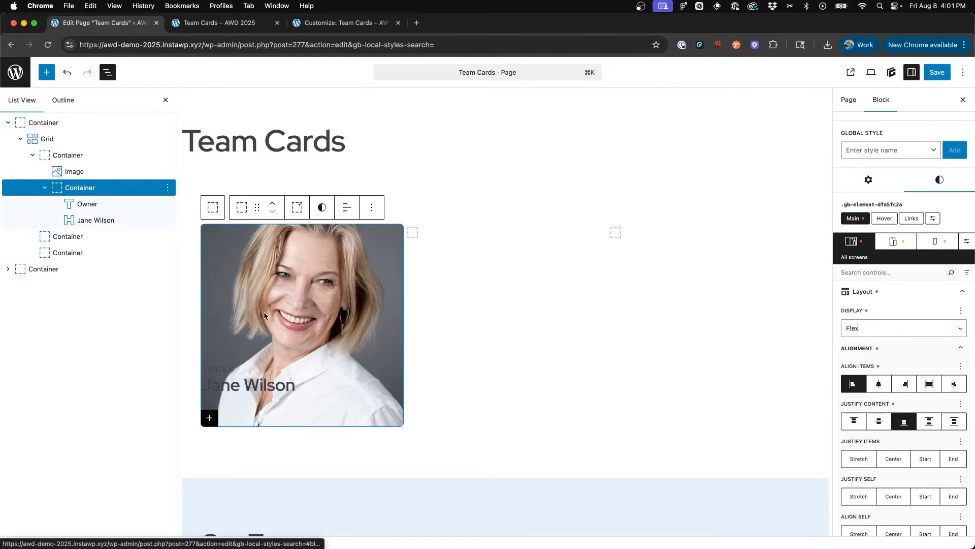
{"action": "left_click", "coordinate": [260, 388]}
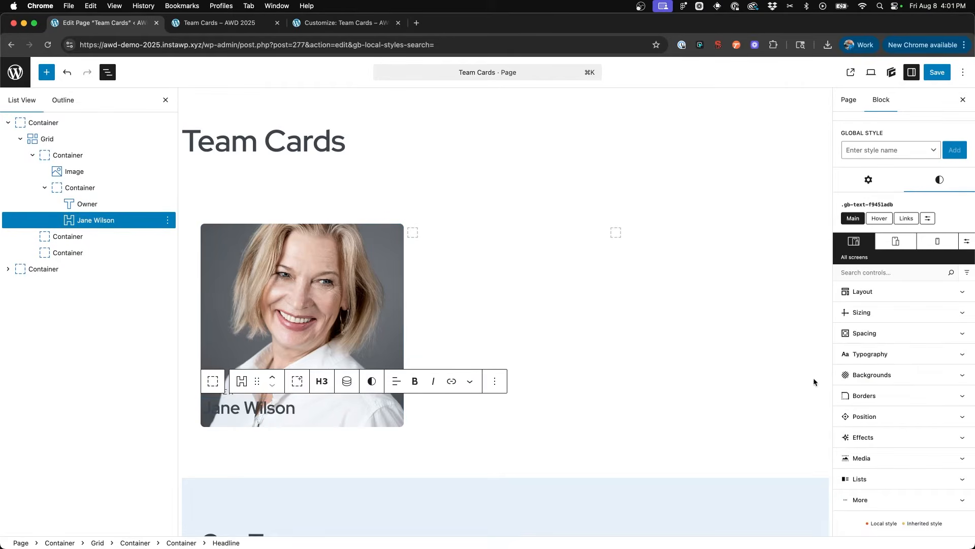
{"action": "left_click", "coordinate": [894, 334]}
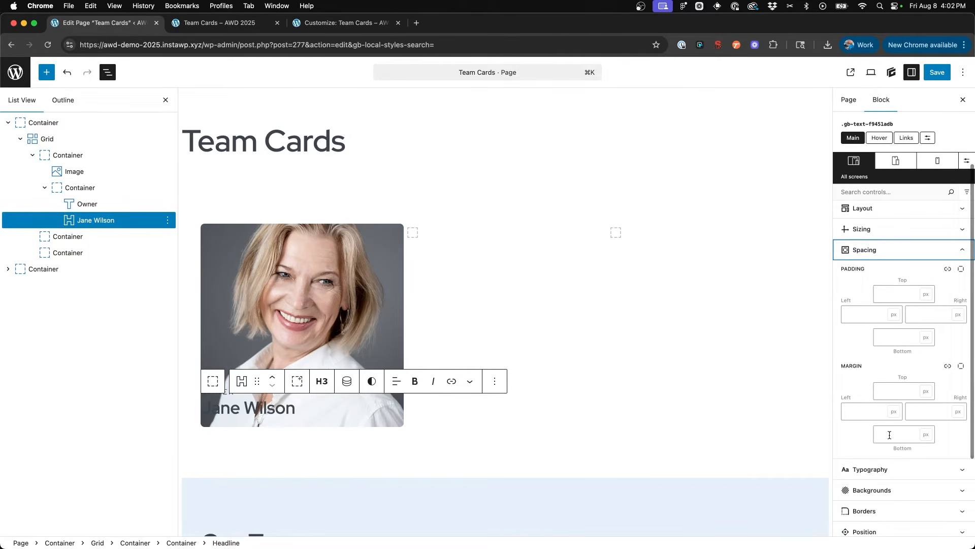
{"action": "left_click", "coordinate": [889, 436]}
{"action": "type", "text": "0"}
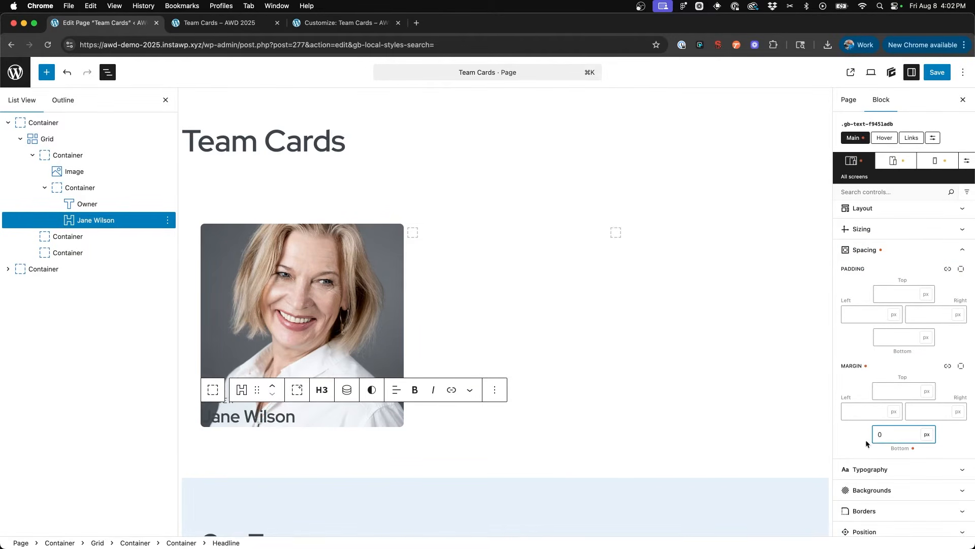
Add the .padding-med global style to the inner container holding the job title and name
{"action": "left_click", "coordinate": [77, 189]}
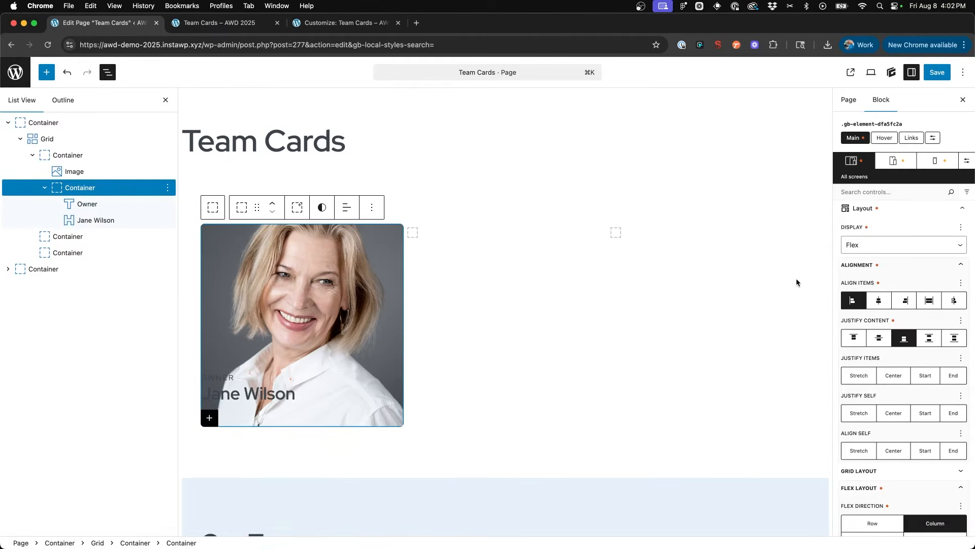
{"action": "left_click", "coordinate": [915, 183]}
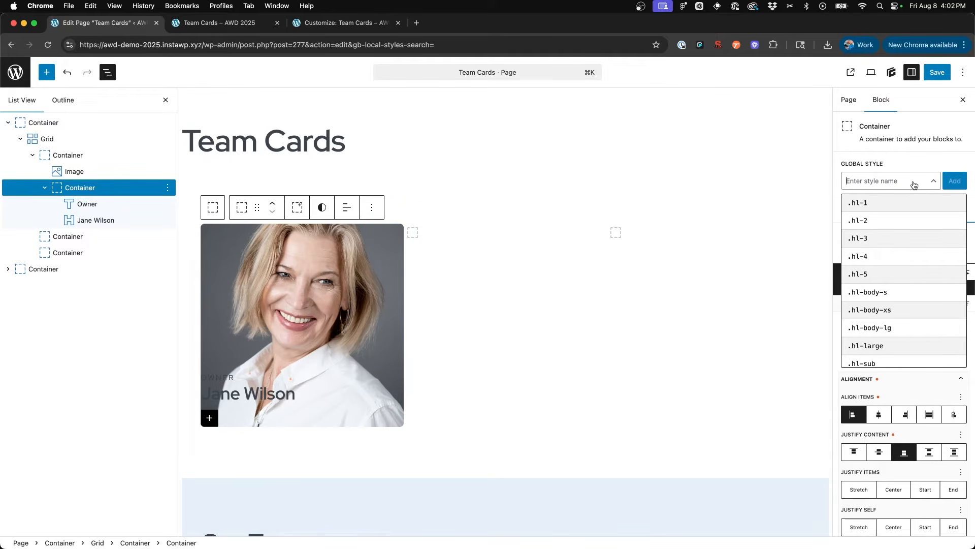
{"action": "type", "text": "pad"}
{"action": "left_click", "coordinate": [889, 220]}
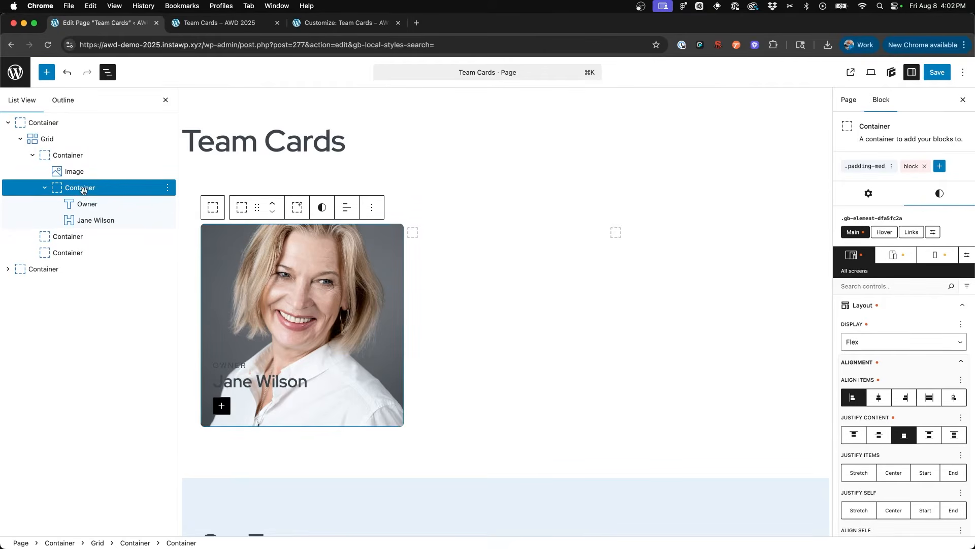
{"action": "left_click", "coordinate": [263, 382]}
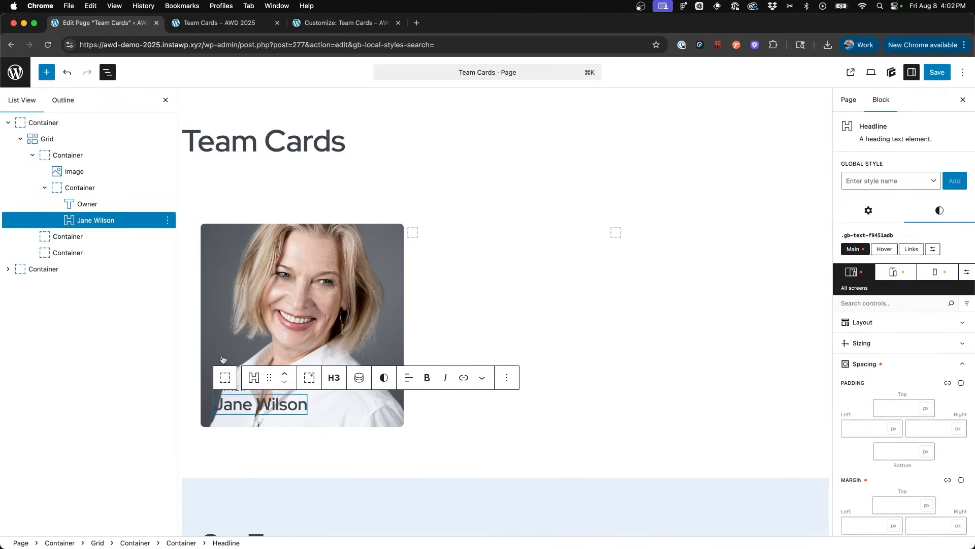
Examine the spacing values that the global style applies to the first card's inner container
{"action": "left_click", "coordinate": [92, 189]}
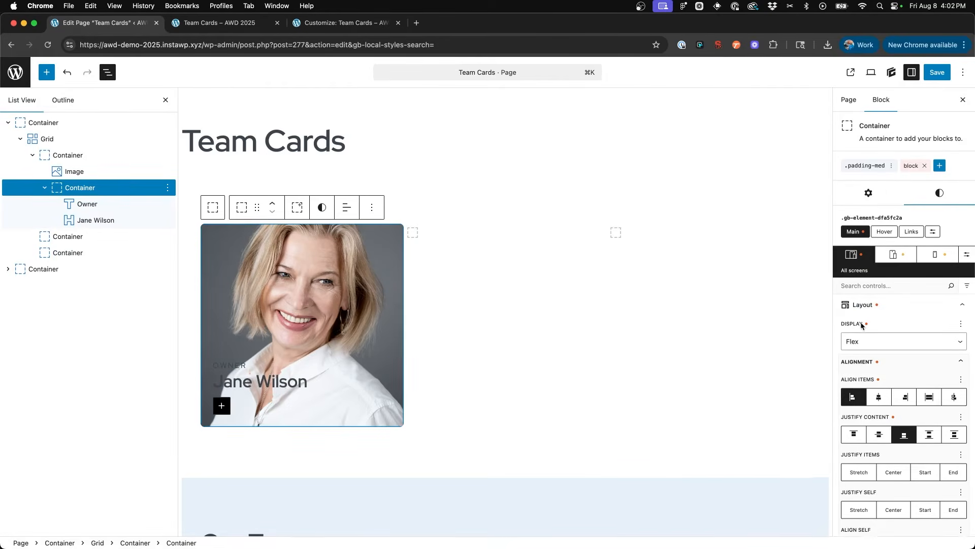
{"action": "scroll", "coordinate": [862, 326], "scroll_direction": "down", "scroll_amount": 8}
{"action": "scroll", "coordinate": [864, 328], "scroll_direction": "down", "scroll_amount": 4}
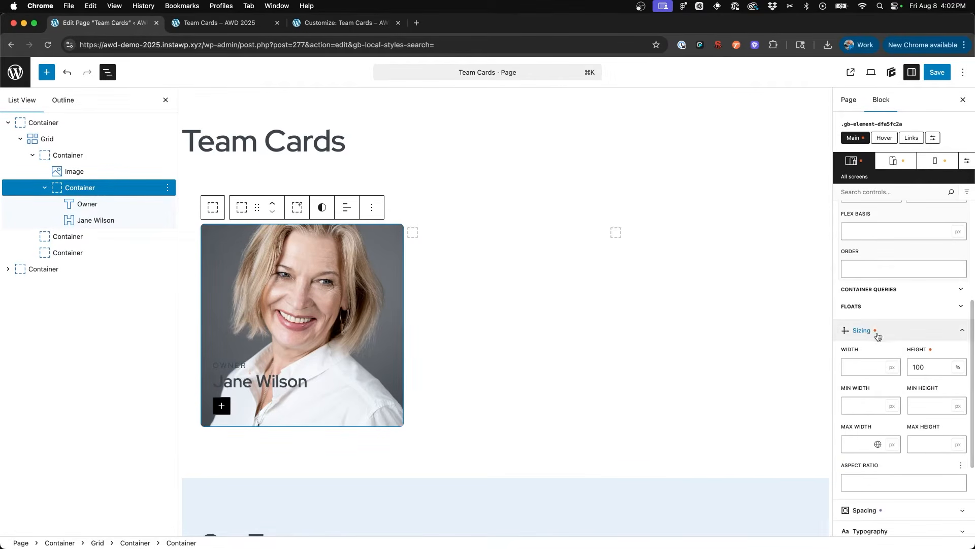
{"action": "left_click", "coordinate": [878, 335]}
{"action": "left_click", "coordinate": [880, 350]}
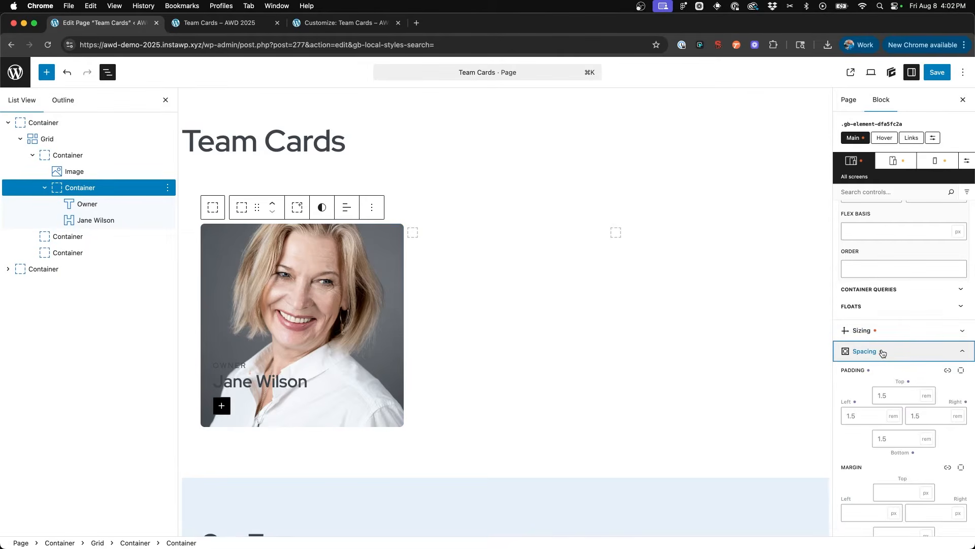
{"action": "scroll", "coordinate": [881, 330], "scroll_direction": "down", "scroll_amount": 1}
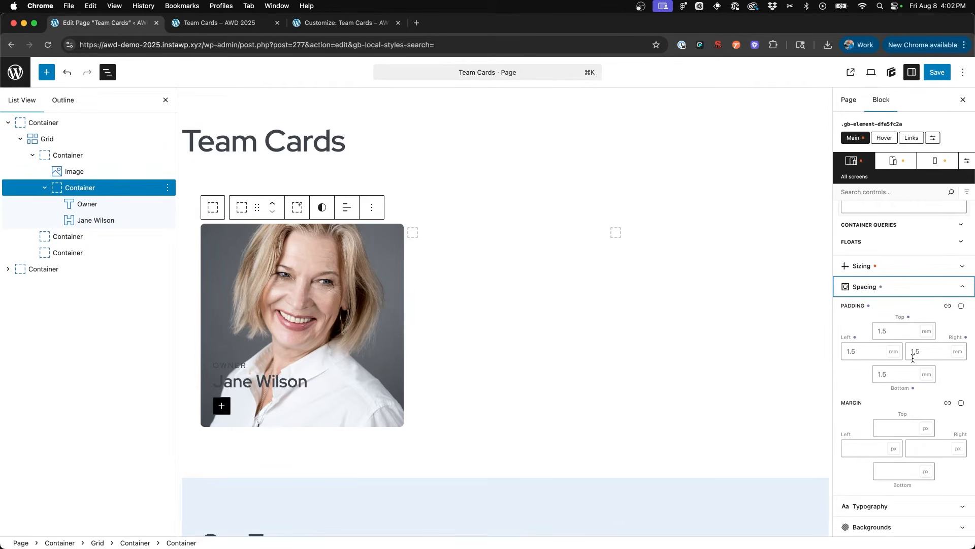
{"action": "left_click", "coordinate": [653, 363]}
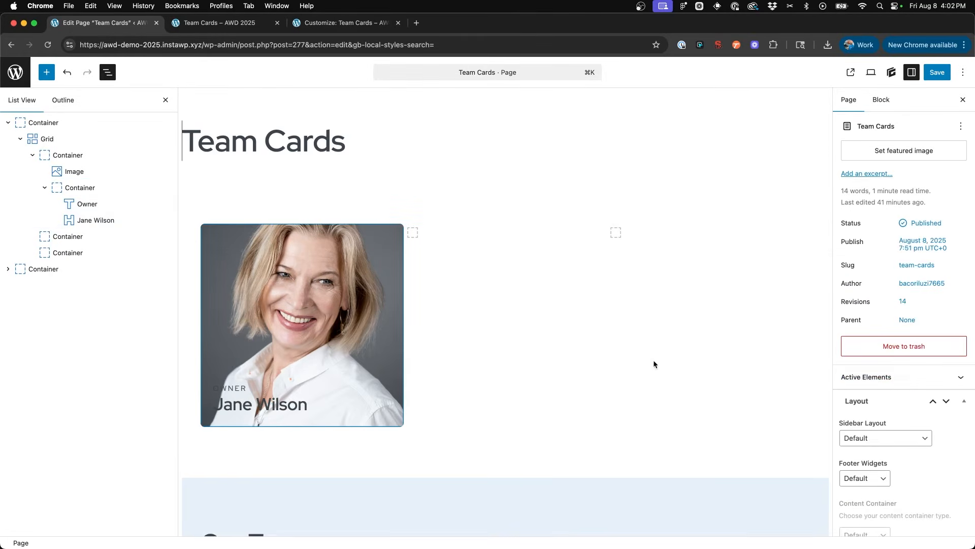
Set the text color of both the job title and the name heading to var(--white)
{"action": "left_click", "coordinate": [86, 204]}
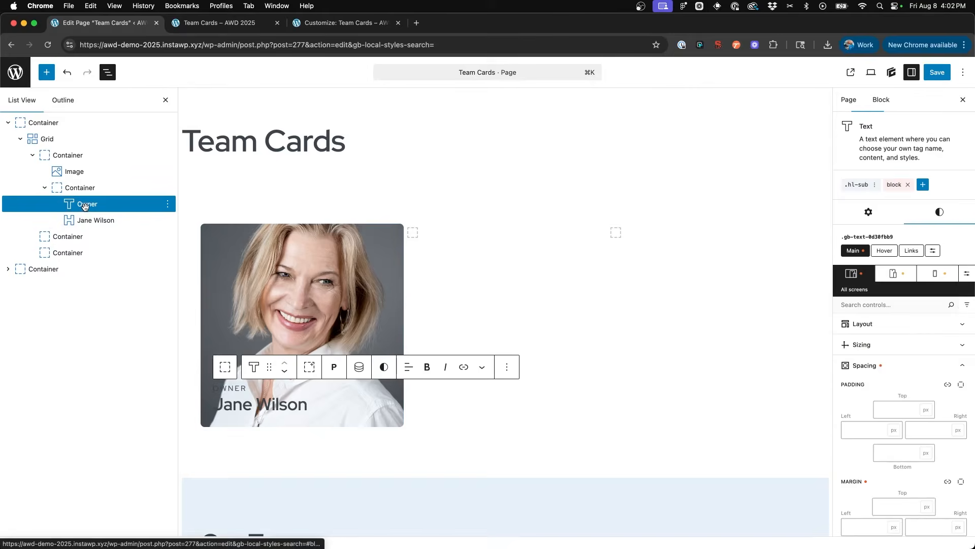
{"action": "left_click", "coordinate": [94, 220], "text": "shift"}
{"action": "left_click", "coordinate": [892, 333]}
{"action": "left_click", "coordinate": [897, 356]}
{"action": "left_click", "coordinate": [850, 390]}
{"action": "left_click", "coordinate": [812, 346]}
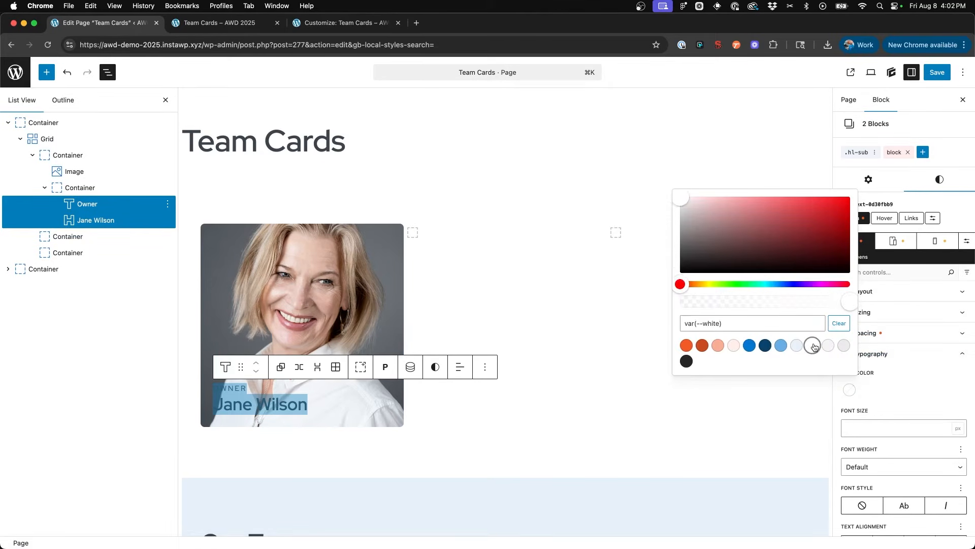
Compare the card with the finished team cards and add a Gradient background to its inner container
{"action": "left_click", "coordinate": [89, 188]}
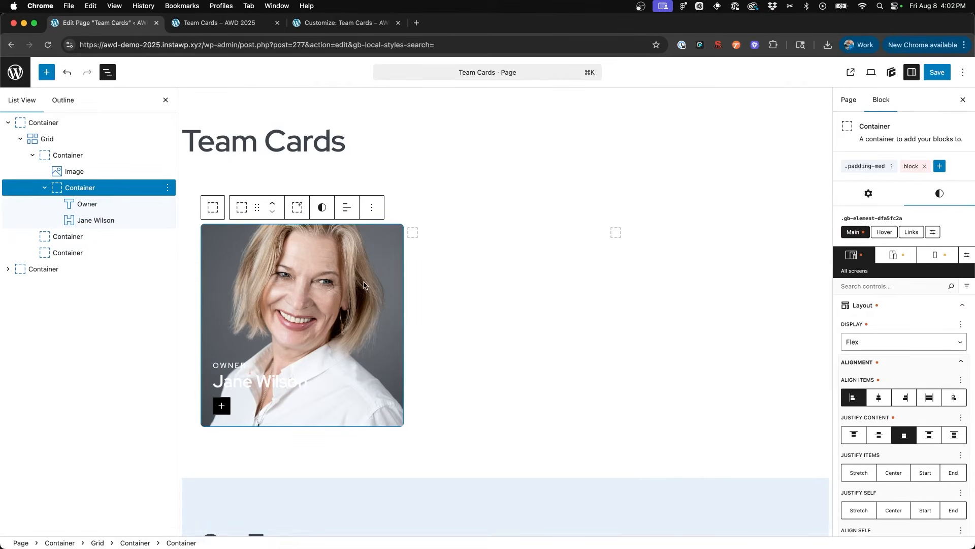
{"action": "scroll", "coordinate": [294, 388], "scroll_direction": "down", "scroll_amount": 5}
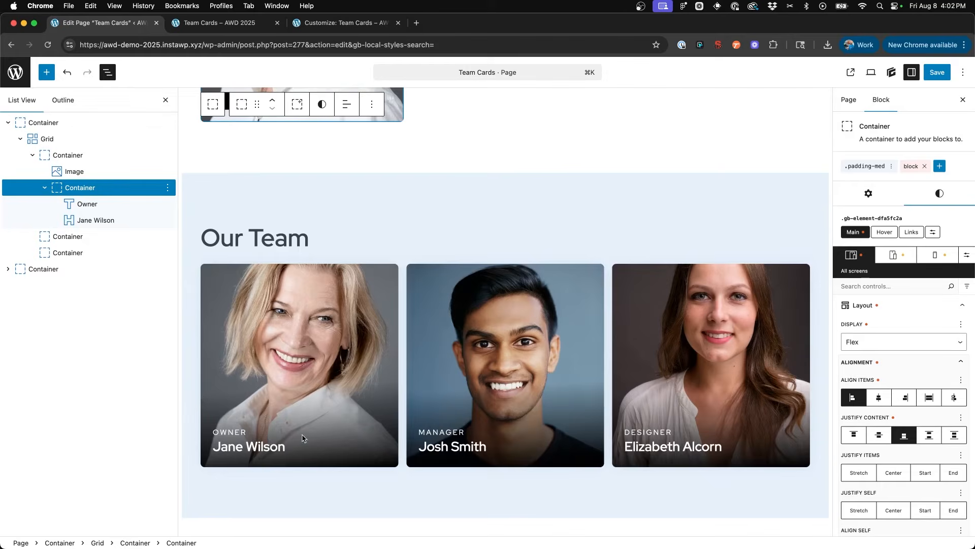
{"action": "scroll", "coordinate": [285, 366], "scroll_direction": "up", "scroll_amount": 6}
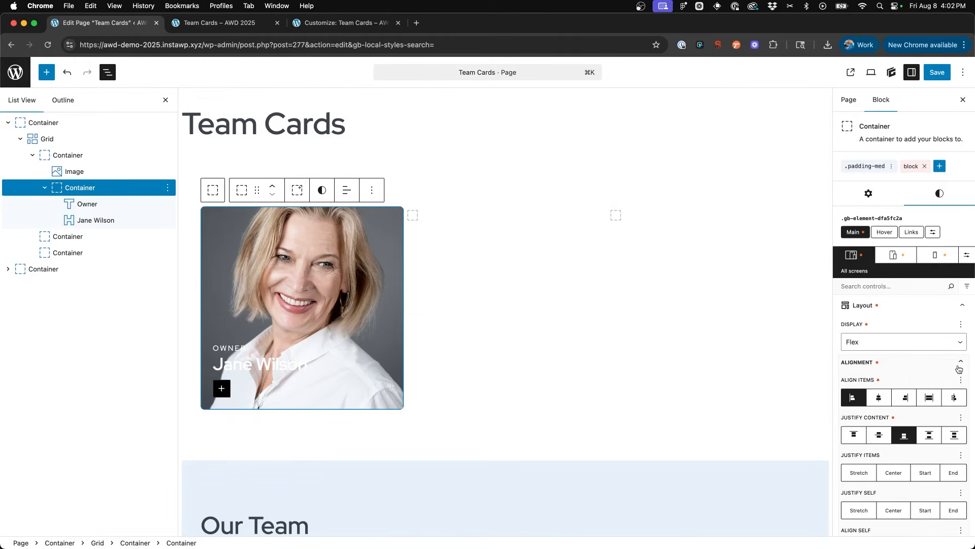
{"action": "scroll", "coordinate": [903, 356], "scroll_direction": "down", "scroll_amount": 5}
{"action": "scroll", "coordinate": [903, 354], "scroll_direction": "down", "scroll_amount": 4}
{"action": "left_click", "coordinate": [902, 375]}
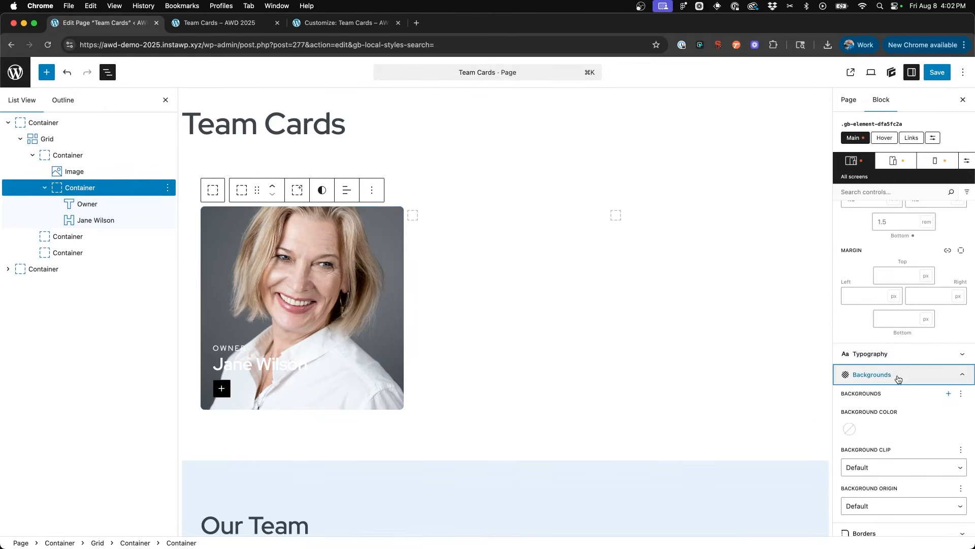
{"action": "scroll", "coordinate": [904, 370], "scroll_direction": "down", "scroll_amount": 2}
{"action": "left_click", "coordinate": [949, 278]}
{"action": "left_click", "coordinate": [925, 322]}
{"action": "left_click", "coordinate": [908, 334]}
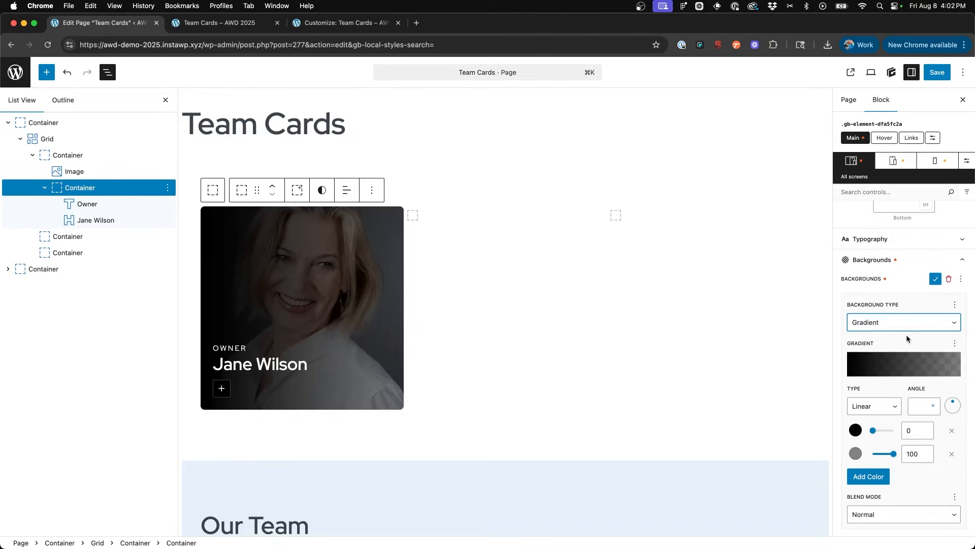
Make the gradient's second color fully transparent, rgba(10, 10, 10, 0)
{"action": "scroll", "coordinate": [893, 384], "scroll_direction": "down", "scroll_amount": 1}
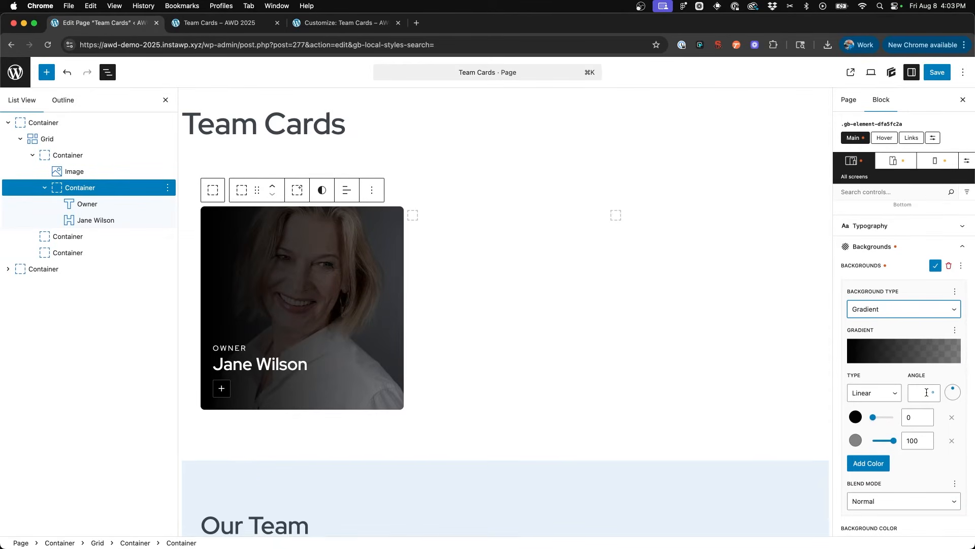
{"action": "left_click", "coordinate": [856, 417]}
{"action": "left_click", "coordinate": [905, 390]}
{"action": "left_click", "coordinate": [856, 441]}
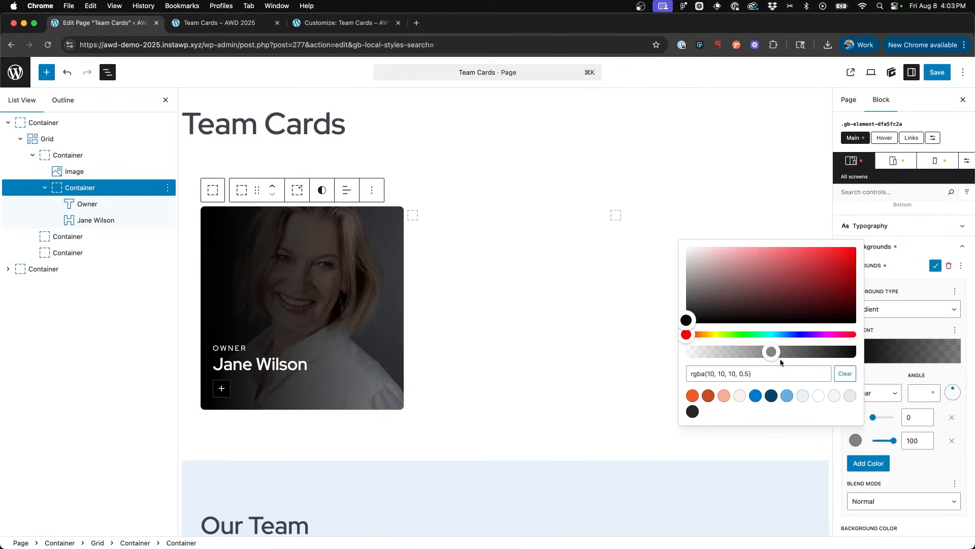
{"action": "left_click_drag", "start_coordinate": [772, 352], "coordinate": [669, 349]}
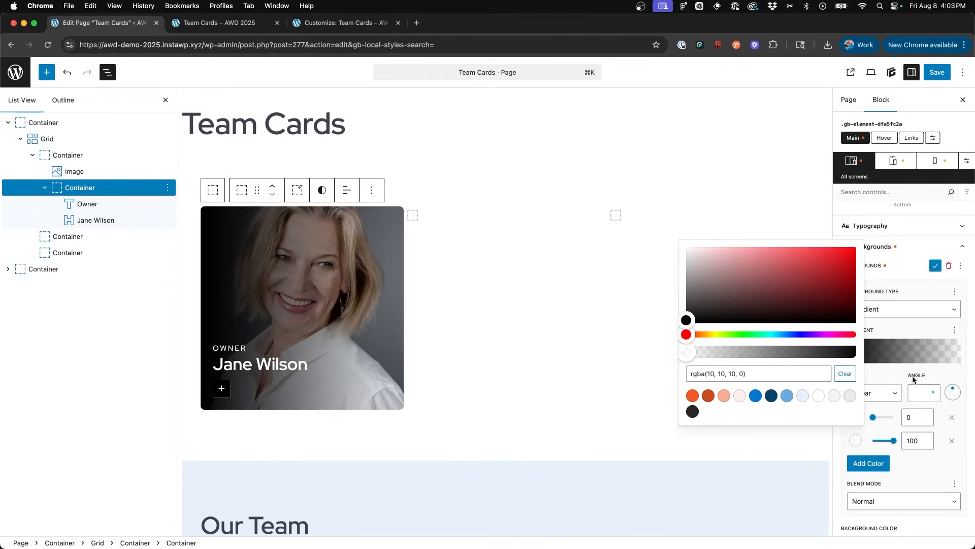
Set the linear gradient's angle to 360° and move its transparent color stop to 40
{"action": "left_click", "coordinate": [889, 378]}
{"action": "left_click", "coordinate": [953, 398]}
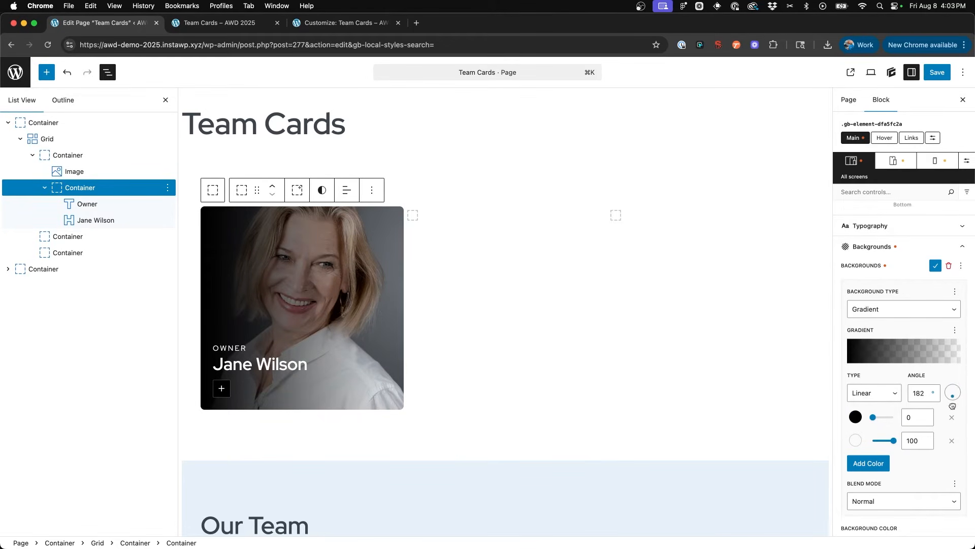
{"action": "left_click", "coordinate": [916, 392]}
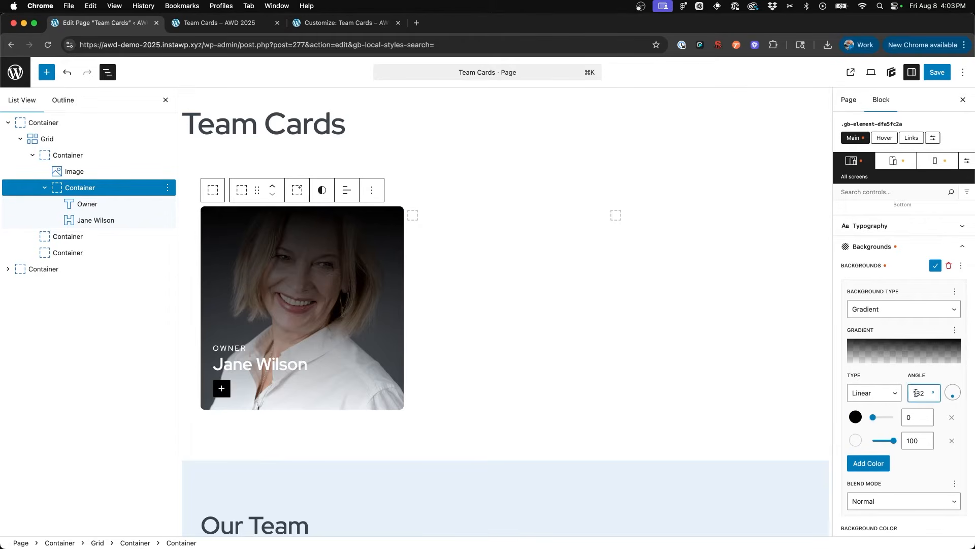
{"action": "type", "text": "90"}
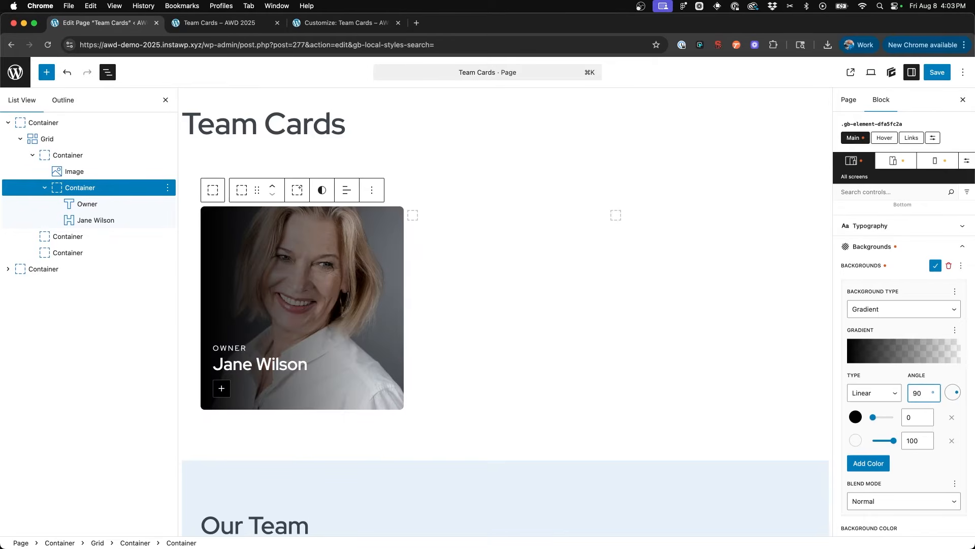
{"action": "key", "text": "BackSpace"}
{"action": "key", "text": "BackSpace"}
{"action": "type", "text": "360"}
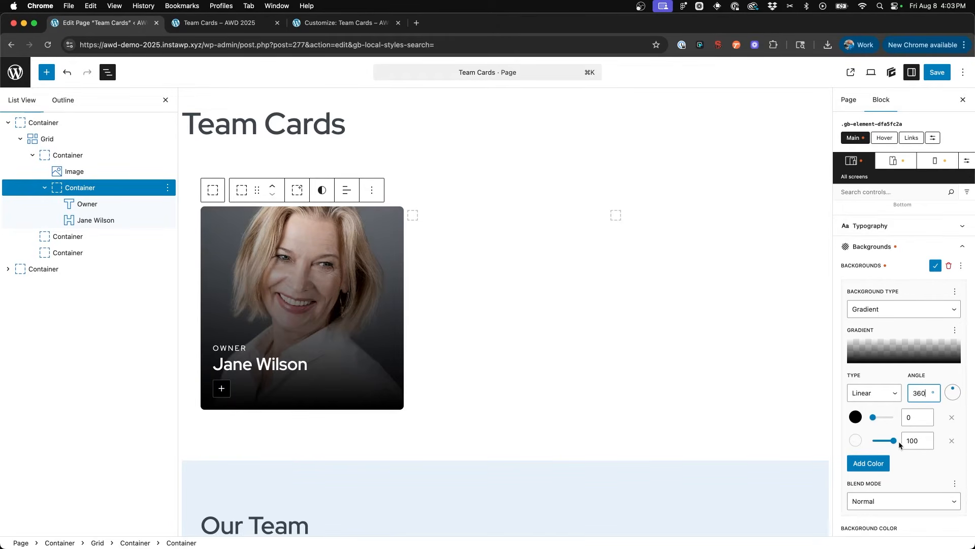
{"action": "left_click_drag", "start_coordinate": [894, 441], "coordinate": [882, 444]}
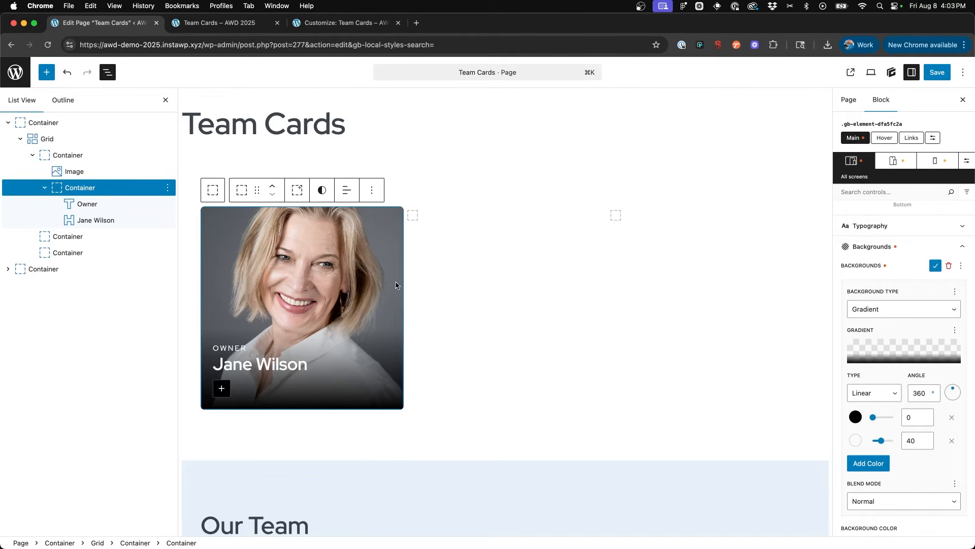
Compare the new card with the finished cards in the Our Team section
{"action": "left_click", "coordinate": [459, 277]}
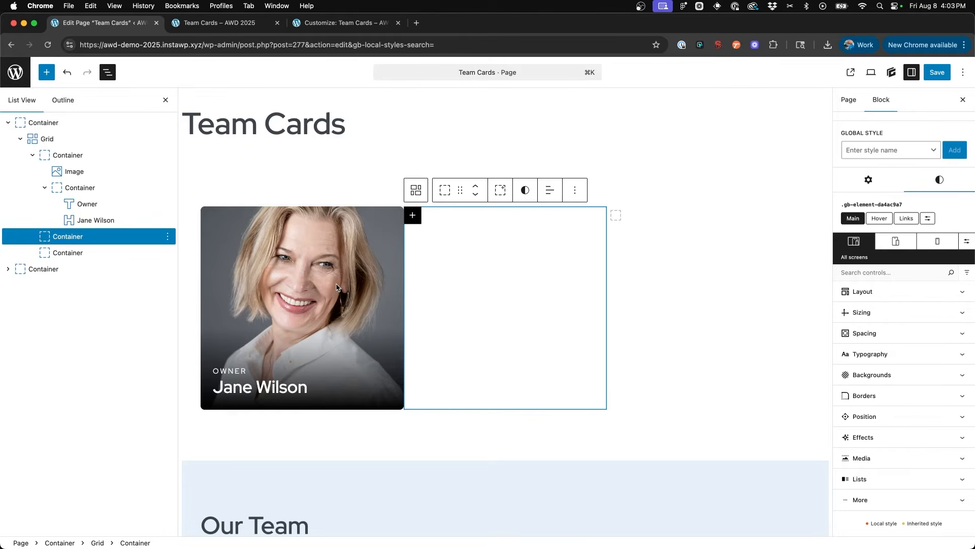
{"action": "scroll", "coordinate": [315, 364], "scroll_direction": "down", "scroll_amount": 1}
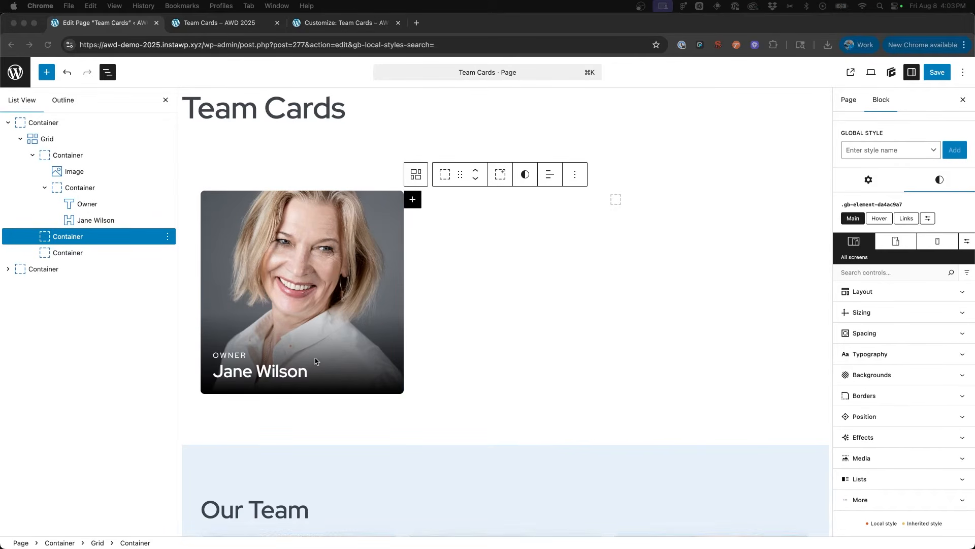
{"action": "scroll", "coordinate": [303, 319], "scroll_direction": "down", "scroll_amount": 10}
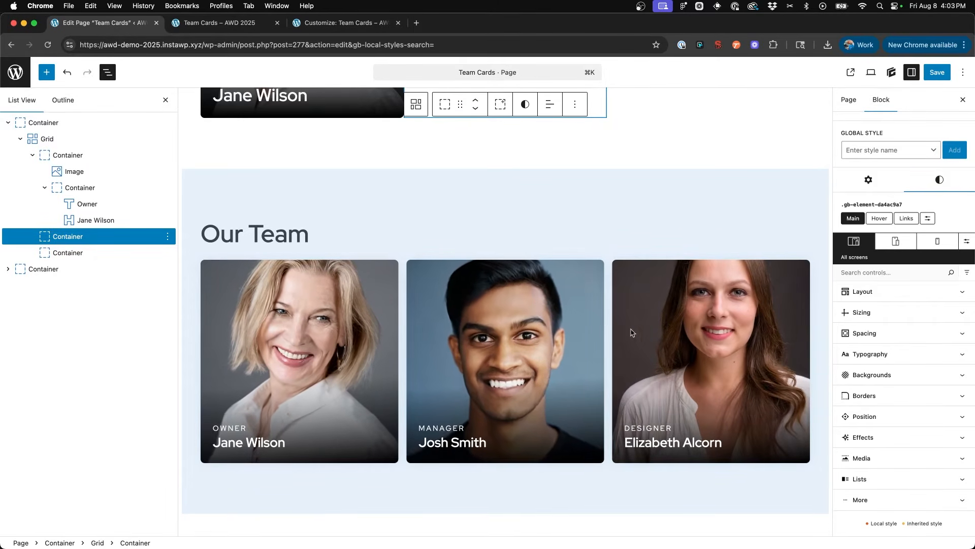
{"action": "scroll", "coordinate": [352, 265], "scroll_direction": "up", "scroll_amount": 2}
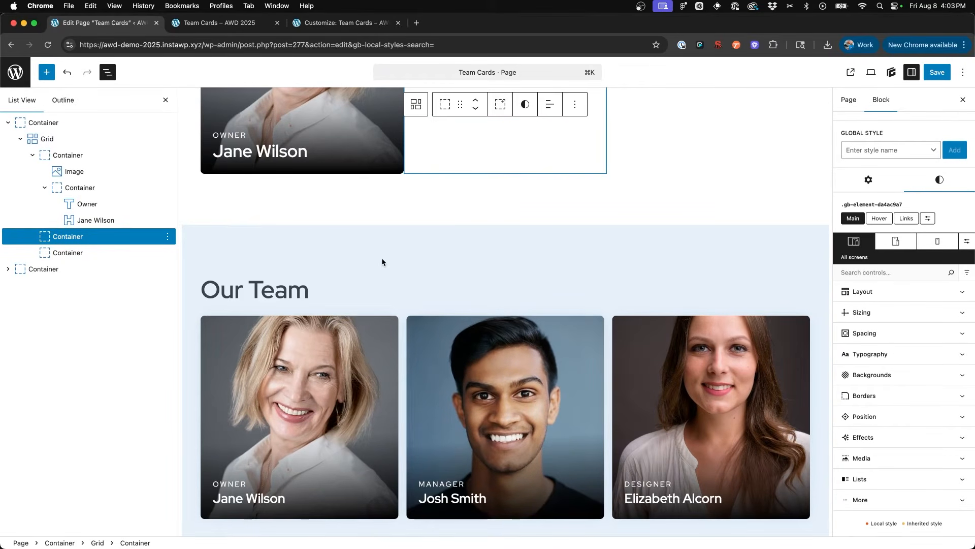
{"action": "scroll", "coordinate": [382, 261], "scroll_direction": "up", "scroll_amount": 1}
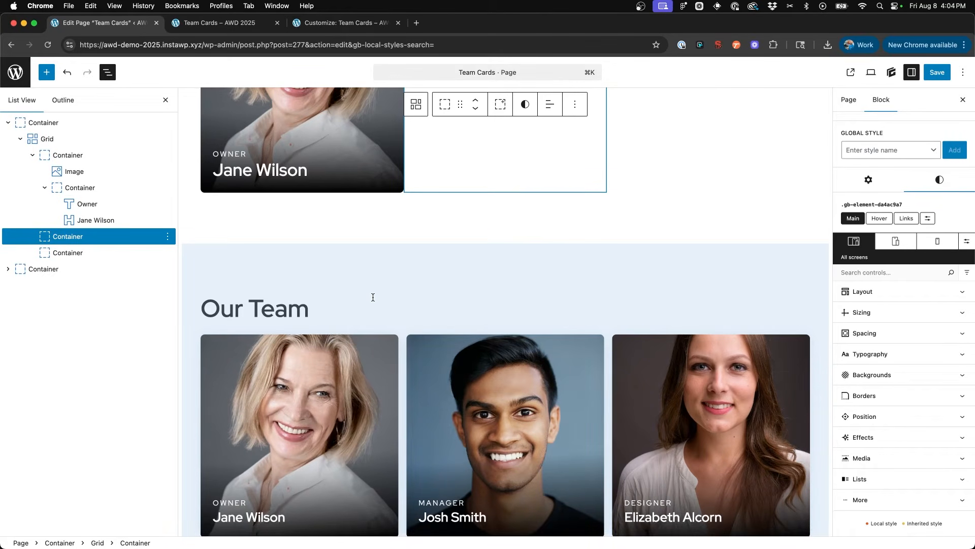
{"action": "scroll", "coordinate": [372, 297], "scroll_direction": "up", "scroll_amount": 5}
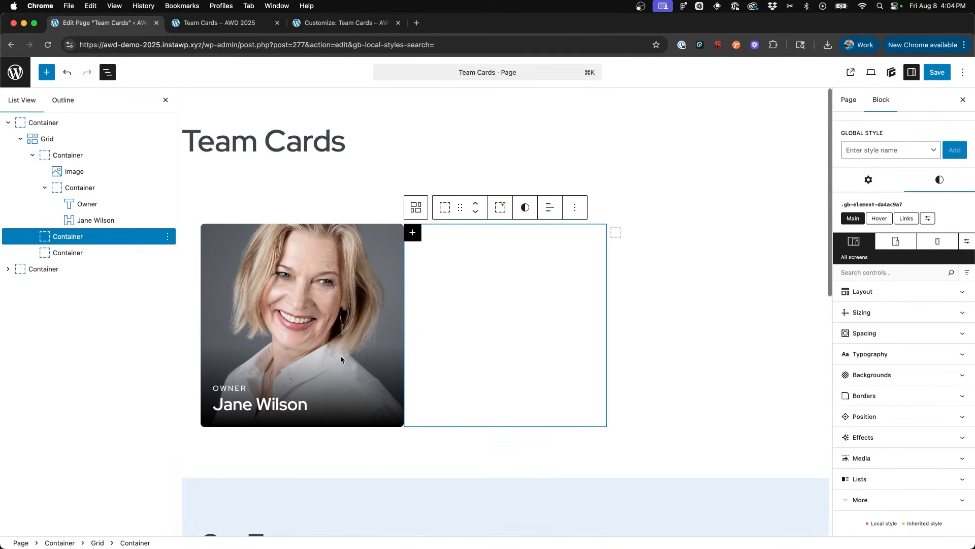
Create a custom compound selector &:is(:hover, :focus) img on the first card's outer container
{"action": "left_click", "coordinate": [75, 157]}
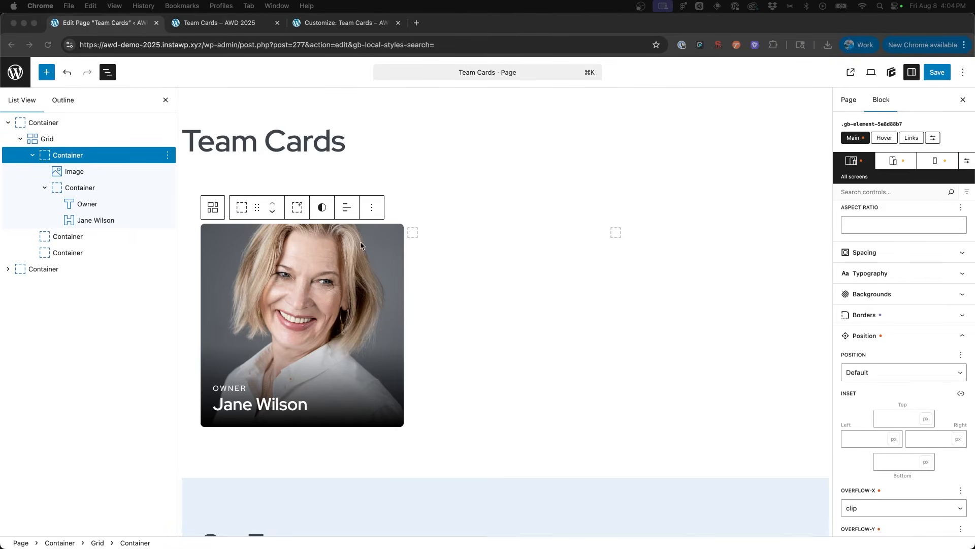
{"action": "scroll", "coordinate": [903, 207], "scroll_direction": "up", "scroll_amount": 2}
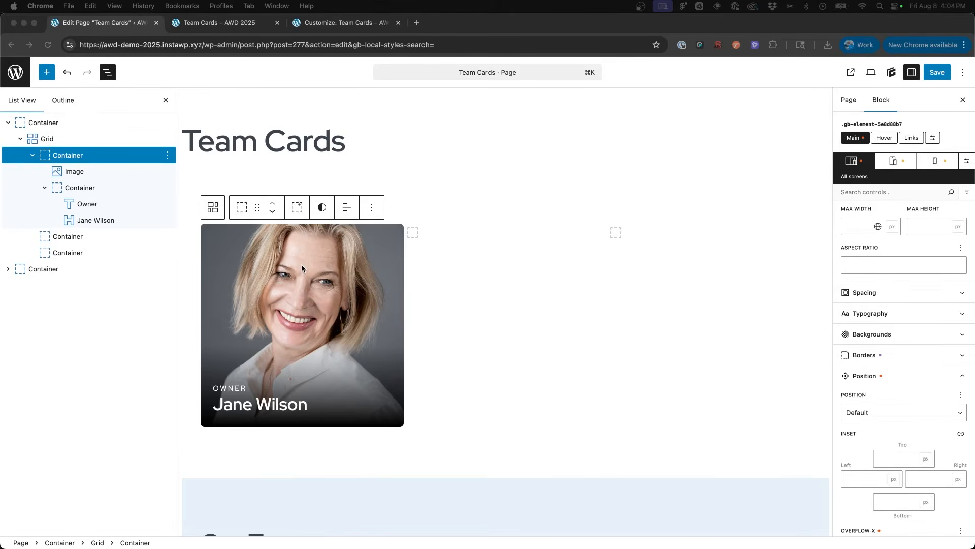
{"action": "scroll", "coordinate": [894, 161], "scroll_direction": "up", "scroll_amount": 5}
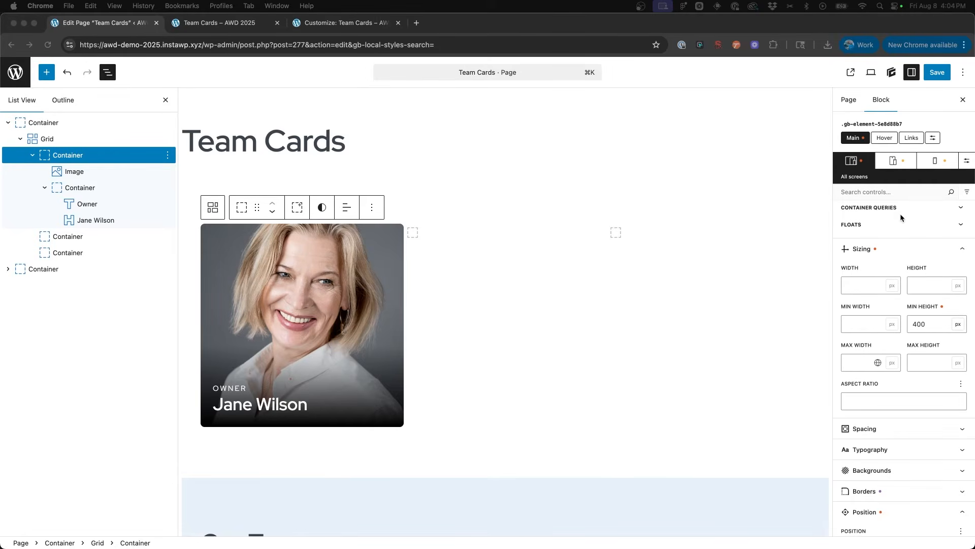
{"action": "scroll", "coordinate": [902, 213], "scroll_direction": "up", "scroll_amount": 3}
{"action": "left_click", "coordinate": [935, 139]}
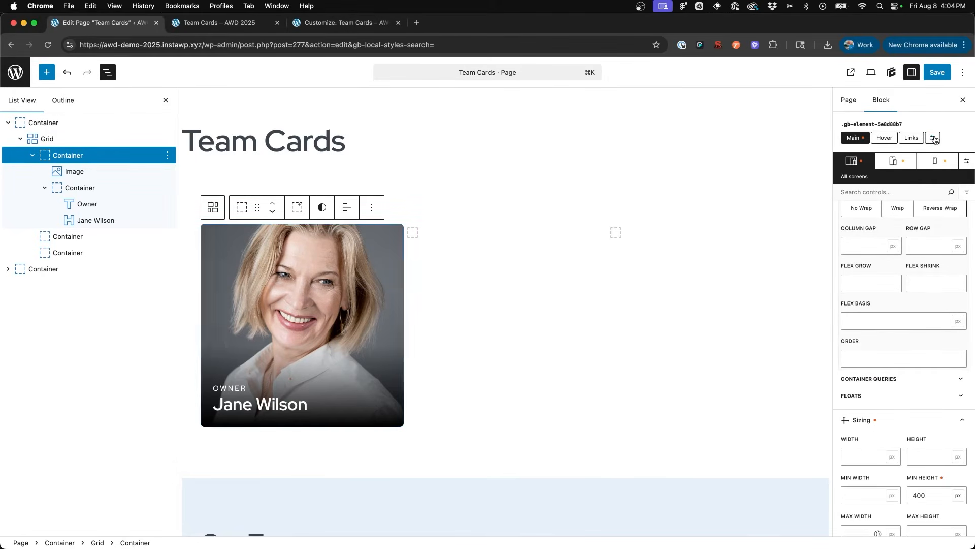
{"action": "left_click", "coordinate": [934, 139]}
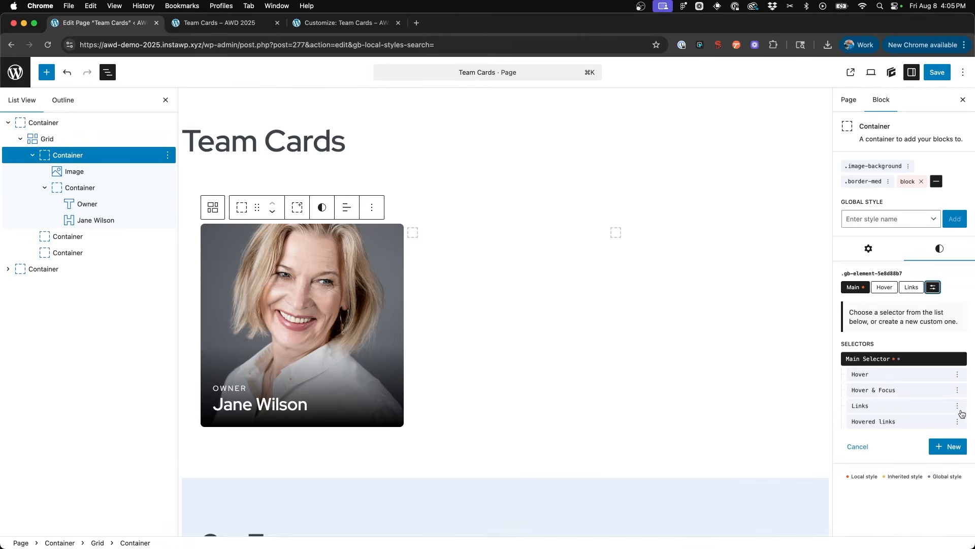
{"action": "left_click", "coordinate": [954, 449]}
{"action": "scroll", "coordinate": [908, 359], "scroll_direction": "down", "scroll_amount": 1}
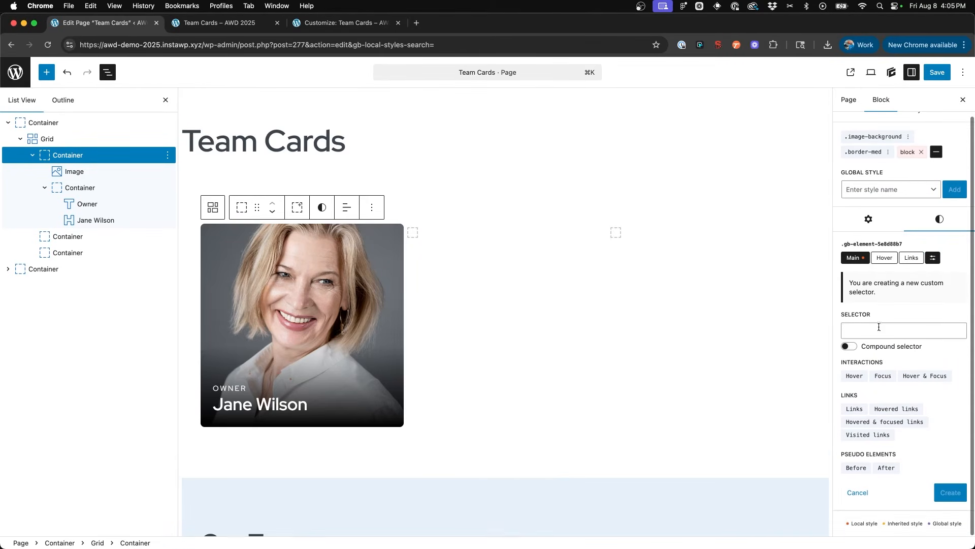
{"action": "left_click", "coordinate": [914, 377]}
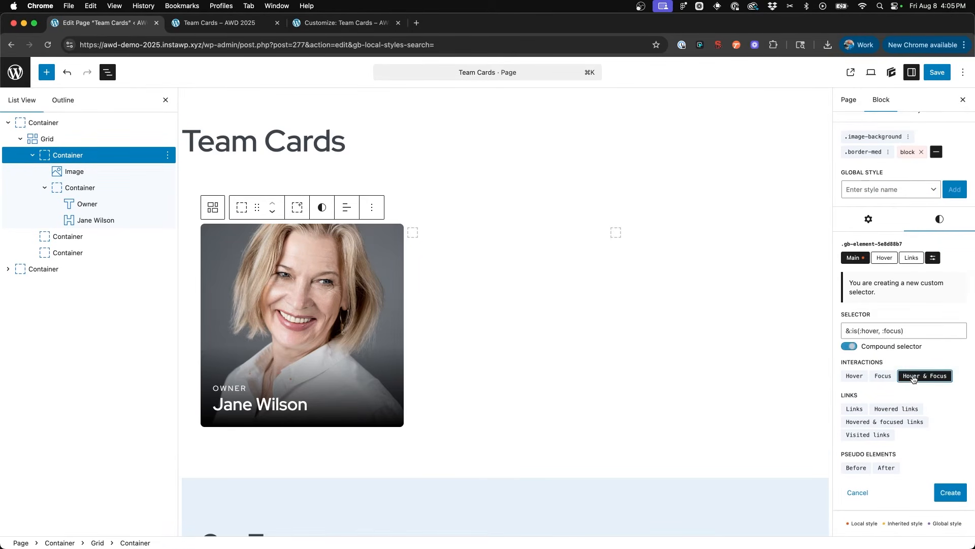
{"action": "left_click", "coordinate": [918, 329]}
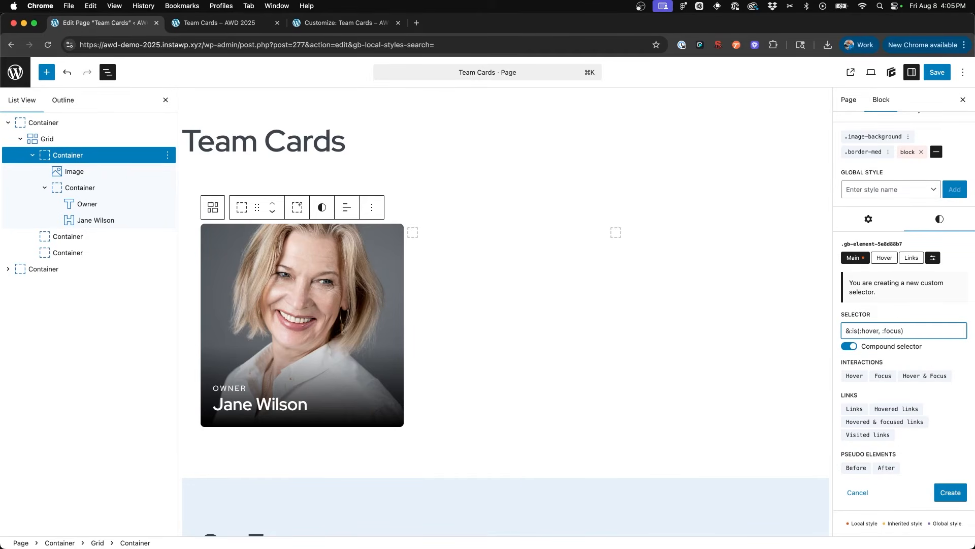
{"action": "left_click", "coordinate": [901, 309]}
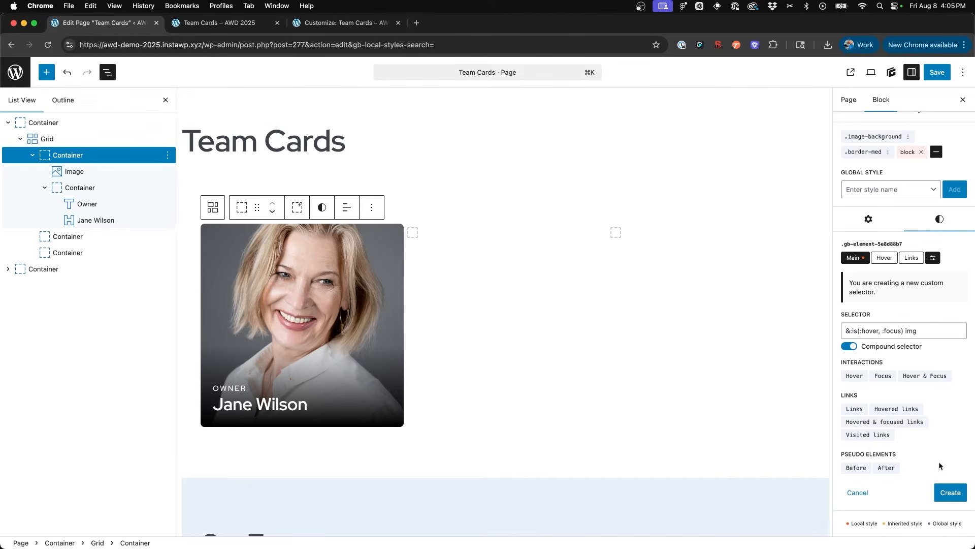
{"action": "left_click", "coordinate": [951, 493]}
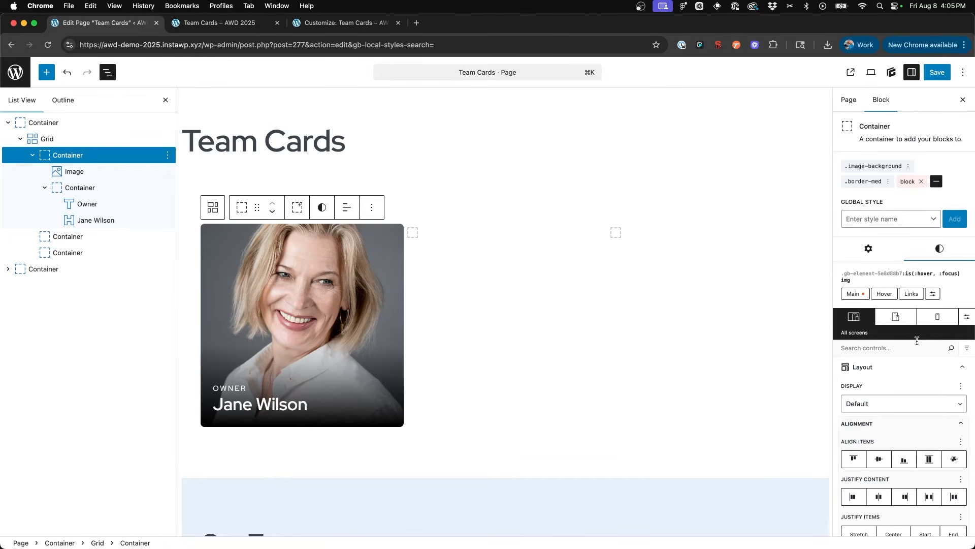
Add a Scale transform of 1.1 to the hover-and-focus image selector
{"action": "scroll", "coordinate": [917, 341], "scroll_direction": "down", "scroll_amount": 10}
{"action": "scroll", "coordinate": [916, 340], "scroll_direction": "up", "scroll_amount": 4}
{"action": "left_click", "coordinate": [902, 260]}
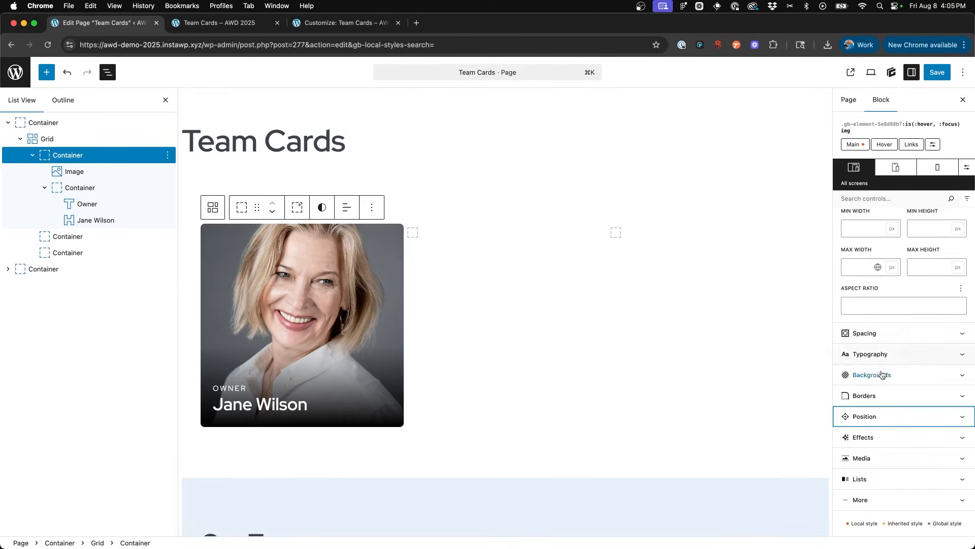
{"action": "left_click", "coordinate": [882, 438]}
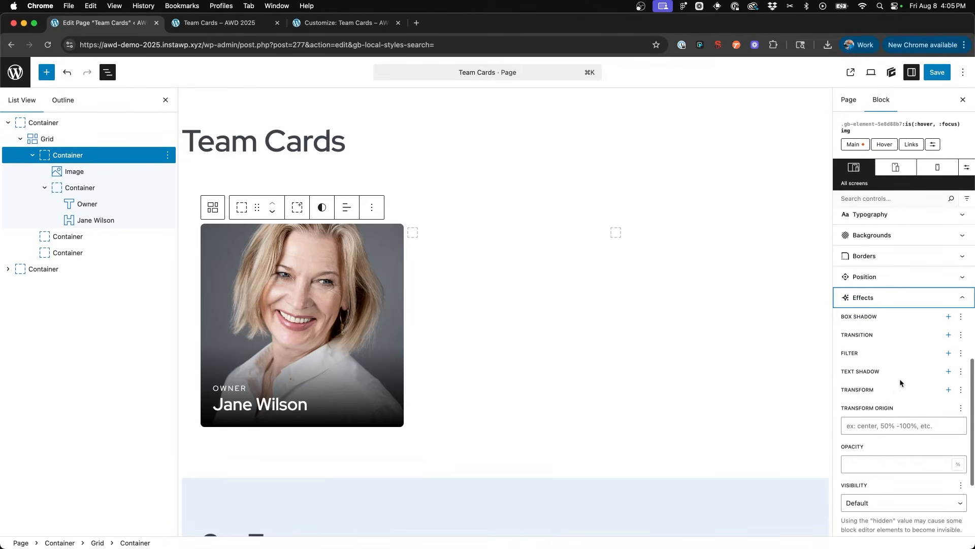
{"action": "left_click", "coordinate": [949, 389]}
{"action": "scroll", "coordinate": [909, 376], "scroll_direction": "down", "scroll_amount": 3}
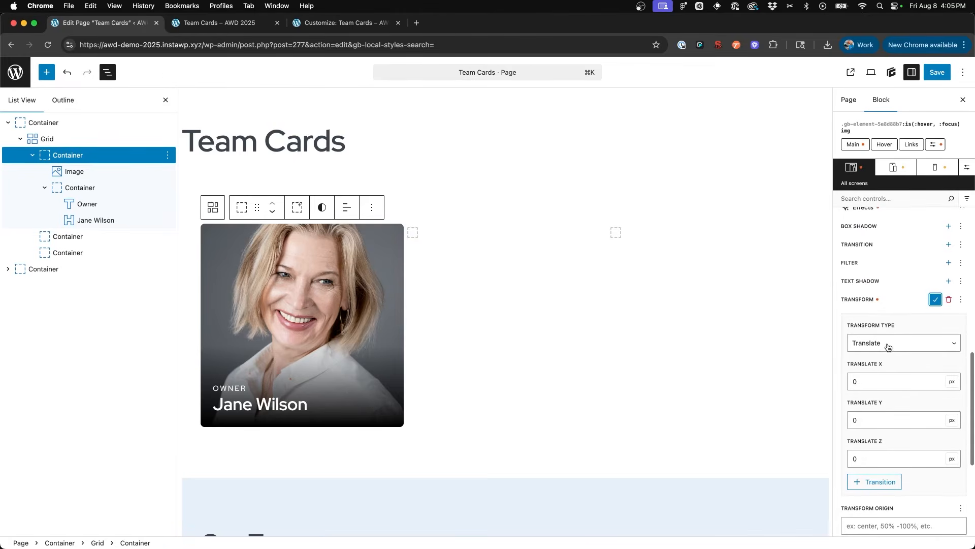
{"action": "left_click", "coordinate": [888, 347]}
{"action": "left_click", "coordinate": [885, 353]}
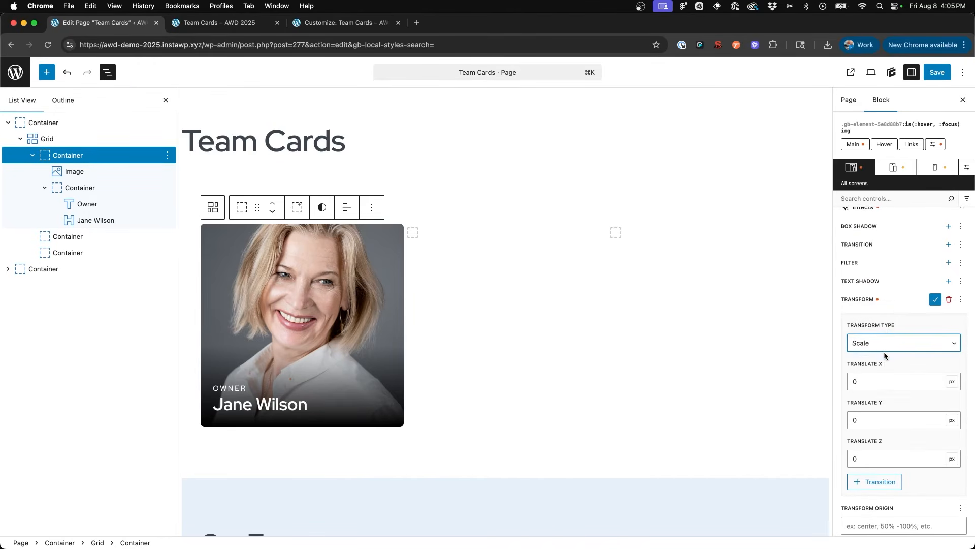
{"action": "scroll", "coordinate": [884, 351], "scroll_direction": "down", "scroll_amount": 2}
{"action": "left_click", "coordinate": [877, 350]}
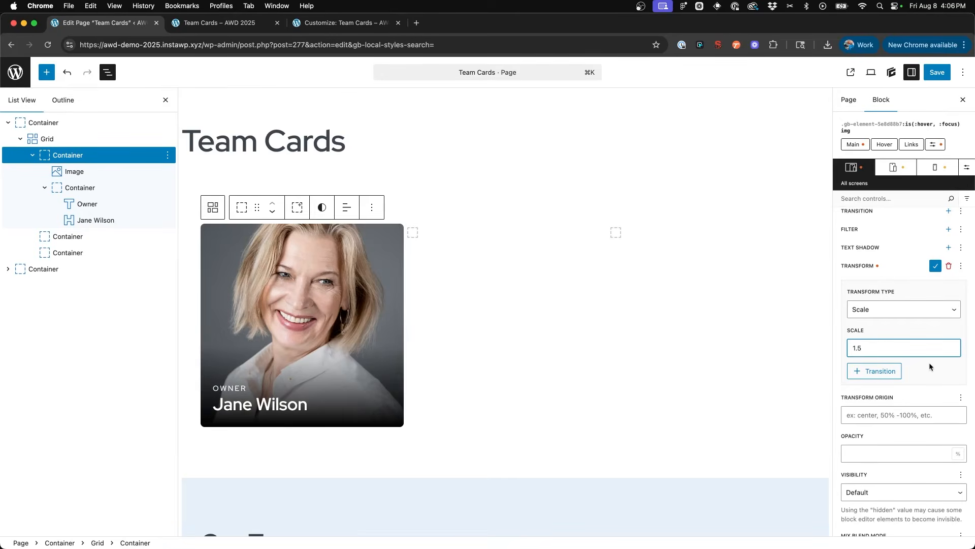
{"action": "key", "text": "BackSpace"}
{"action": "type", "text": "1"}
{"action": "left_click", "coordinate": [935, 266]}
Return to the card container's main selector and create a new custom selector, img
{"action": "scroll", "coordinate": [919, 308], "scroll_direction": "up", "scroll_amount": 3}
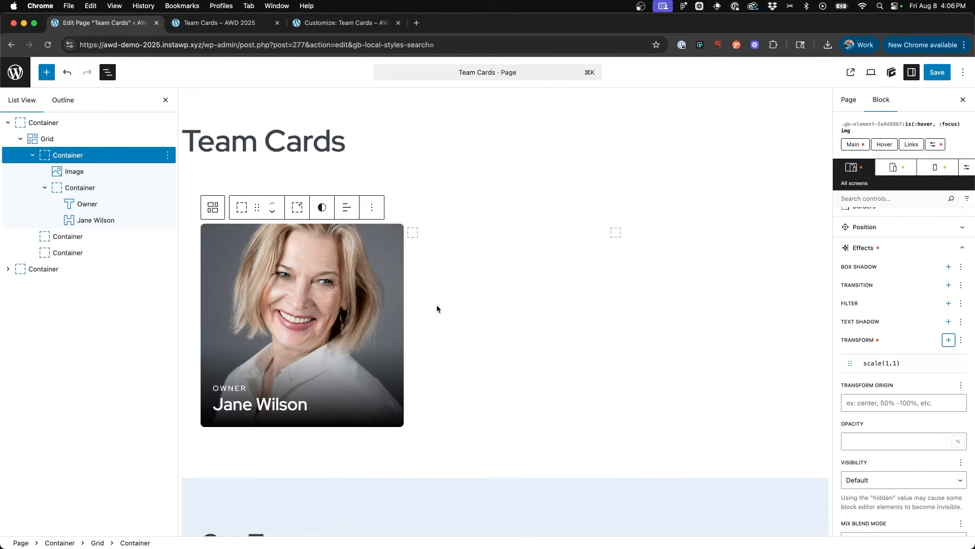
{"action": "scroll", "coordinate": [910, 300], "scroll_direction": "up", "scroll_amount": 10}
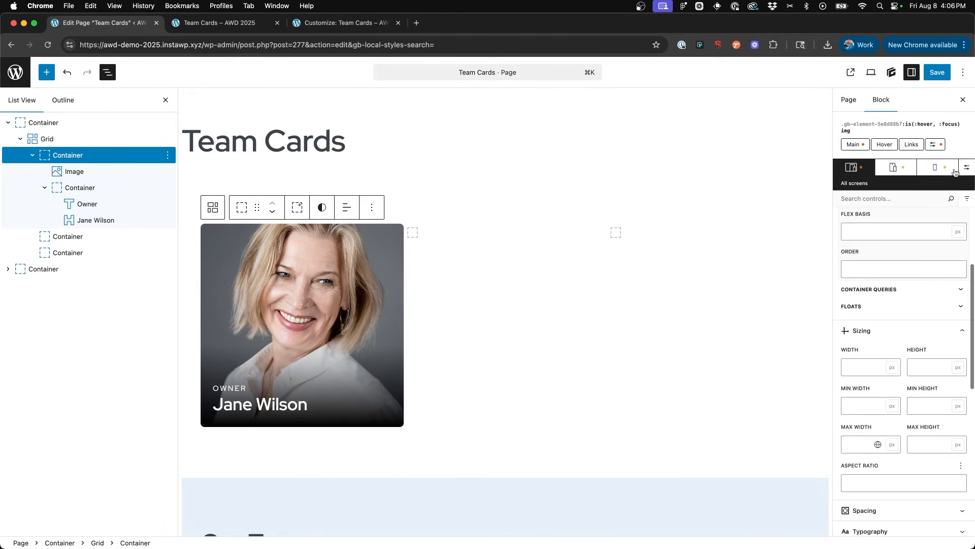
{"action": "left_click", "coordinate": [855, 144]}
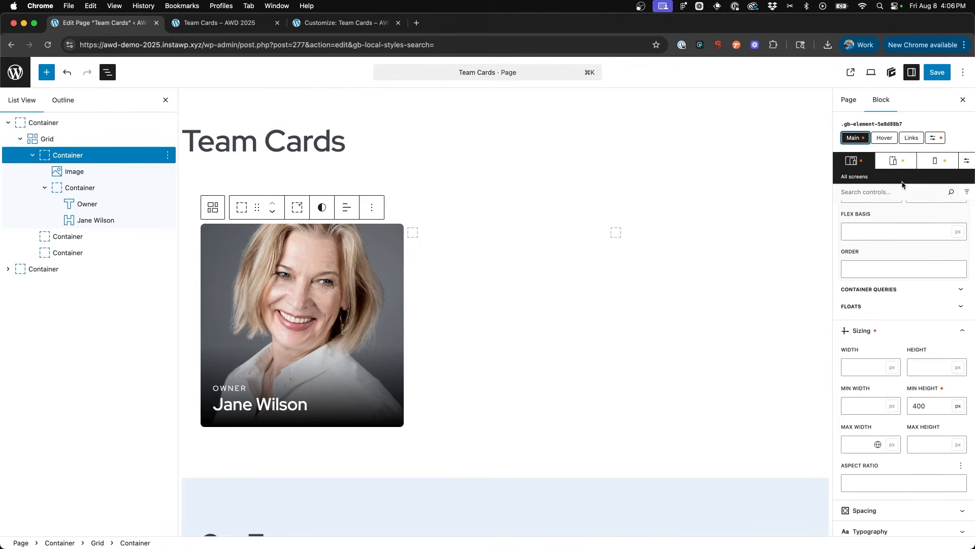
{"action": "scroll", "coordinate": [909, 217], "scroll_direction": "up", "scroll_amount": 3}
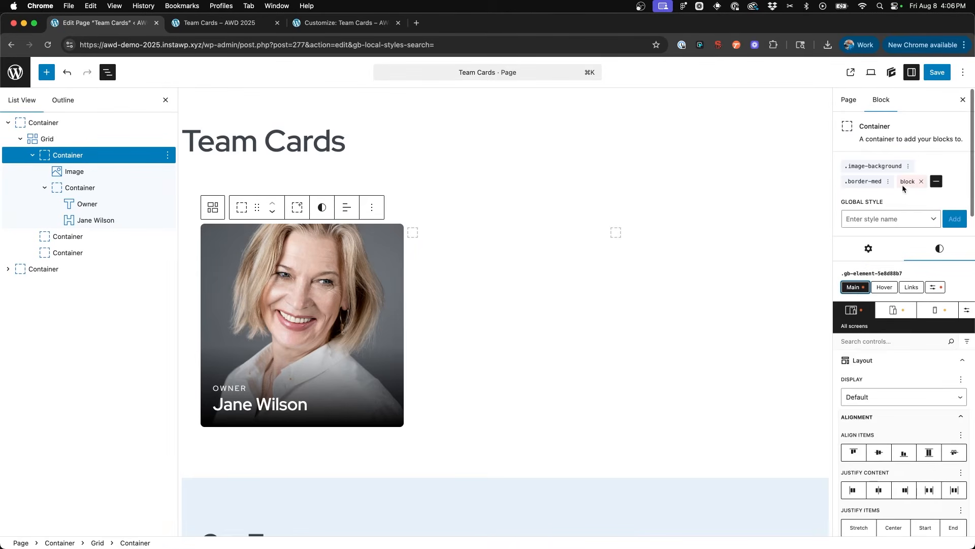
{"action": "left_click", "coordinate": [936, 288]}
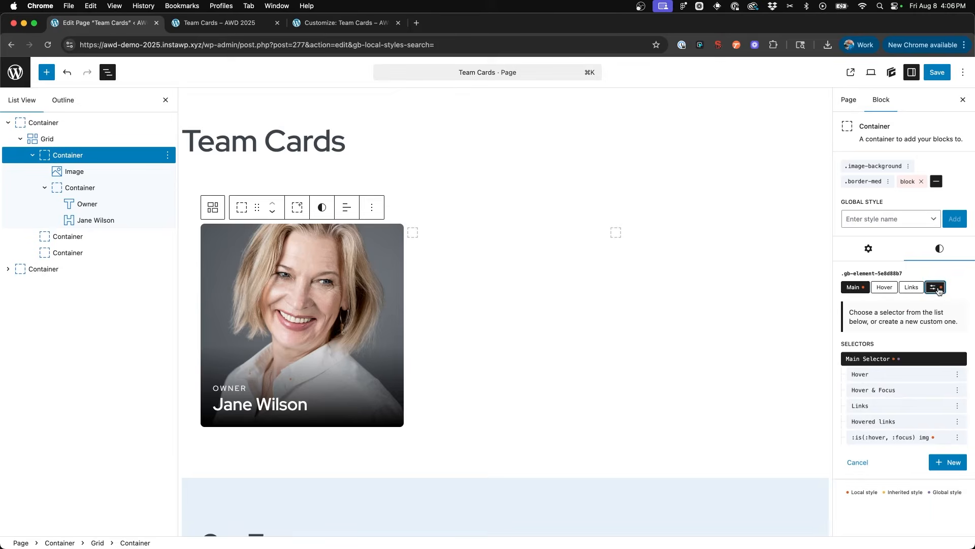
{"action": "left_click", "coordinate": [948, 462]}
{"action": "left_click", "coordinate": [884, 357]}
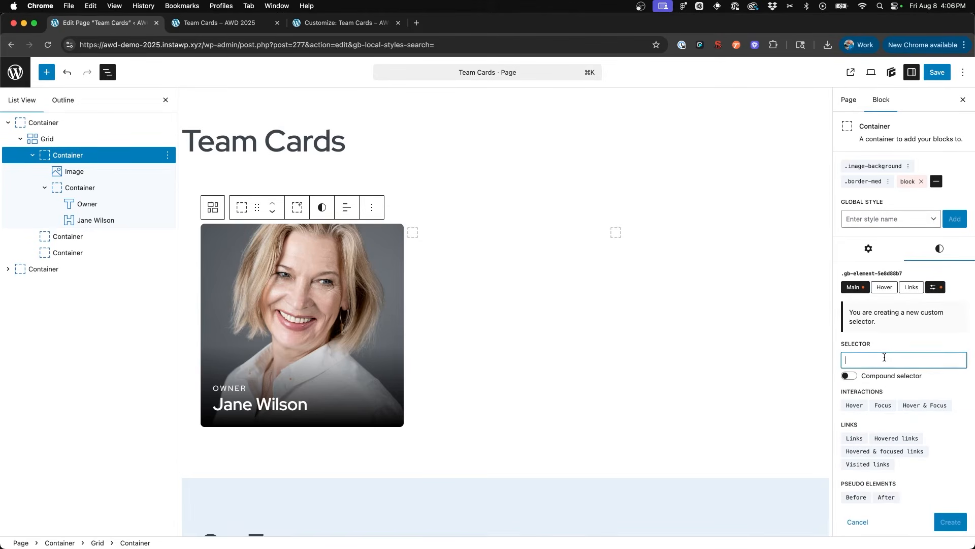
{"action": "type", "text": "img"}
{"action": "left_click", "coordinate": [951, 521]}
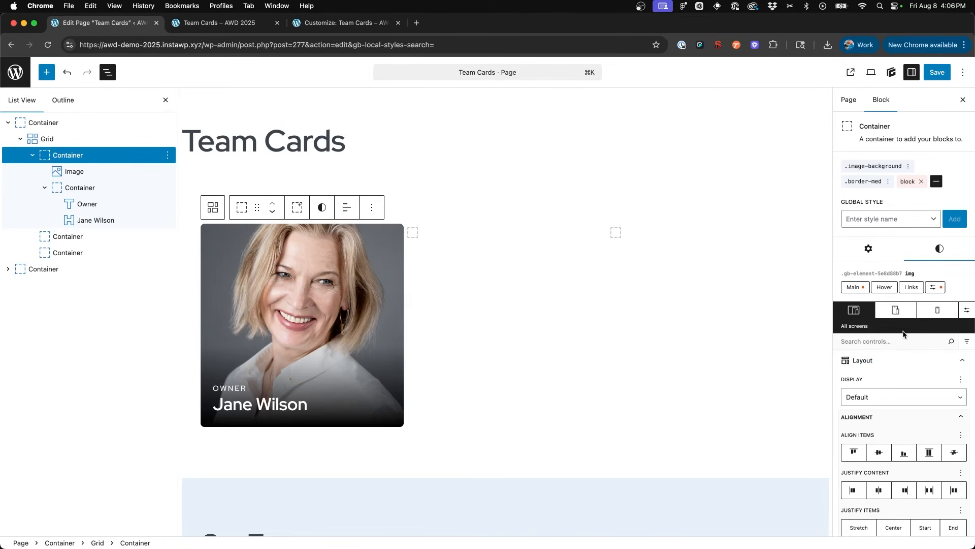
Add a 0.5s transition on all properties with Ease-in-out timing and 0s delay to the img selector
{"action": "scroll", "coordinate": [903, 333], "scroll_direction": "down", "scroll_amount": 15}
{"action": "scroll", "coordinate": [903, 331], "scroll_direction": "up", "scroll_amount": 2}
{"action": "left_click", "coordinate": [949, 279]}
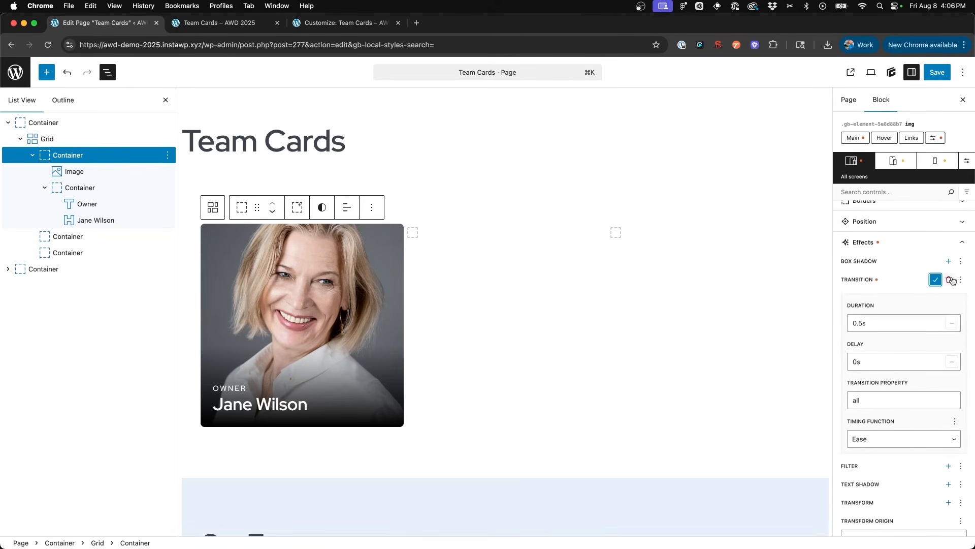
{"action": "left_click", "coordinate": [878, 440]}
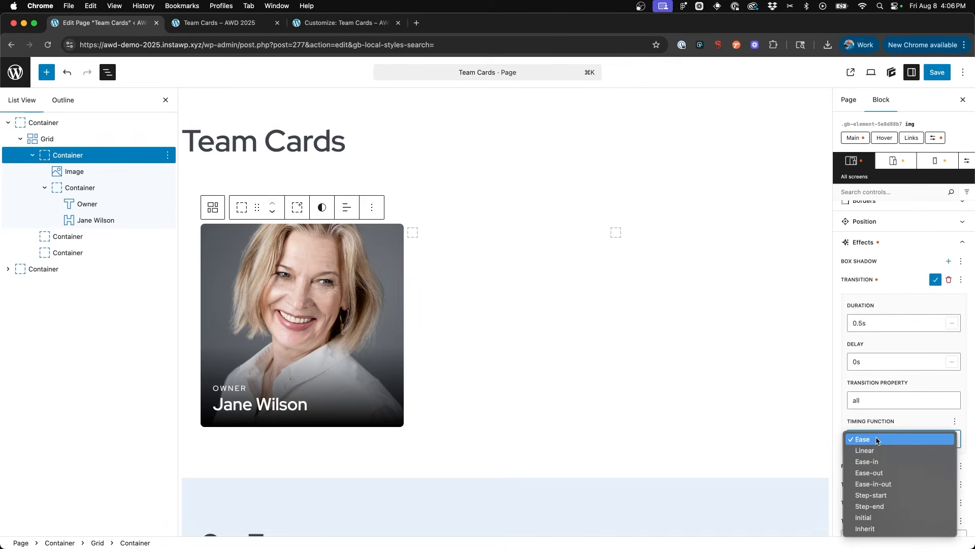
{"action": "key", "text": "Escape"}
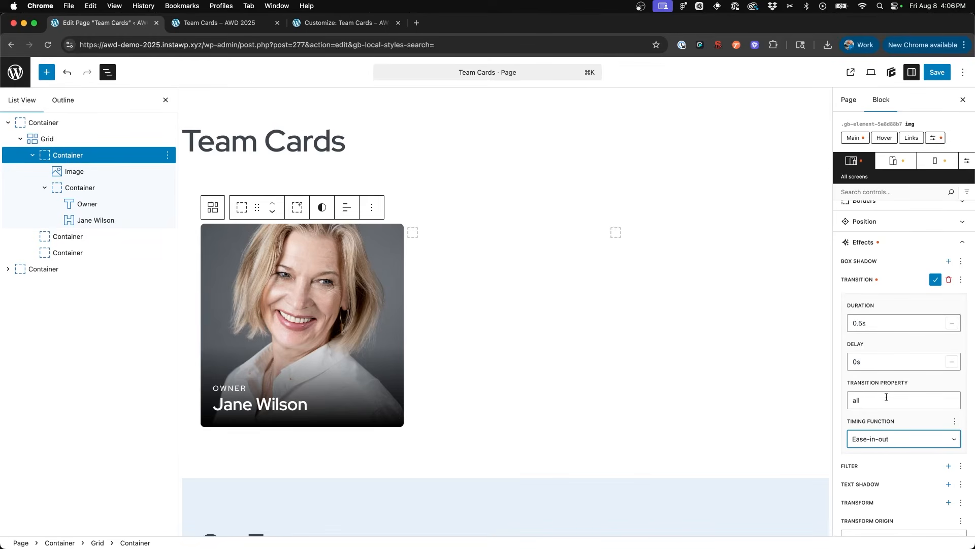
{"action": "left_click", "coordinate": [936, 279]}
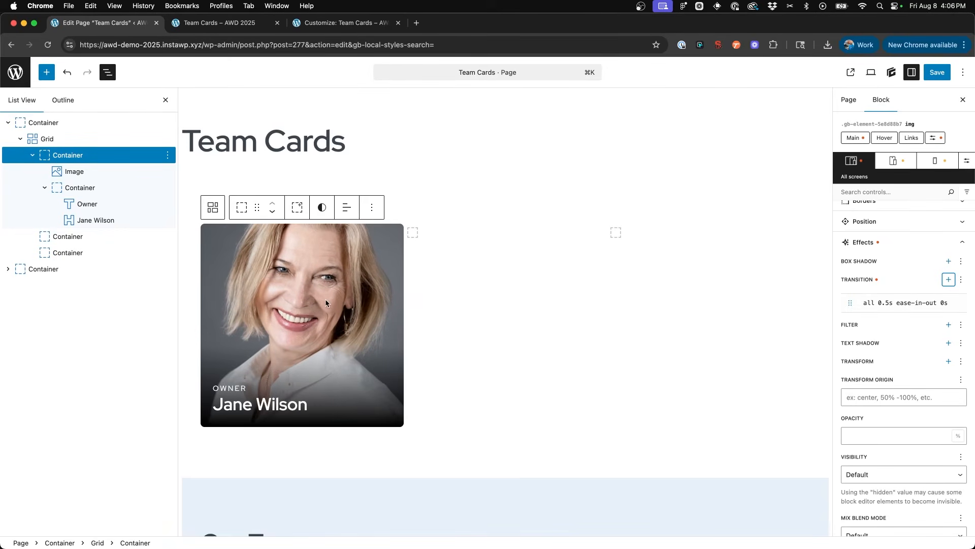
Save the page and reload the live Team Cards page to compare the new card's zoom effect with the finished cards
{"action": "left_click", "coordinate": [937, 72]}
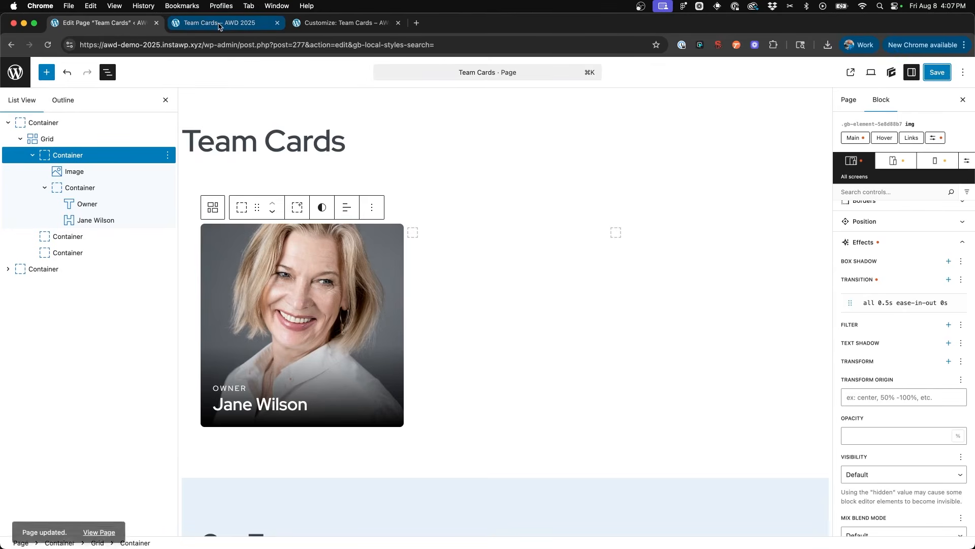
{"action": "left_click", "coordinate": [219, 26]}
{"action": "key", "text": "super+r"}
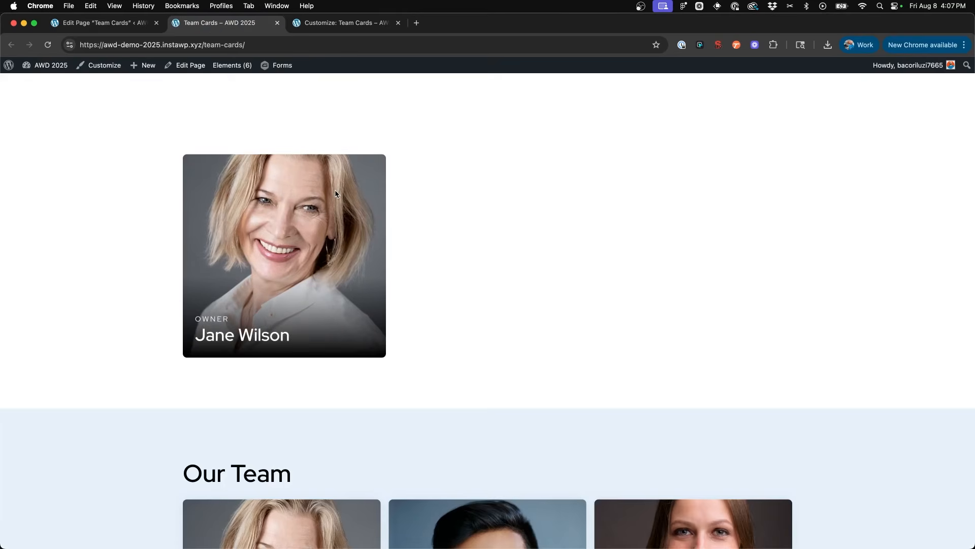
{"action": "scroll", "coordinate": [335, 193], "scroll_direction": "down", "scroll_amount": 6}
{"action": "scroll", "coordinate": [448, 199], "scroll_direction": "up", "scroll_amount": 3}
{"action": "scroll", "coordinate": [442, 190], "scroll_direction": "down", "scroll_amount": 2}
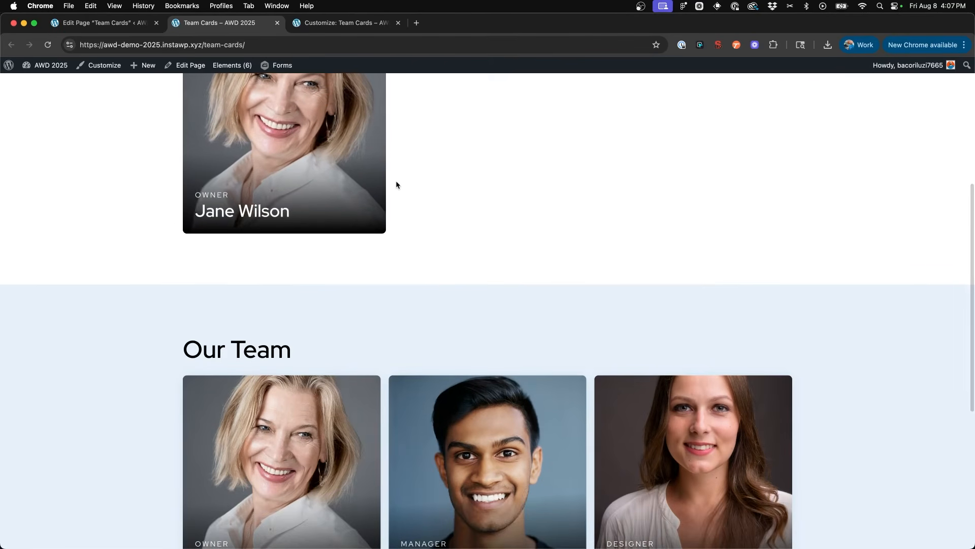
Return from the live page to the page editor and delete the two empty containers from the grid
{"action": "scroll", "coordinate": [468, 225], "scroll_direction": "down", "scroll_amount": 3}
{"action": "scroll", "coordinate": [468, 224], "scroll_direction": "up", "scroll_amount": 5}
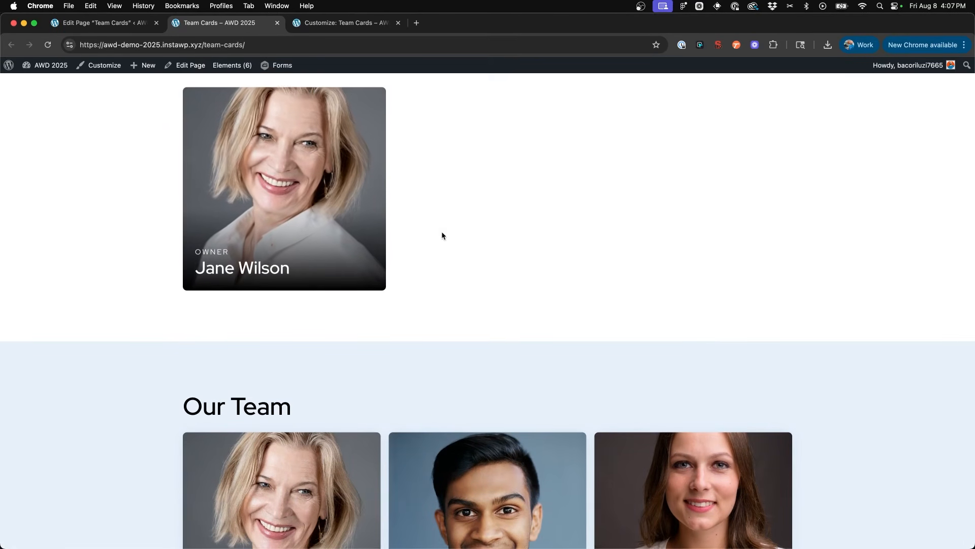
{"action": "scroll", "coordinate": [442, 236], "scroll_direction": "down", "scroll_amount": 1}
{"action": "key", "text": "super+1"}
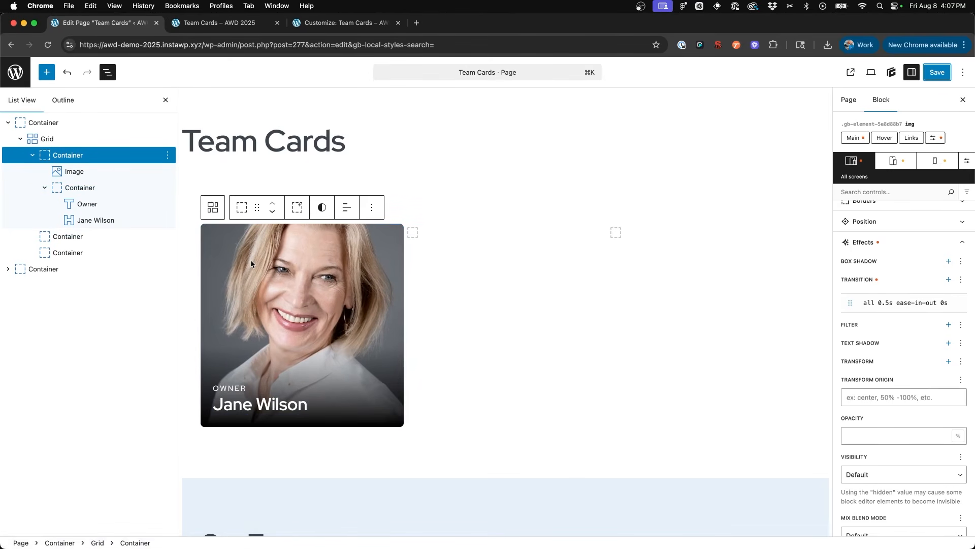
{"action": "left_click", "coordinate": [33, 155]}
{"action": "left_click", "coordinate": [71, 174]}
{"action": "left_click", "coordinate": [74, 190], "text": "shift"}
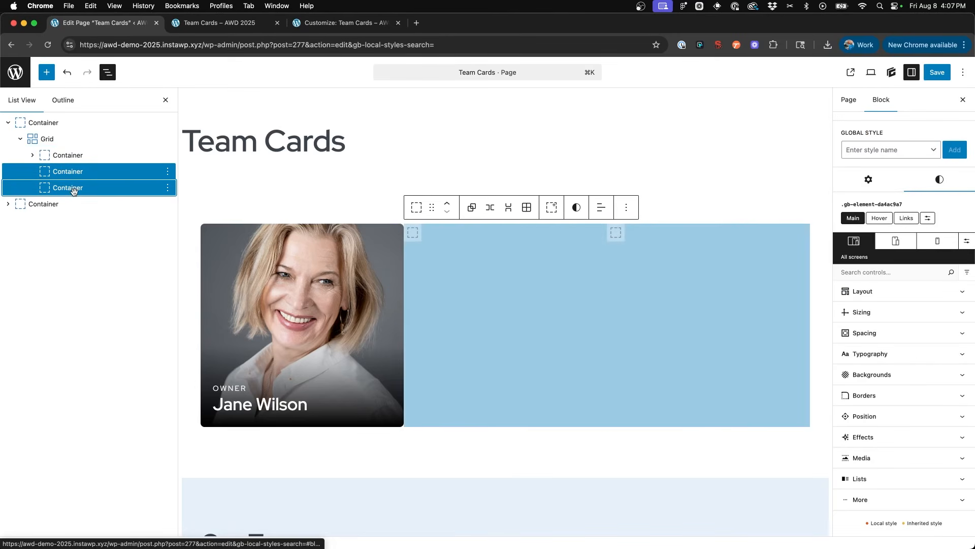
{"action": "key", "text": "BackSpace"}
Duplicate the finished card container twice to fill the three-column grid
{"action": "left_click", "coordinate": [168, 156]}
{"action": "left_click", "coordinate": [188, 224]}
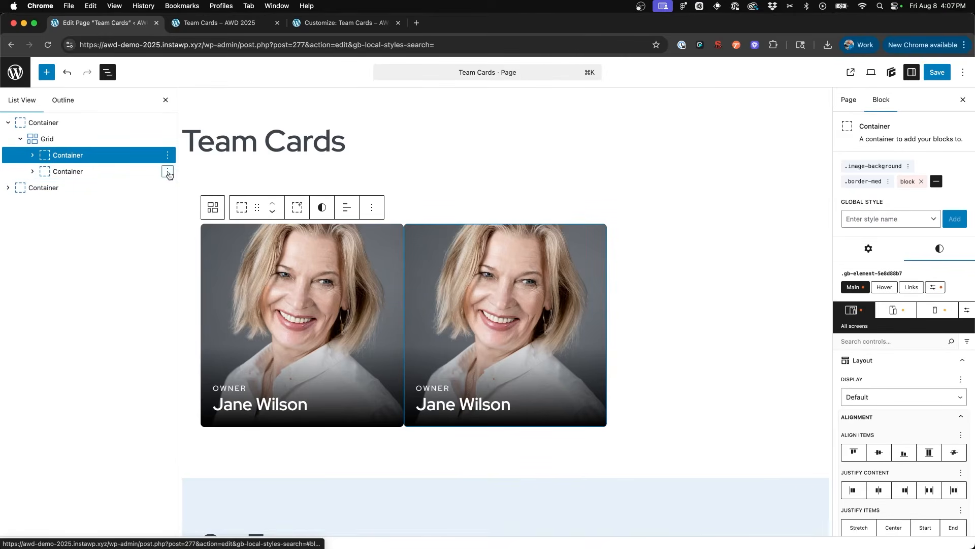
{"action": "left_click", "coordinate": [168, 172]}
{"action": "left_click", "coordinate": [193, 243]}
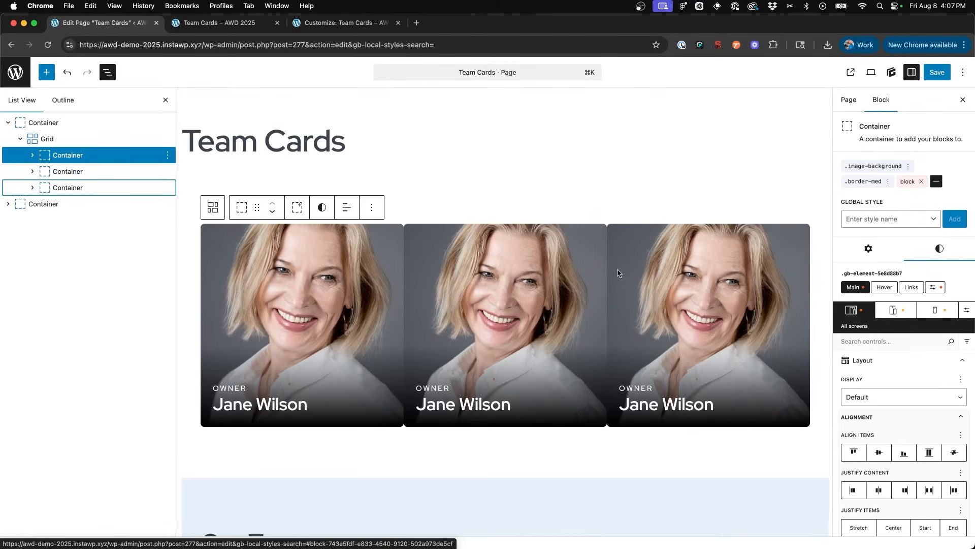
Set the grid's column gap and row gap to 1rem for all screens
{"action": "left_click", "coordinate": [39, 141]}
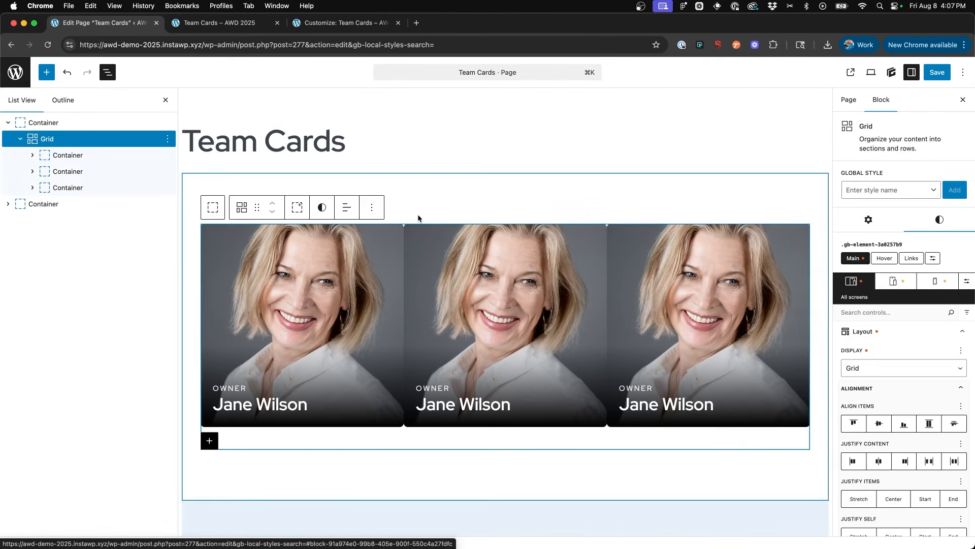
{"action": "scroll", "coordinate": [908, 360], "scroll_direction": "down", "scroll_amount": 5}
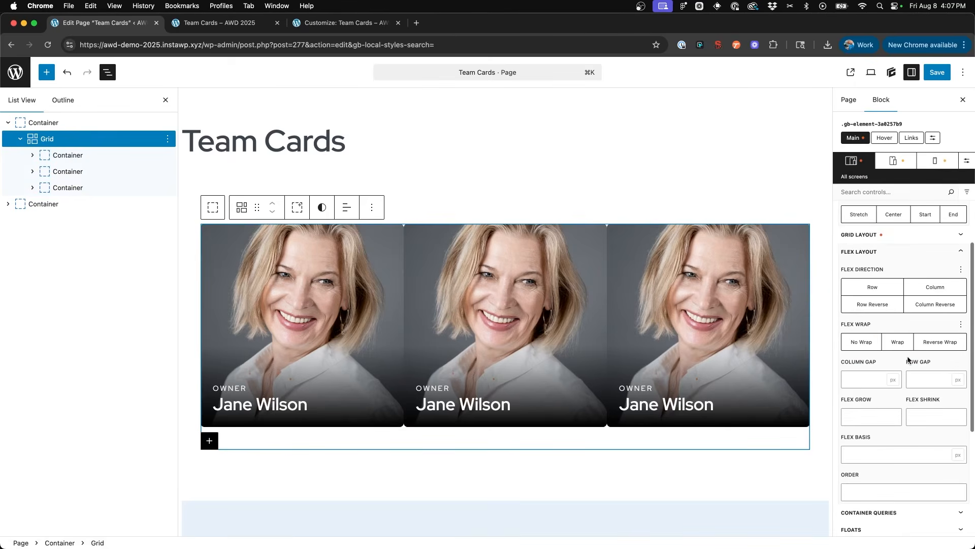
{"action": "scroll", "coordinate": [908, 360], "scroll_direction": "down", "scroll_amount": 3}
{"action": "scroll", "coordinate": [908, 359], "scroll_direction": "up", "scroll_amount": 10}
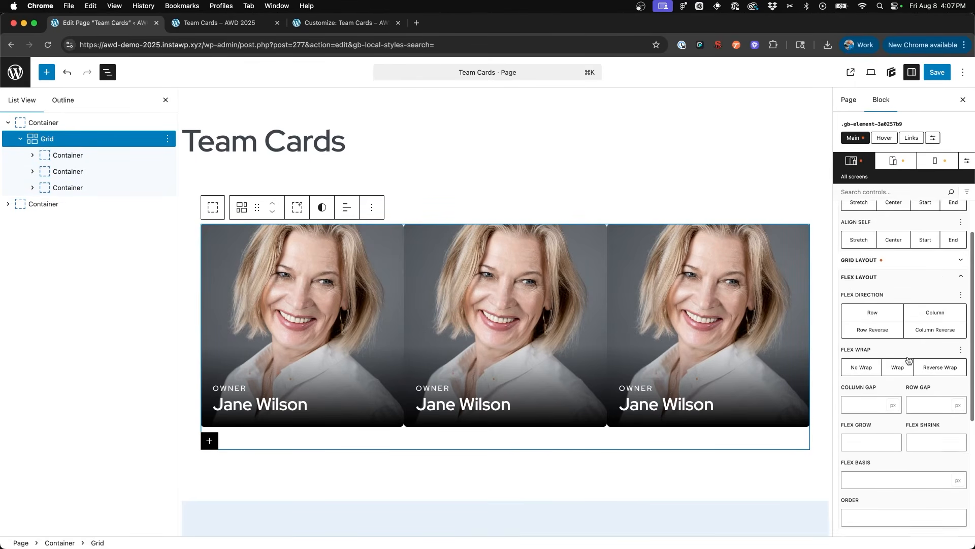
{"action": "left_click", "coordinate": [897, 304]}
{"action": "left_click", "coordinate": [898, 288]}
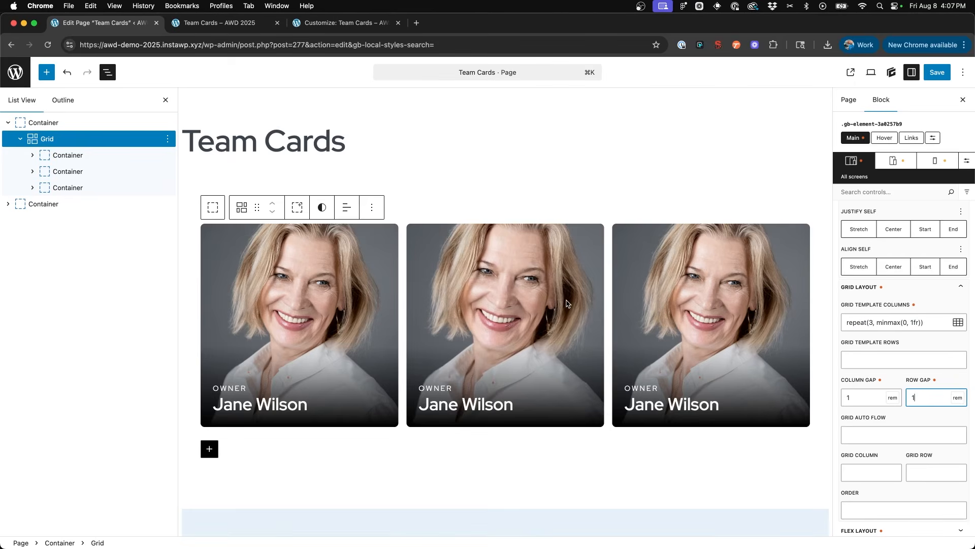
Set the grid to a single 1fr column on mobile and check how the cards stack
{"action": "left_click", "coordinate": [936, 161]}
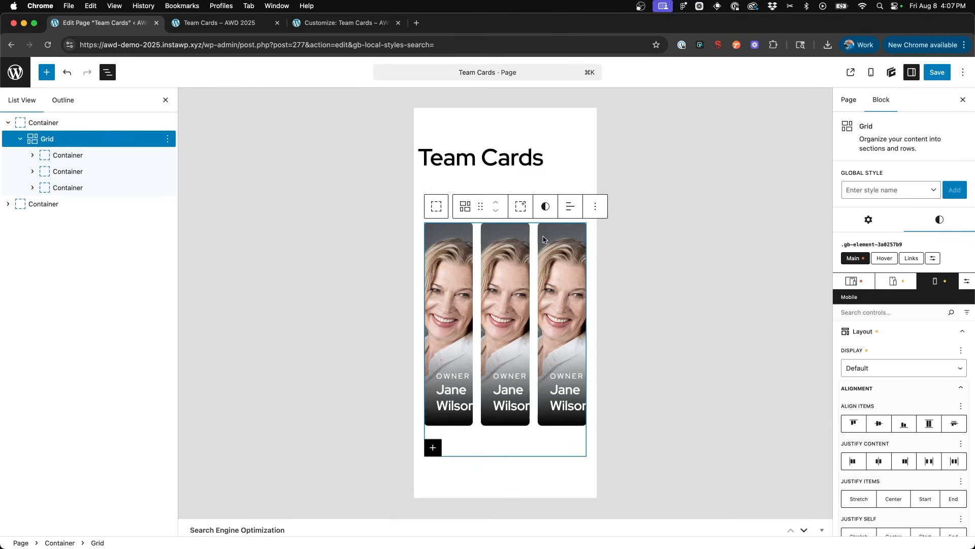
{"action": "scroll", "coordinate": [938, 333], "scroll_direction": "down", "scroll_amount": 5}
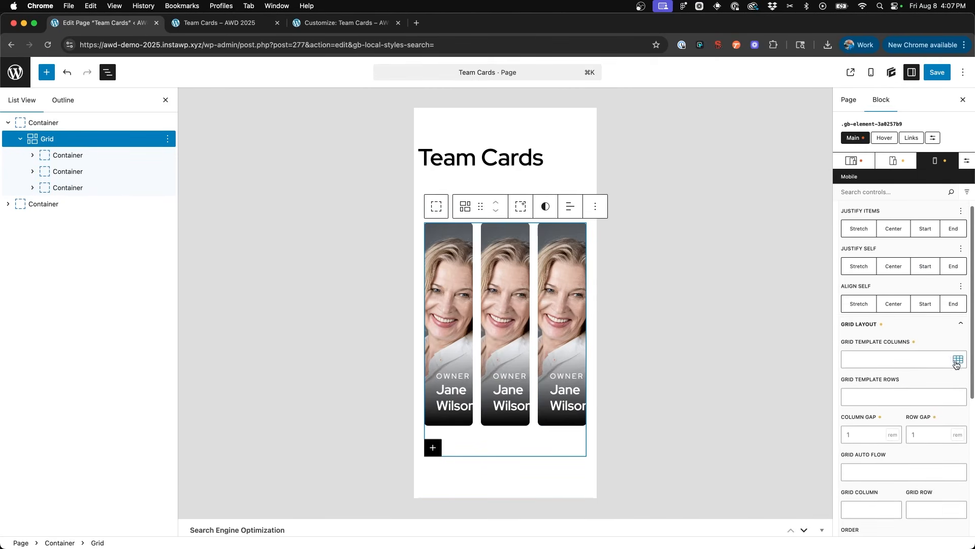
{"action": "left_click", "coordinate": [957, 362]}
{"action": "left_click", "coordinate": [856, 378]}
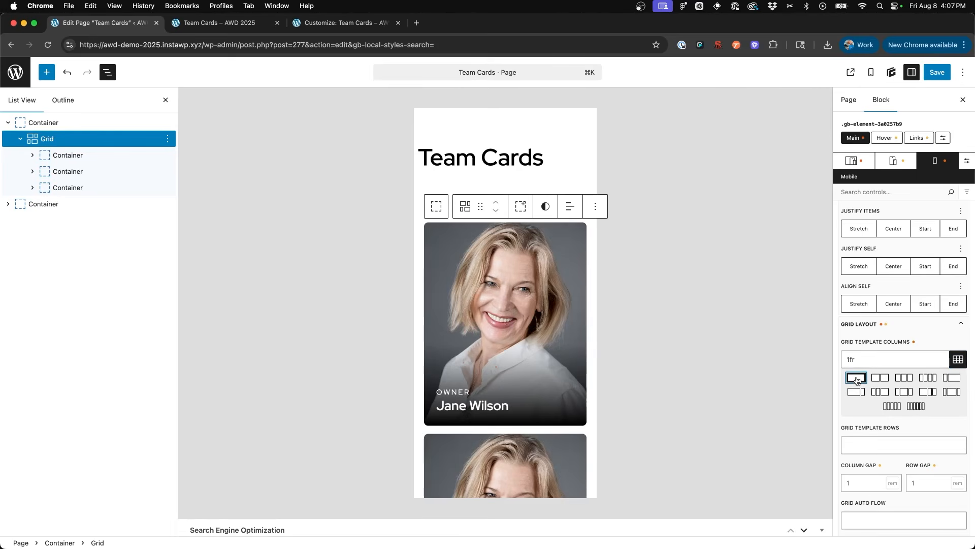
{"action": "scroll", "coordinate": [871, 358], "scroll_direction": "down", "scroll_amount": 2}
{"action": "scroll", "coordinate": [579, 383], "scroll_direction": "down", "scroll_amount": 4}
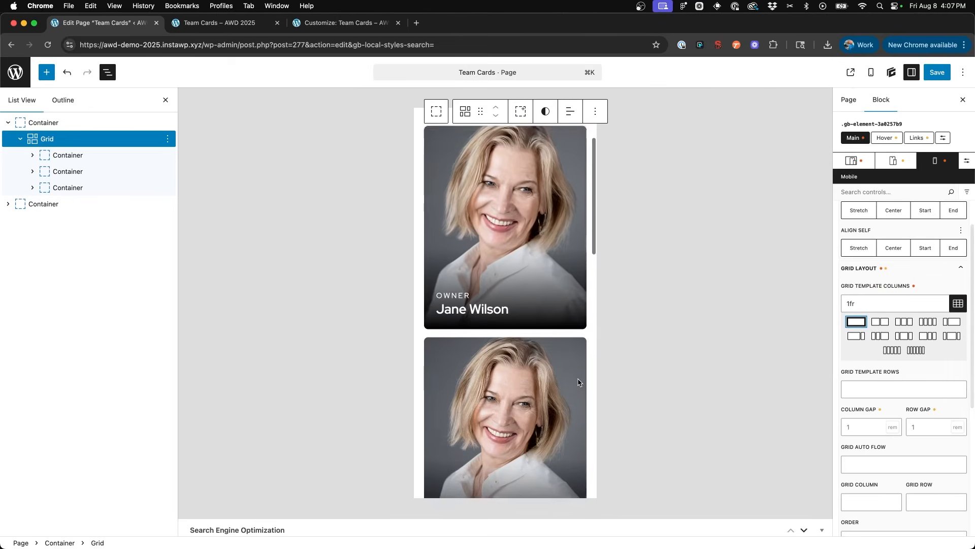
{"action": "scroll", "coordinate": [548, 323], "scroll_direction": "down", "scroll_amount": 5}
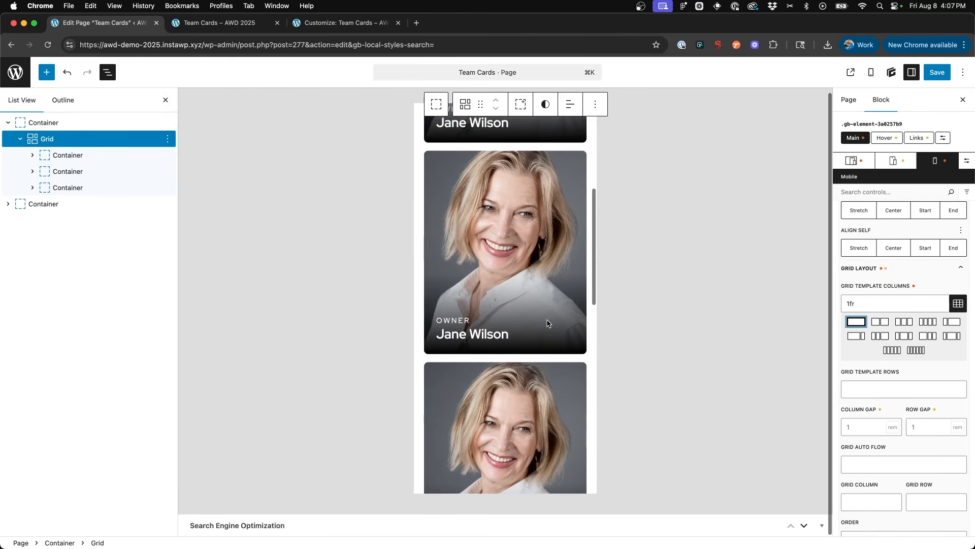
{"action": "scroll", "coordinate": [548, 323], "scroll_direction": "up", "scroll_amount": 6}
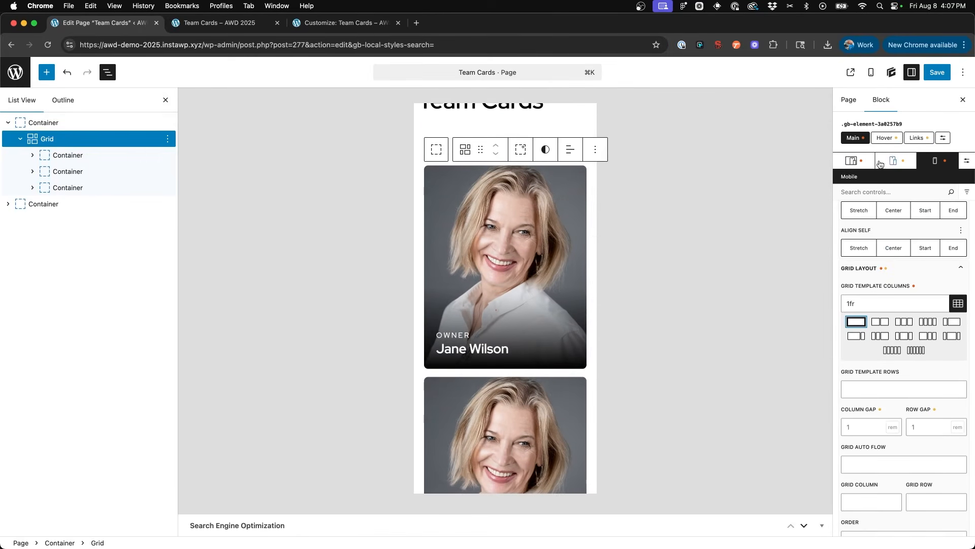
Return to the all-screens view and replace the second card's image with the dark-haired man's portrait from the media library
{"action": "left_click", "coordinate": [853, 161]}
{"action": "left_click", "coordinate": [486, 295]}
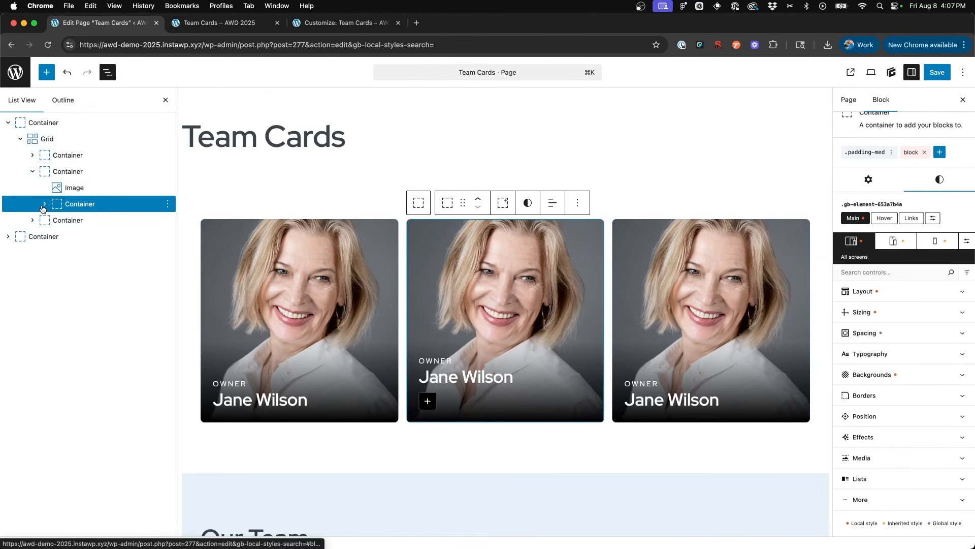
{"action": "left_click", "coordinate": [66, 187]}
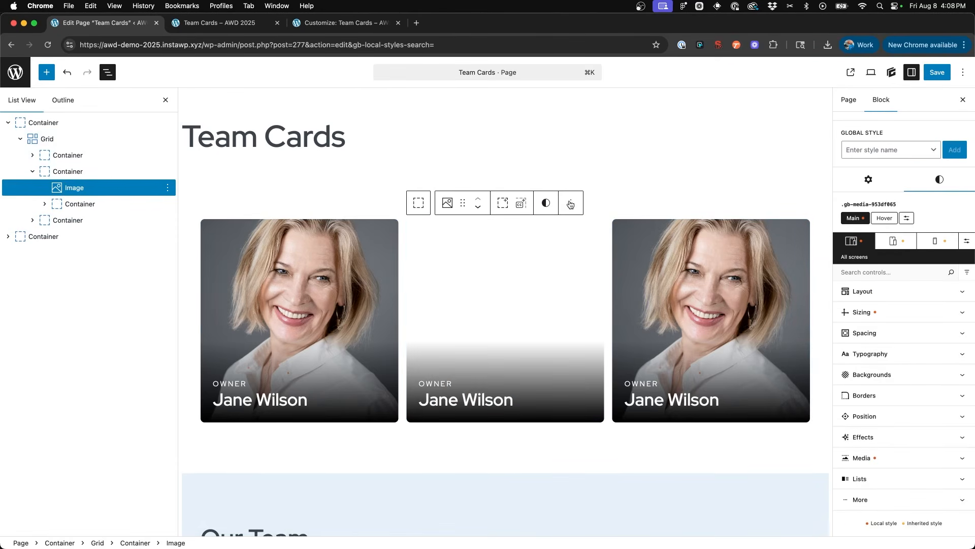
{"action": "left_click", "coordinate": [868, 180]}
{"action": "left_click", "coordinate": [920, 259]}
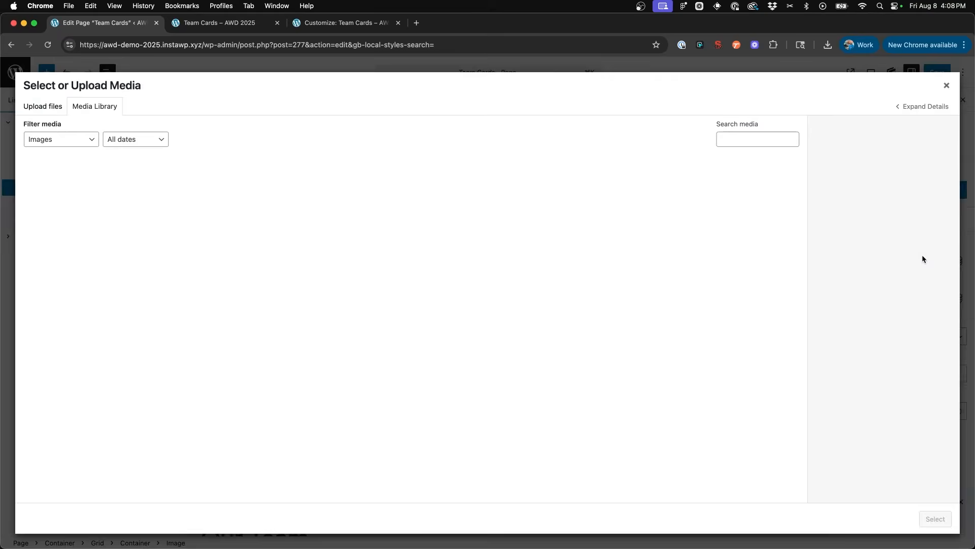
{"action": "left_click", "coordinate": [210, 217]}
{"action": "left_click", "coordinate": [936, 519]}
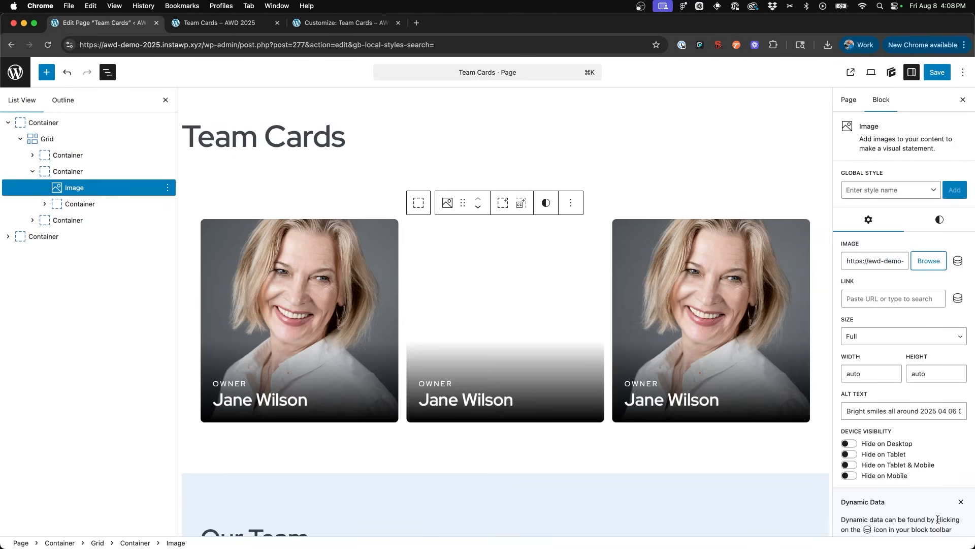
Replace the second card's heading with the team member's full name and its role text with Manager
{"action": "triple_click", "coordinate": [442, 401]}
{"action": "scroll", "coordinate": [441, 400], "scroll_direction": "down", "scroll_amount": 5}
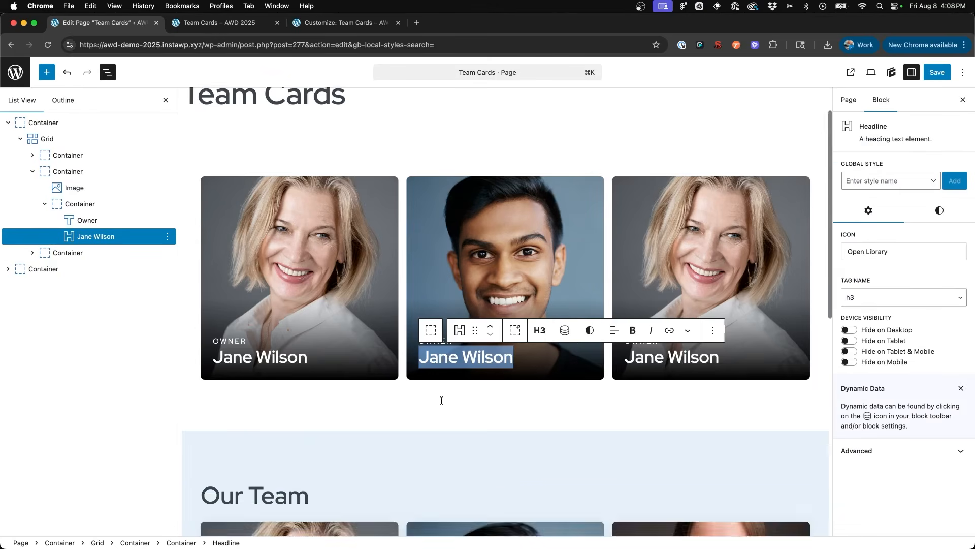
{"action": "scroll", "coordinate": [441, 401], "scroll_direction": "up", "scroll_amount": 5}
{"action": "type", "text": "John Smith"}
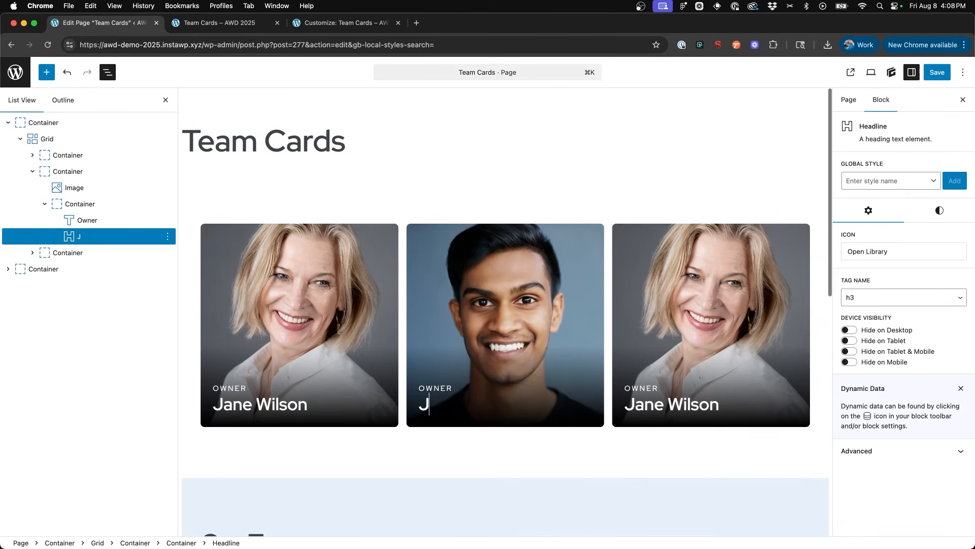
{"action": "left_click", "coordinate": [445, 390]}
{"action": "type", "text": "Manag"}
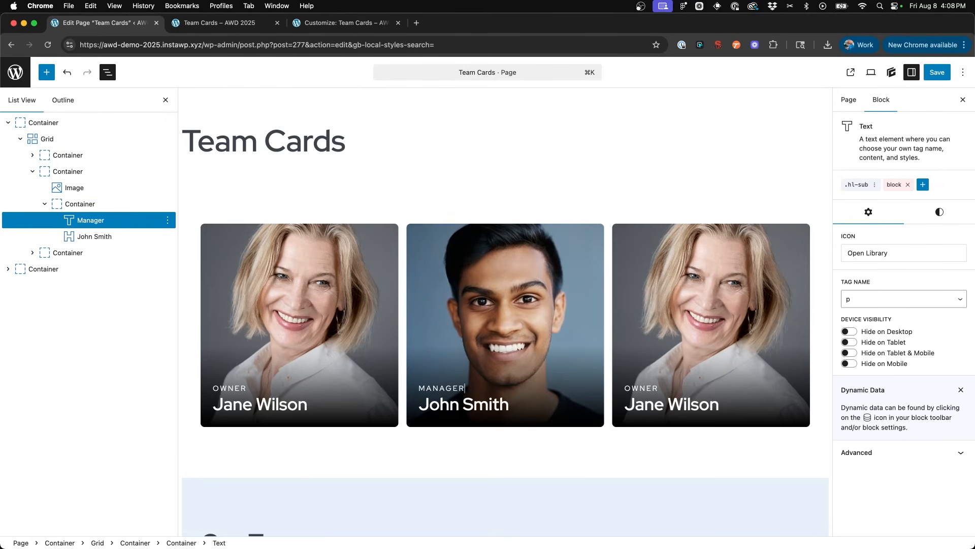
Replace the third card's image with the young businesswoman's portrait from the media library
{"action": "left_click", "coordinate": [688, 301]}
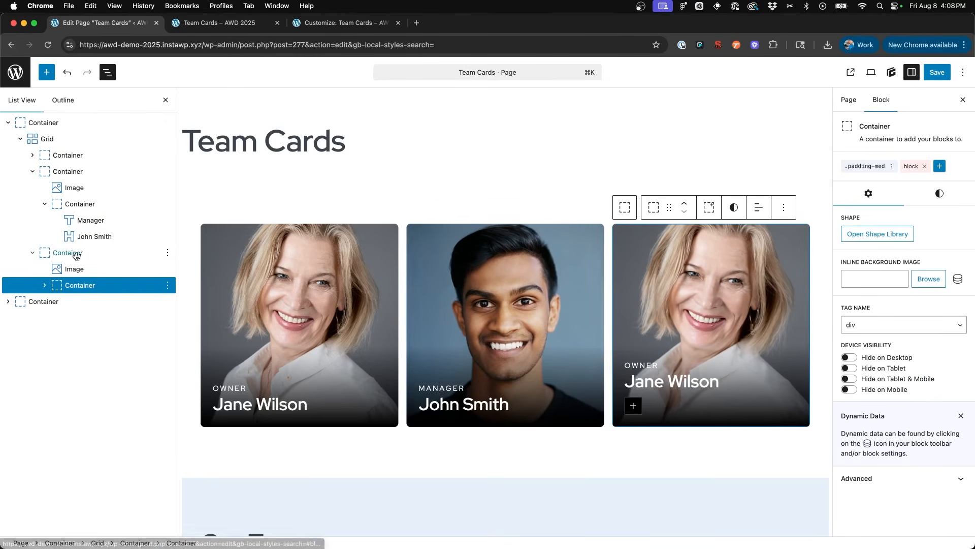
{"action": "left_click", "coordinate": [75, 269]}
{"action": "left_click", "coordinate": [929, 263]}
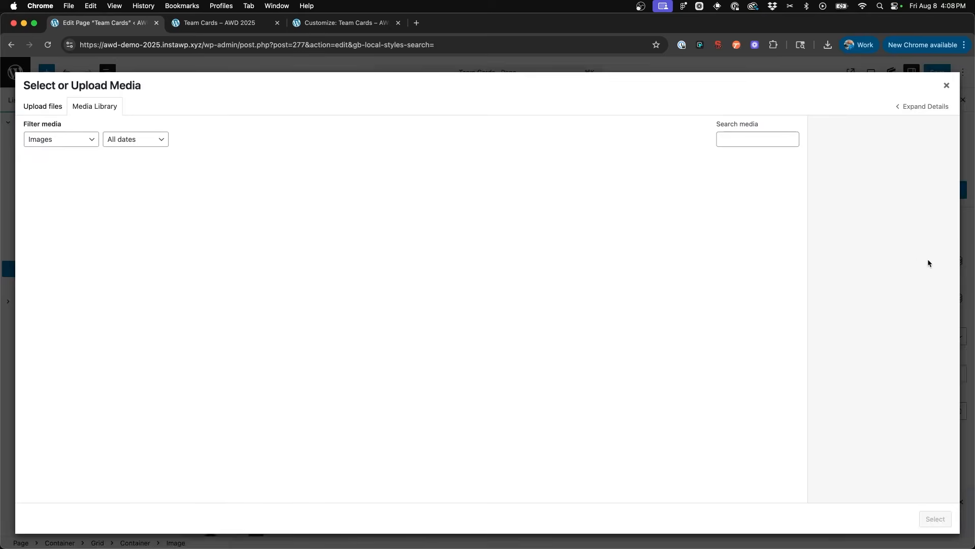
{"action": "left_click", "coordinate": [90, 202]}
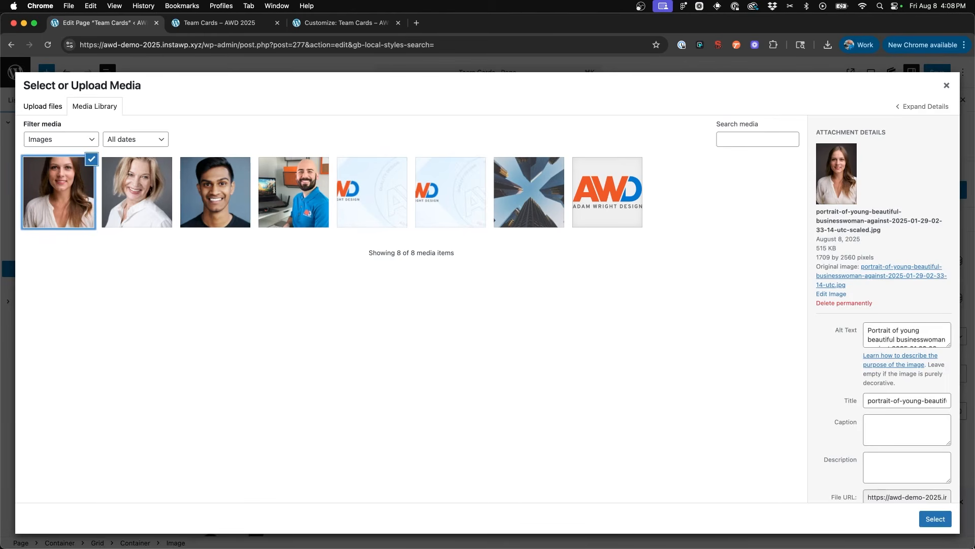
{"action": "left_click", "coordinate": [936, 519]}
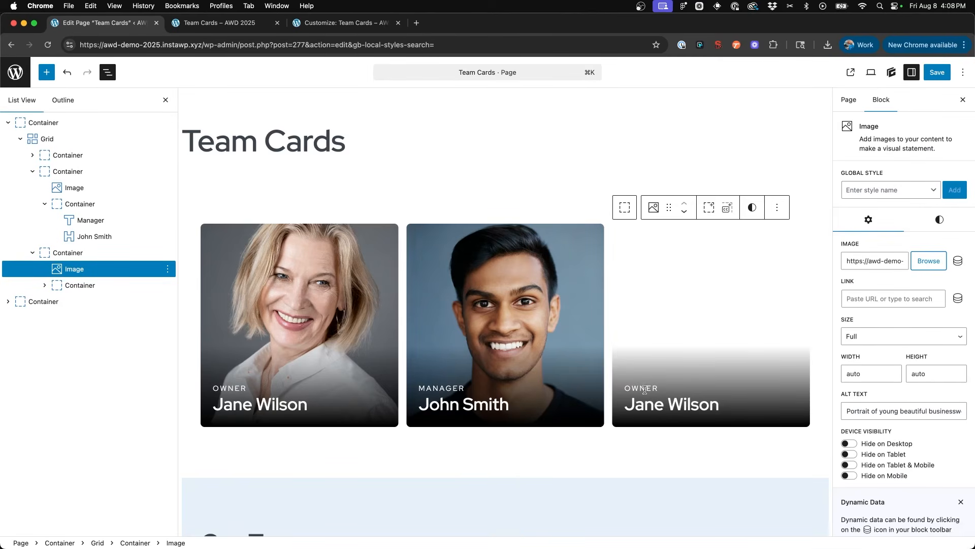
Change the third card's role text to Designer and enter the designer's full name, matching the finished Our Team card
{"action": "double_click", "coordinate": [644, 387]}
{"action": "scroll", "coordinate": [643, 387], "scroll_direction": "down", "scroll_amount": 10}
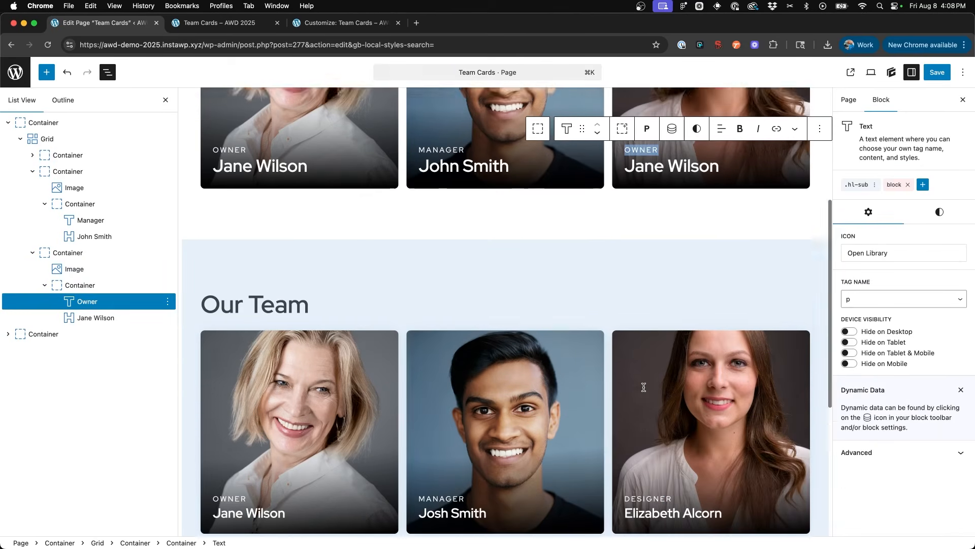
{"action": "scroll", "coordinate": [644, 387], "scroll_direction": "up", "scroll_amount": 10}
{"action": "type", "text": "Designer"}
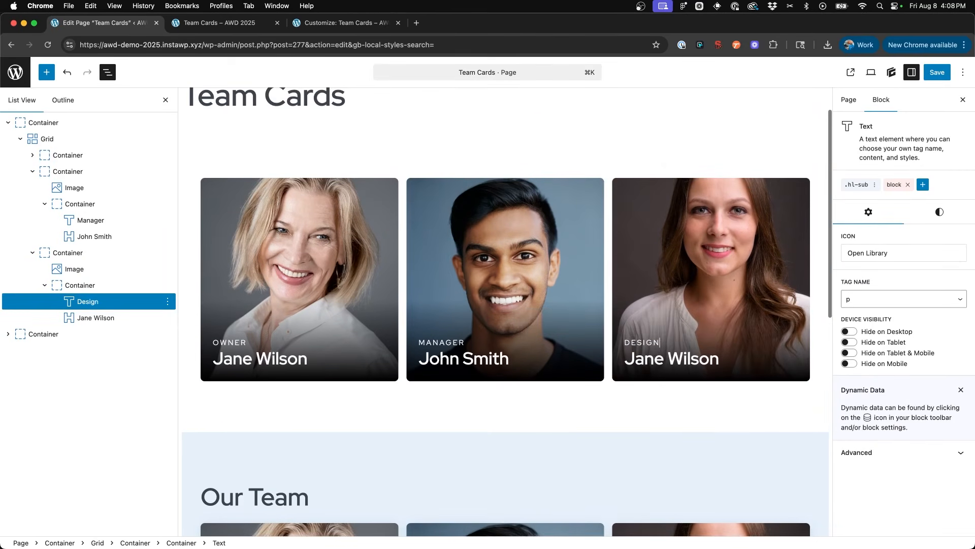
{"action": "scroll", "coordinate": [681, 287], "scroll_direction": "down", "scroll_amount": 4}
{"action": "left_click", "coordinate": [675, 265]}
{"action": "triple_click", "coordinate": [674, 265]}
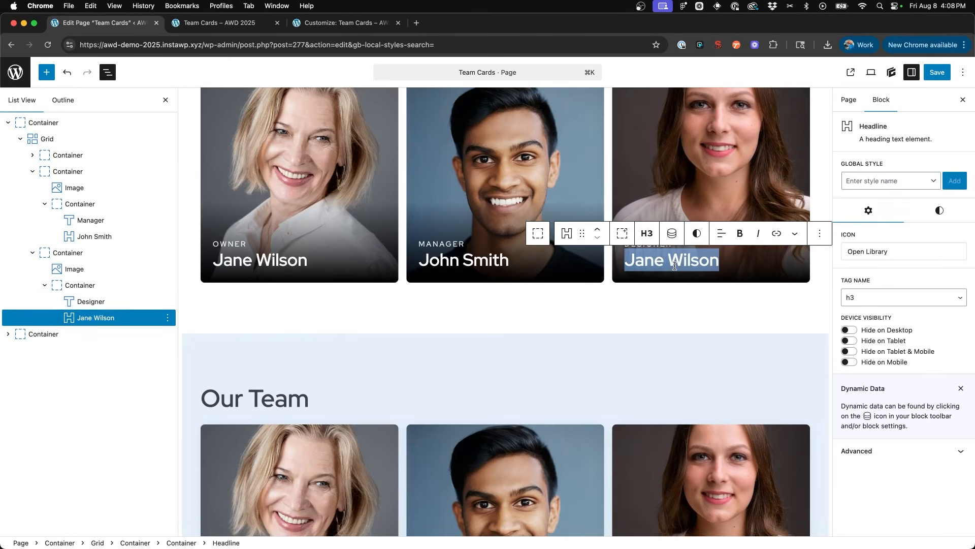
{"action": "scroll", "coordinate": [675, 266], "scroll_direction": "down", "scroll_amount": 5}
{"action": "type", "text": "Elizabeth Alcorn"}
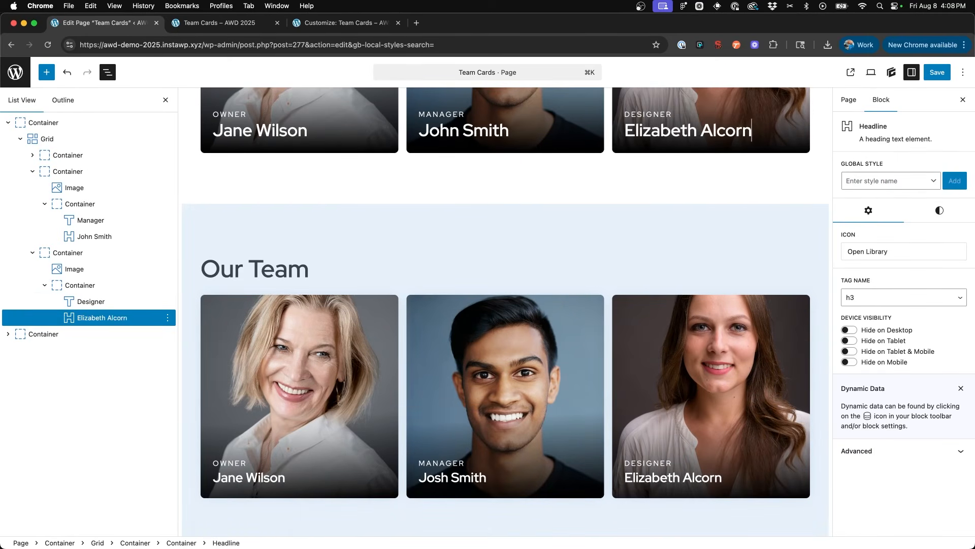
Save the page and review the live Team Cards page, comparing the new three-card row with the Our Team section
{"action": "scroll", "coordinate": [413, 274], "scroll_direction": "up", "scroll_amount": 10}
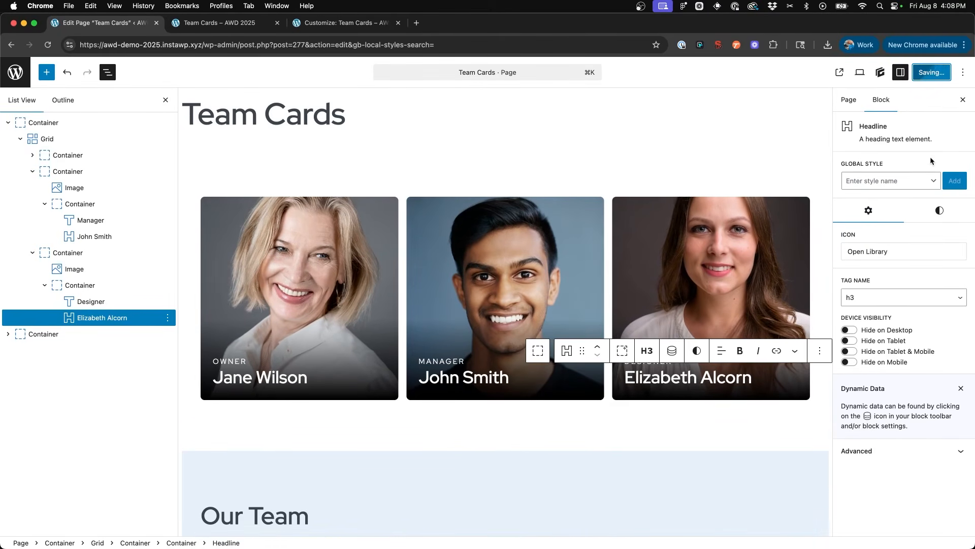
{"action": "left_click", "coordinate": [937, 211]}
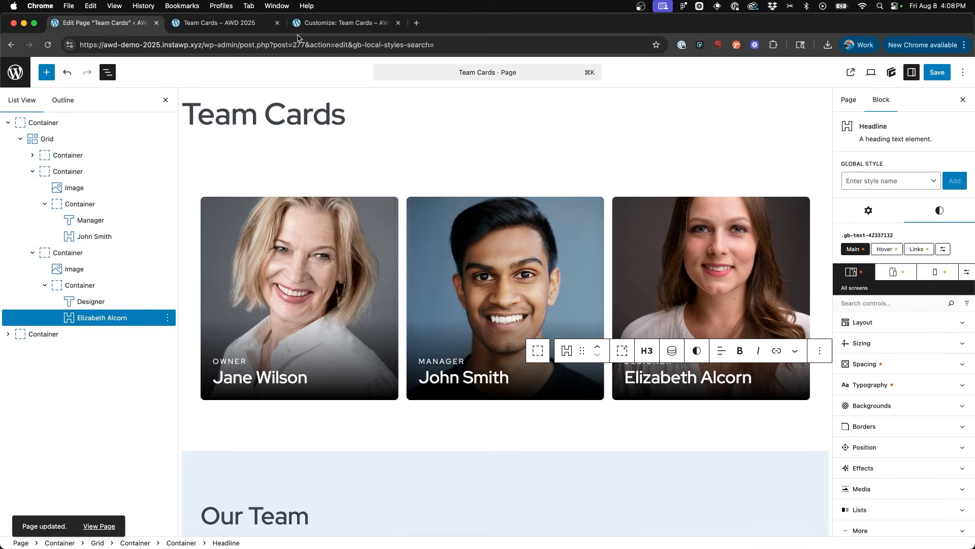
{"action": "left_click", "coordinate": [202, 23]}
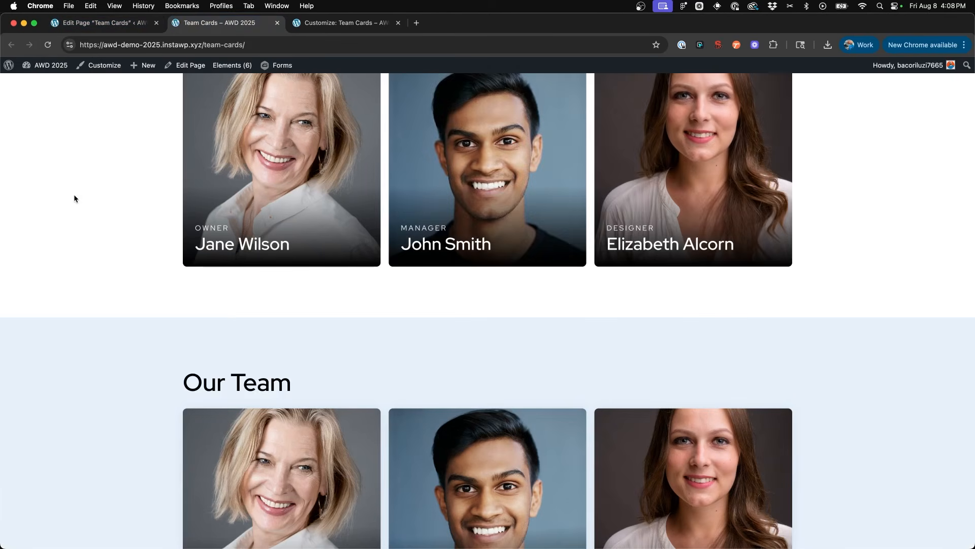
{"action": "scroll", "coordinate": [74, 198], "scroll_direction": "up", "scroll_amount": 3}
{"action": "scroll", "coordinate": [74, 198], "scroll_direction": "down", "scroll_amount": 3}
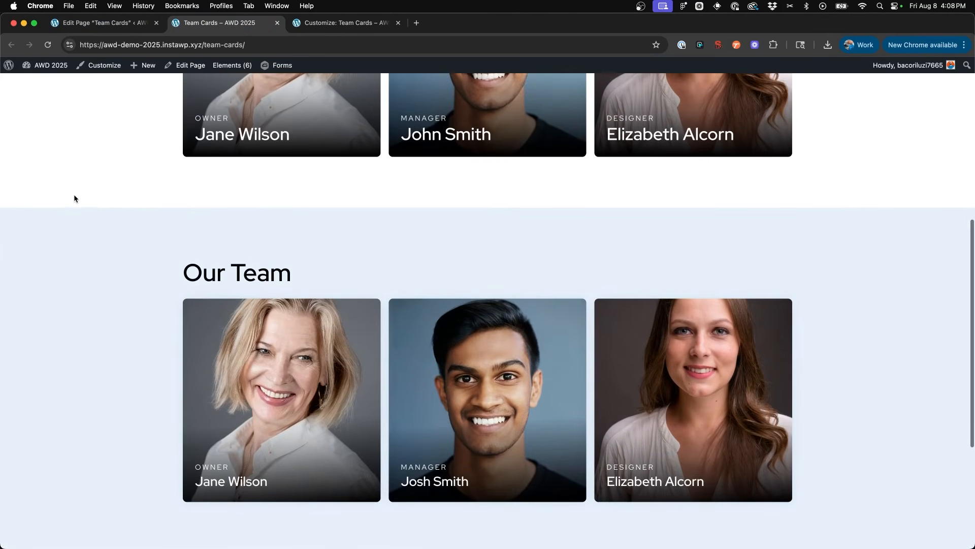
{"action": "scroll", "coordinate": [74, 197], "scroll_direction": "up", "scroll_amount": 2}
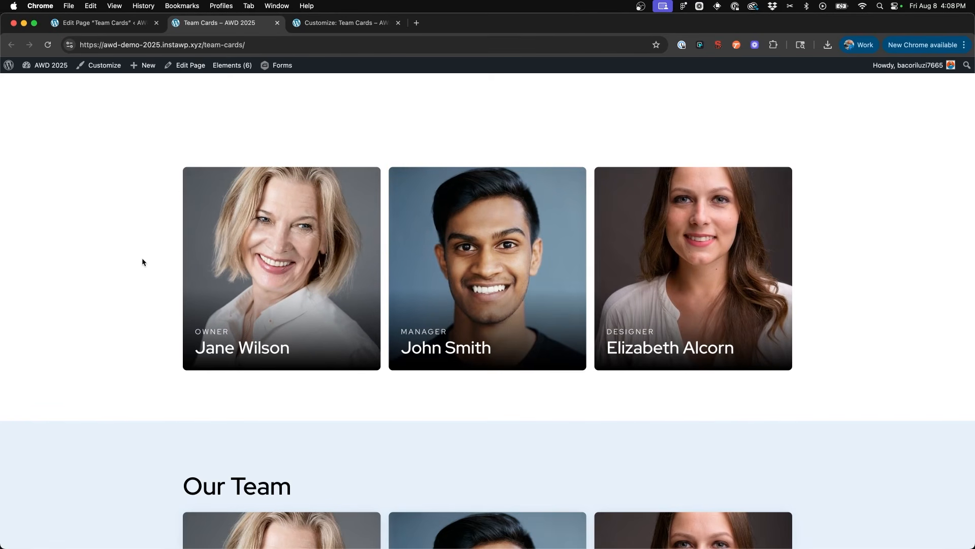
Open the Team Cards page in the Customizer and review the stacked team cards in the mobile preview
{"action": "scroll", "coordinate": [142, 259], "scroll_direction": "down", "scroll_amount": 3}
{"action": "scroll", "coordinate": [143, 260], "scroll_direction": "up", "scroll_amount": 3}
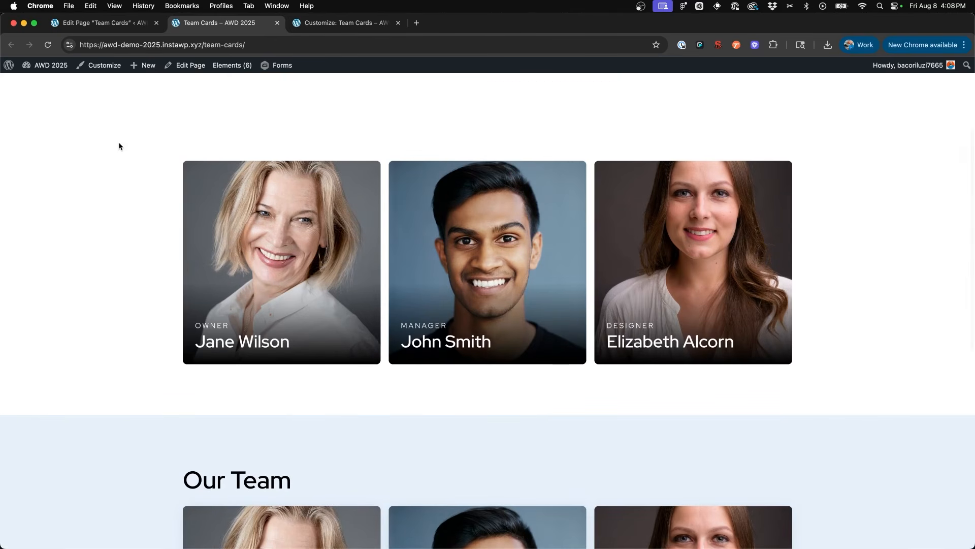
{"action": "left_click", "coordinate": [105, 66]}
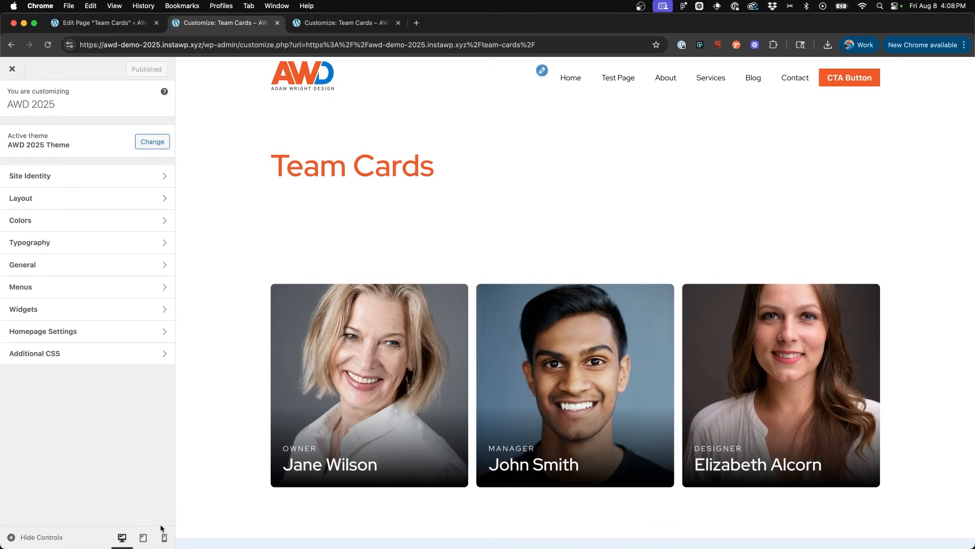
{"action": "left_click", "coordinate": [164, 537]}
{"action": "scroll", "coordinate": [577, 288], "scroll_direction": "down", "scroll_amount": 1}
{"action": "scroll", "coordinate": [577, 283], "scroll_direction": "down", "scroll_amount": 10}
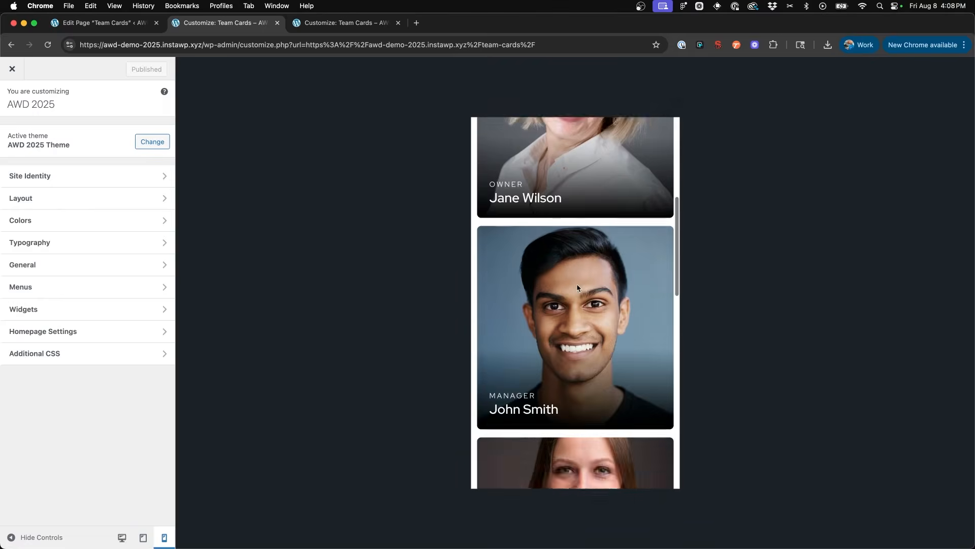
{"action": "scroll", "coordinate": [555, 287], "scroll_direction": "up", "scroll_amount": 10}
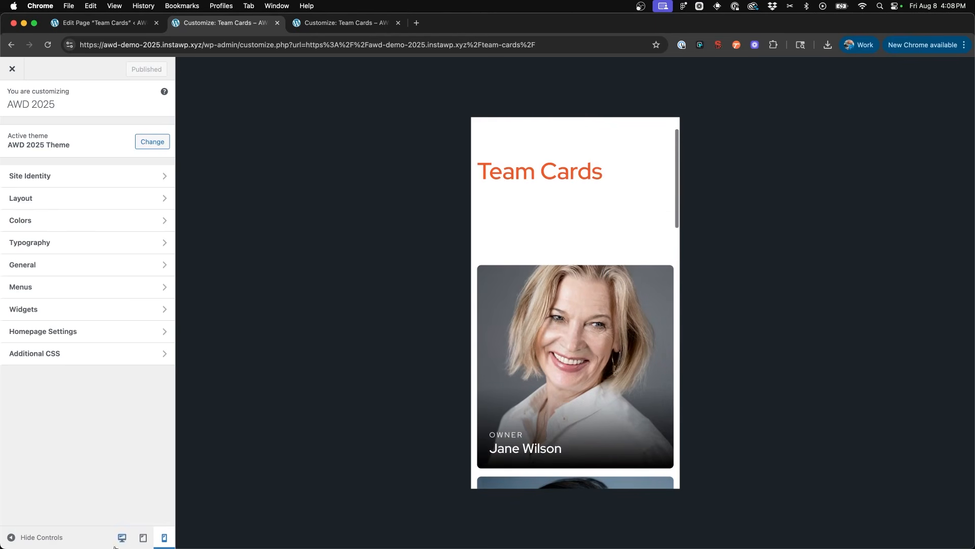
Switch the Customizer preview to tablet size and examine the layout of the three-card row
{"action": "left_click", "coordinate": [145, 537]}
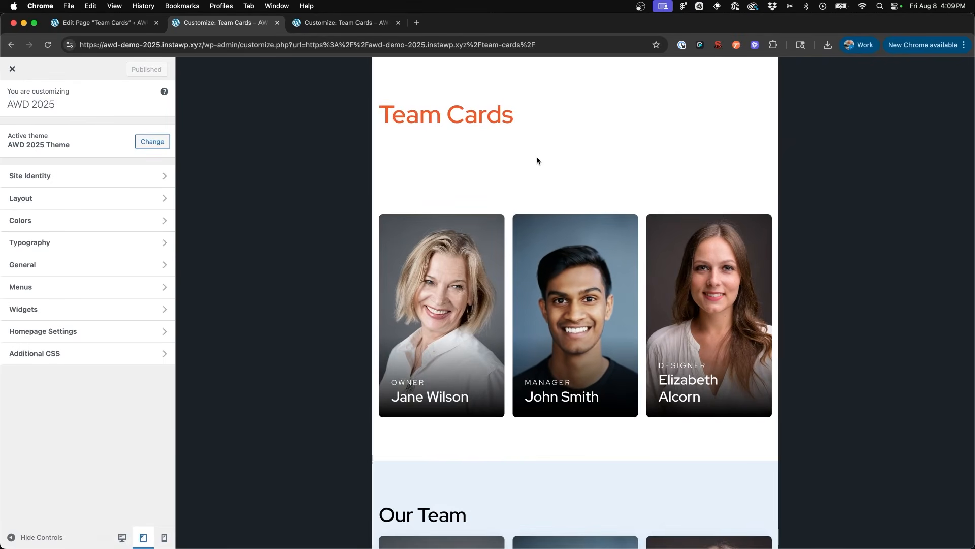
{"action": "scroll", "coordinate": [537, 157], "scroll_direction": "down", "scroll_amount": 1}
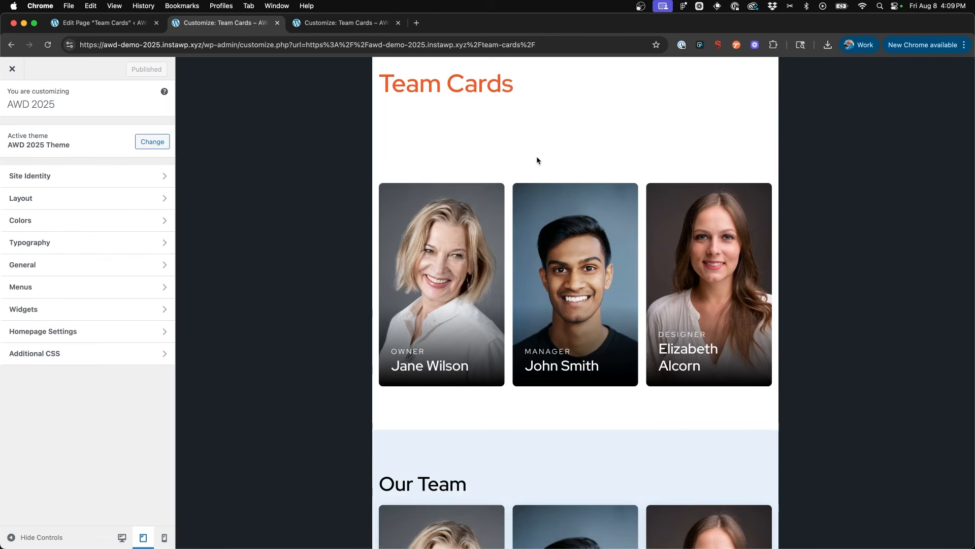
{"action": "scroll", "coordinate": [535, 160], "scroll_direction": "up", "scroll_amount": 1}
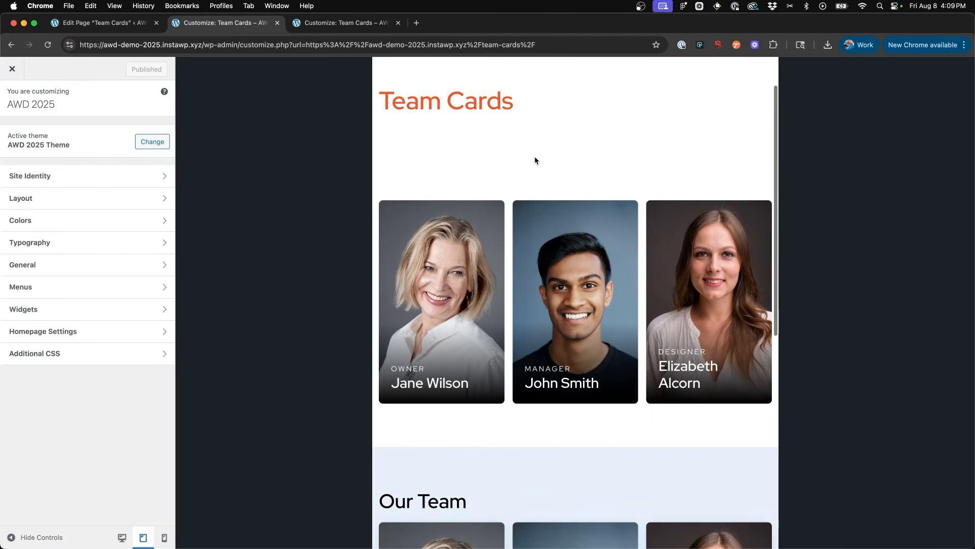